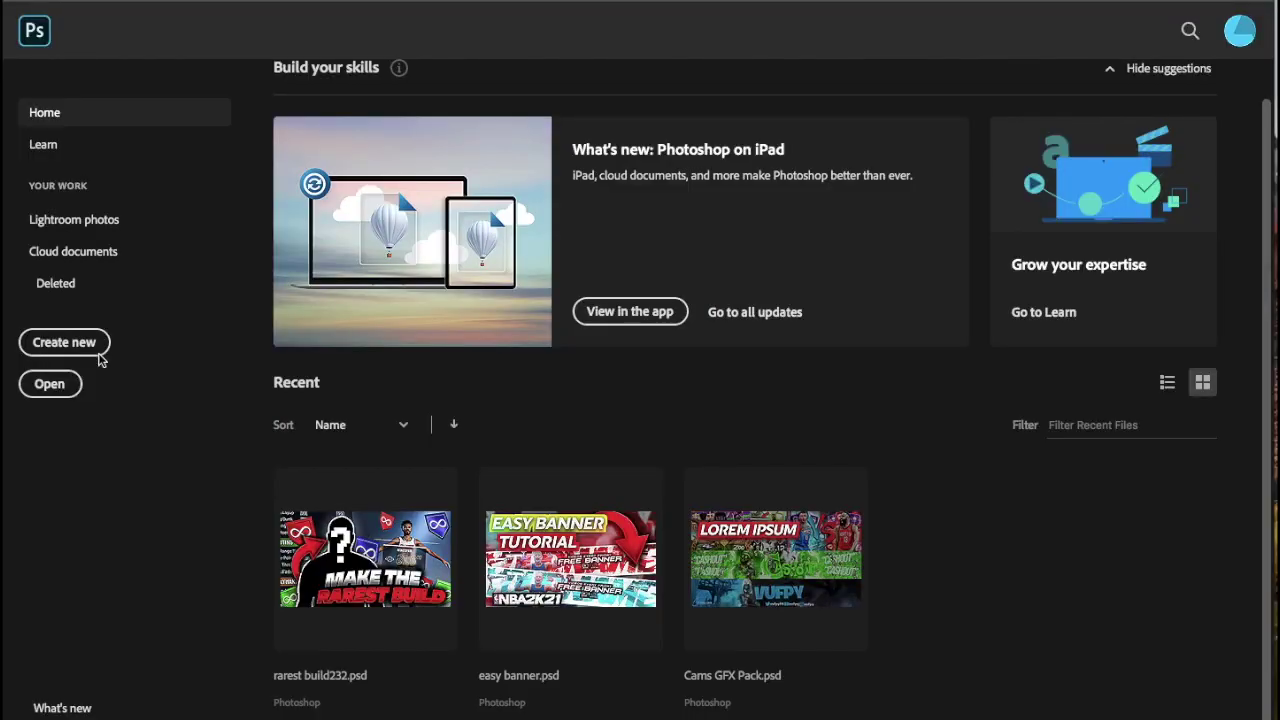
Create a new 2560 x 423 px document from the saved youtube banner preset
{"action": "left_click", "coordinate": [88, 344]}
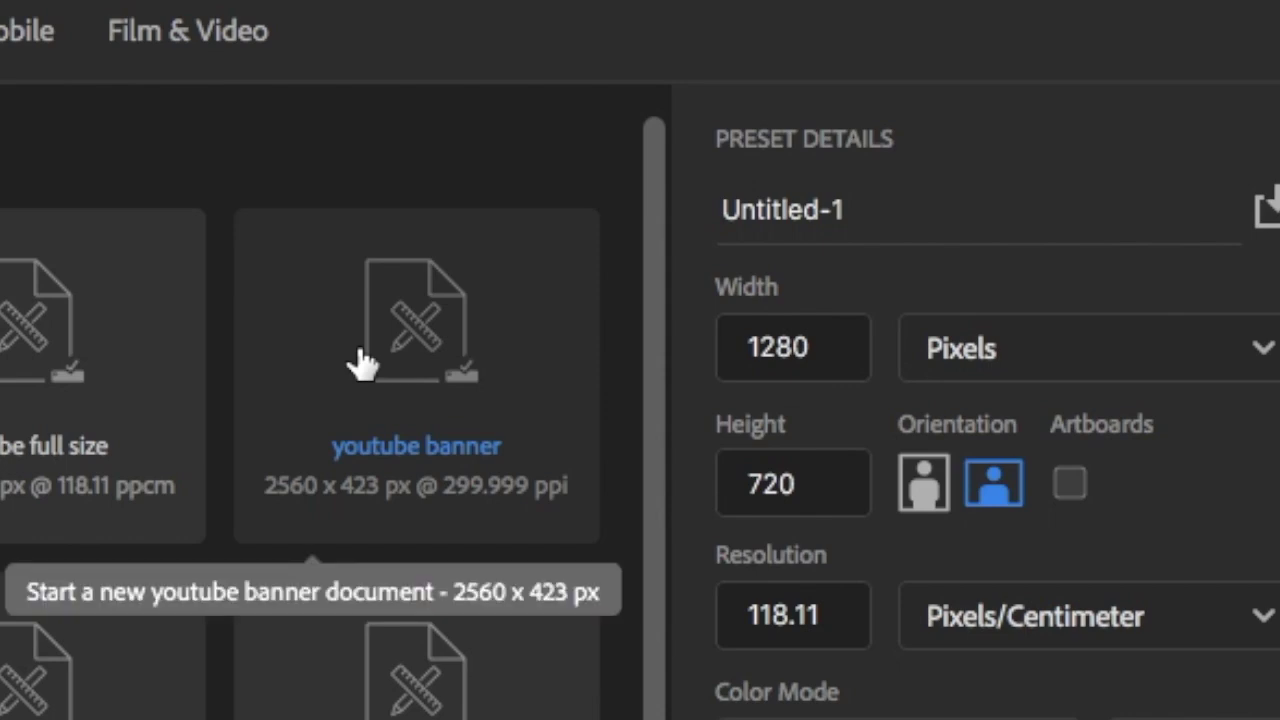
{"action": "left_click", "coordinate": [717, 221]}
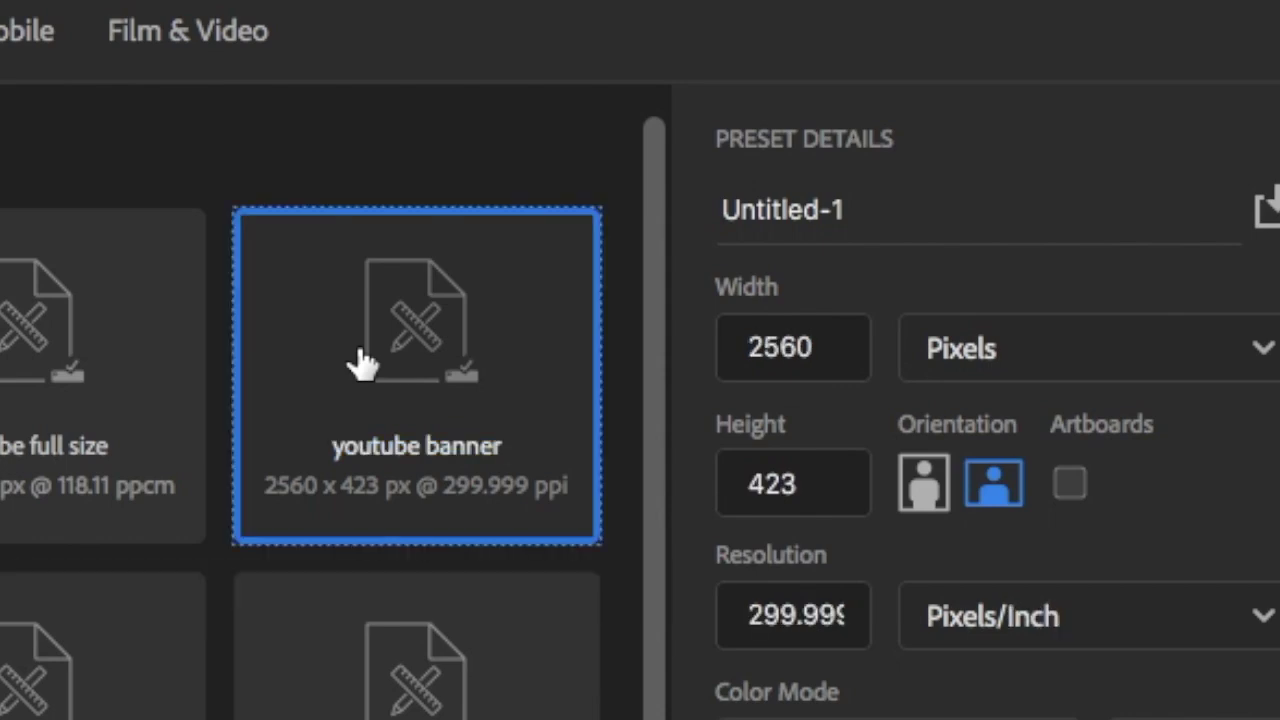
{"action": "double_click", "coordinate": [362, 365]}
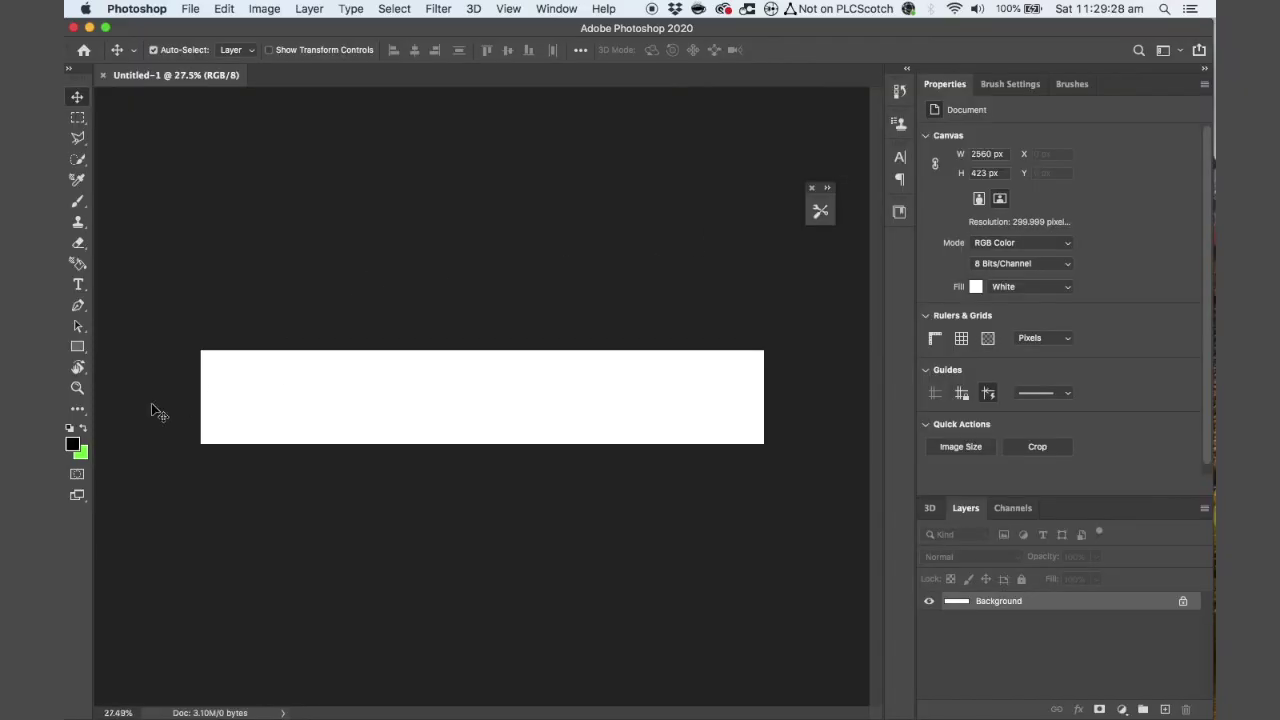
Draw a black square shape about 336 px wide just off the middle of the banner, using foreground colour 000000
{"action": "left_click", "coordinate": [72, 445]}
{"action": "left_click_drag", "start_coordinate": [780, 292], "coordinate": [671, 459]}
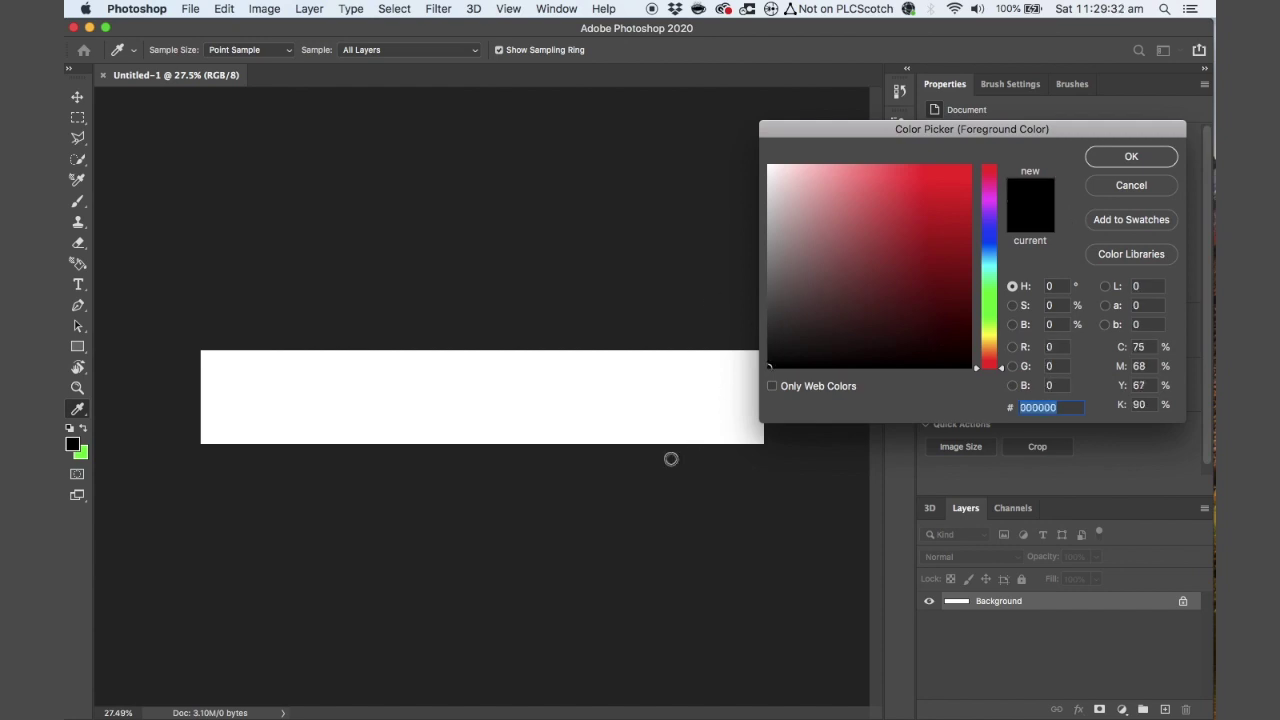
{"action": "left_click", "coordinate": [1122, 167]}
{"action": "key", "text": "v"}
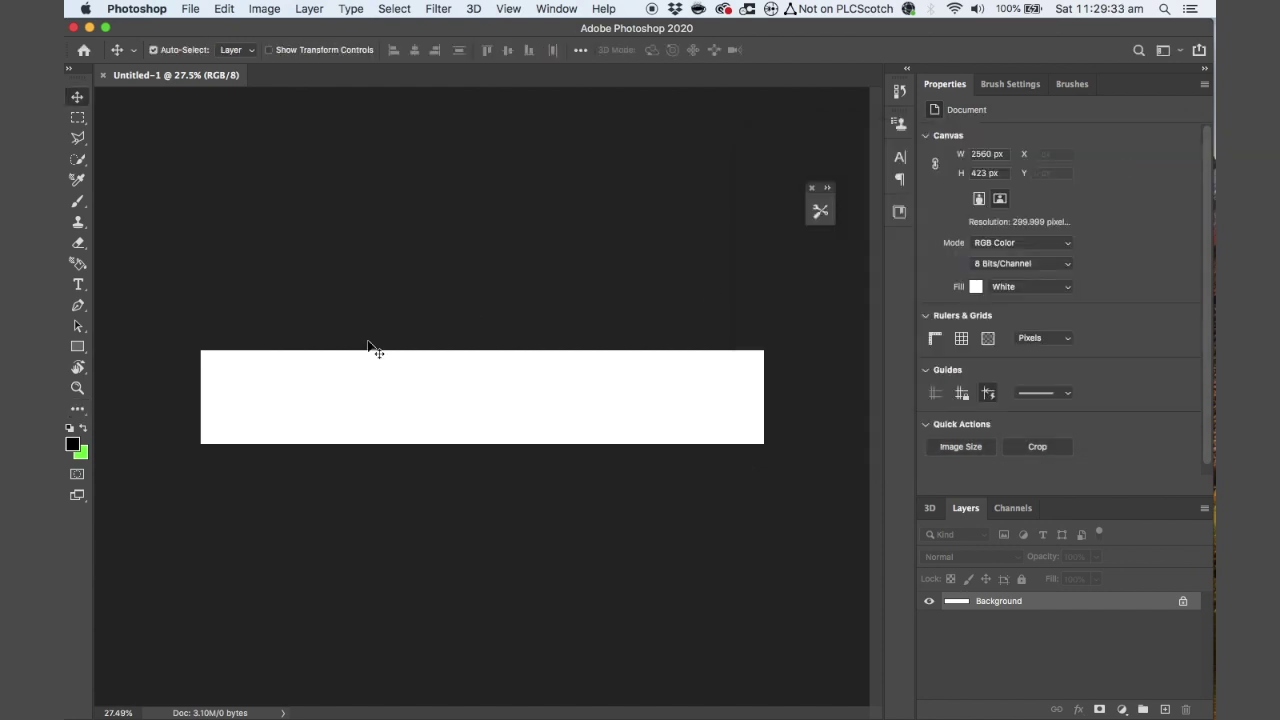
{"action": "left_click", "coordinate": [78, 346]}
{"action": "scroll", "coordinate": [440, 438], "scroll_direction": "up", "scroll_amount": 3}
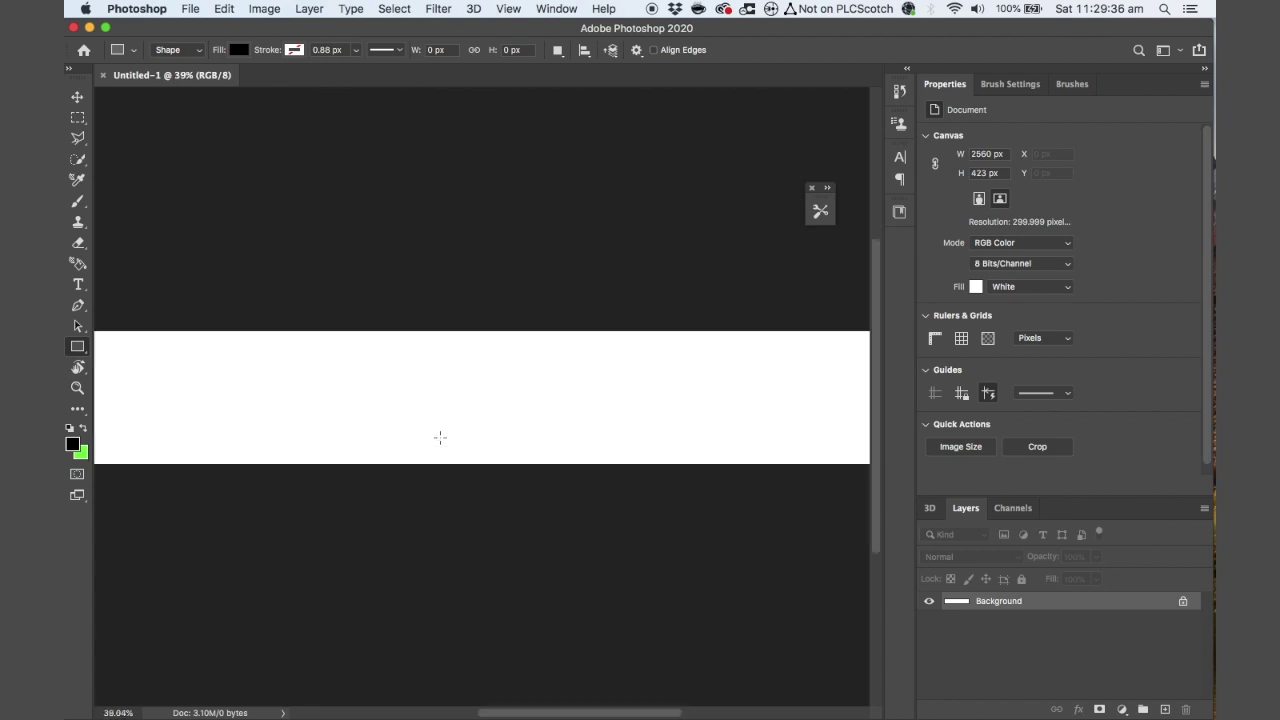
{"action": "scroll", "coordinate": [440, 438], "scroll_direction": "down", "scroll_amount": 5}
{"action": "left_click_drag", "start_coordinate": [380, 367], "coordinate": [446, 451]}
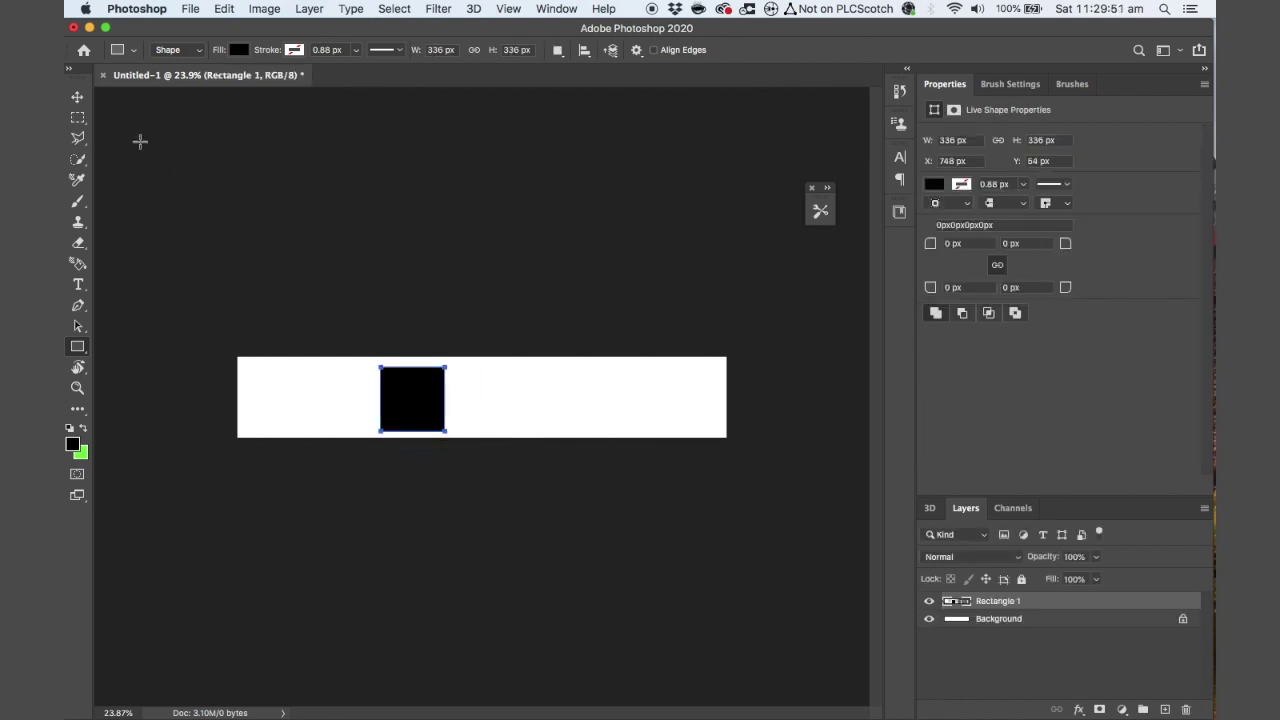
Centre the black square on the canvas at X 1280, Y 211.5 px and rotate it 45° into a diamond
{"action": "left_click", "coordinate": [72, 118]}
{"action": "key", "text": "super+plus"}
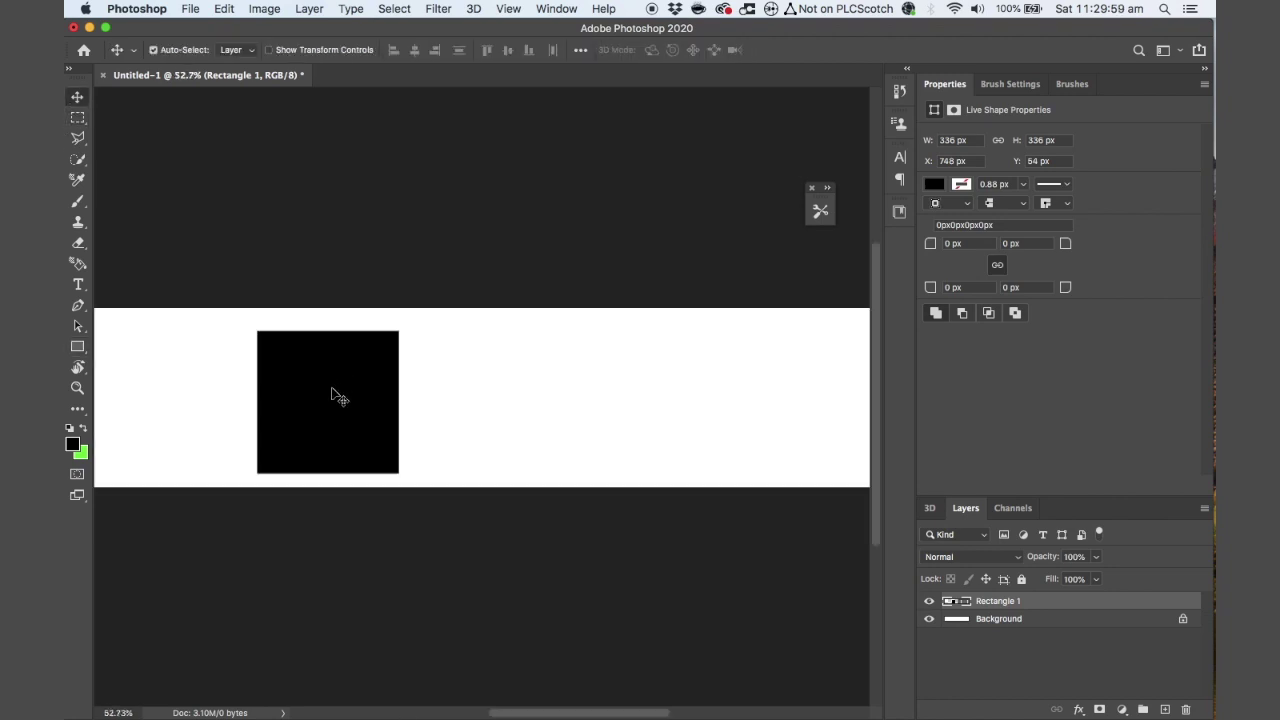
{"action": "key", "text": "super+t"}
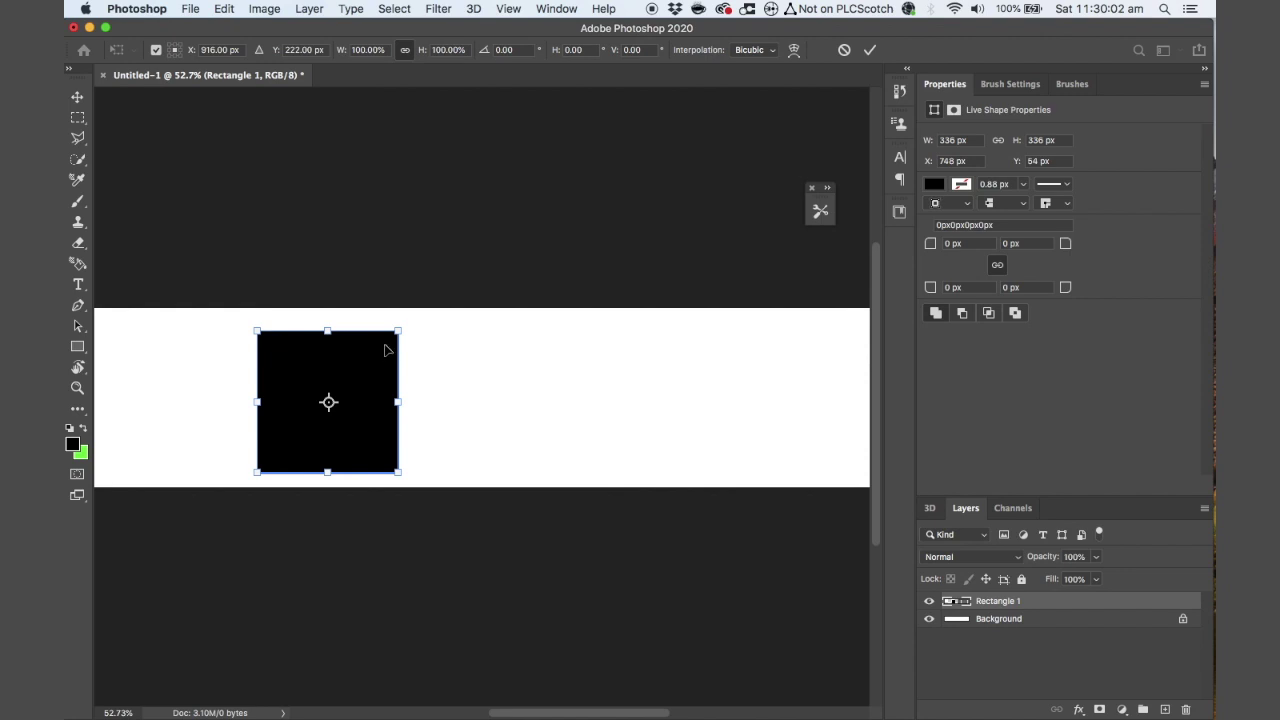
{"action": "left_click_drag", "start_coordinate": [362, 384], "coordinate": [514, 380]}
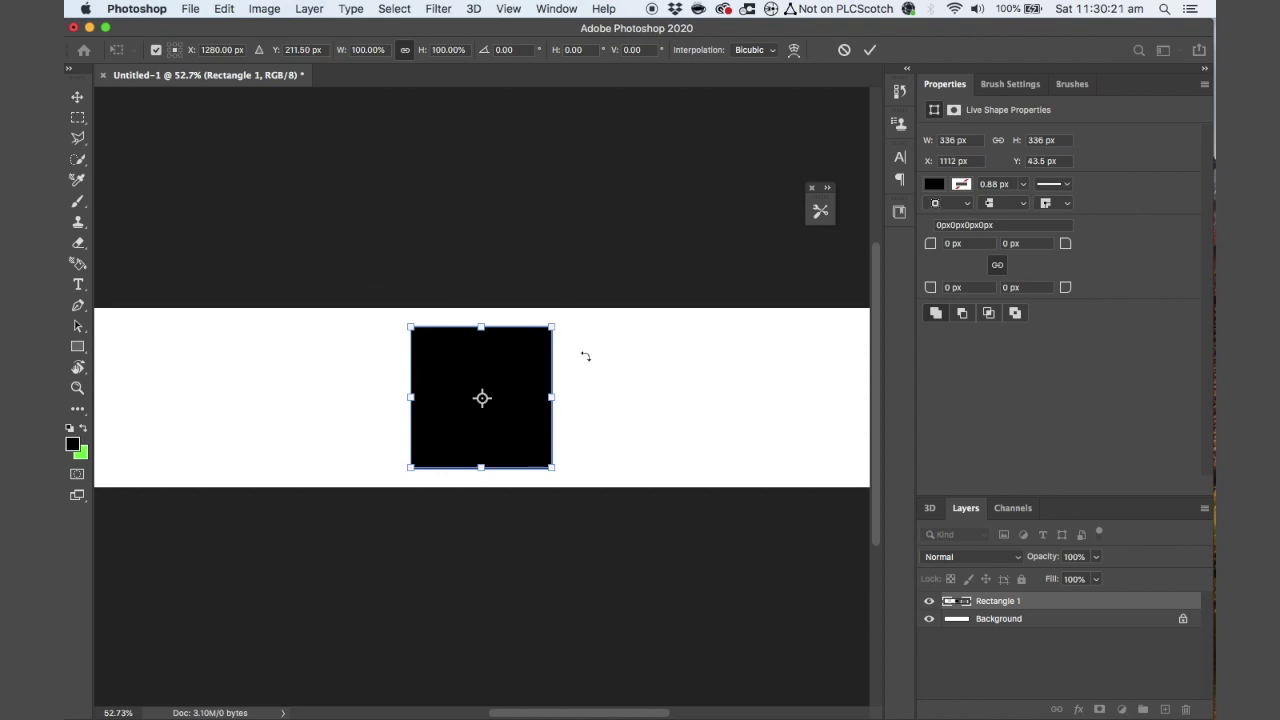
{"action": "left_click_drag", "start_coordinate": [604, 388], "coordinate": [580, 469]}
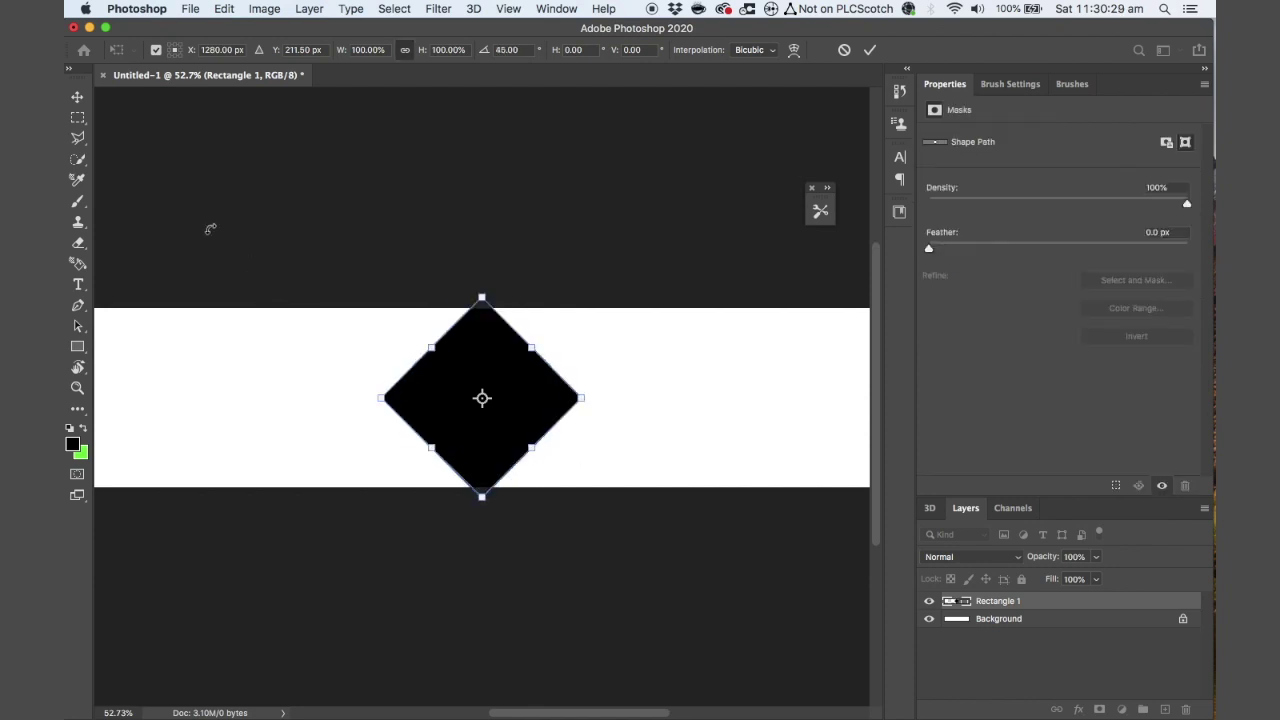
{"action": "left_click", "coordinate": [79, 119]}
Scale the black diamond down about its centre so its tips fit within the banner height
{"action": "scroll", "coordinate": [381, 344], "scroll_direction": "down", "scroll_amount": 2}
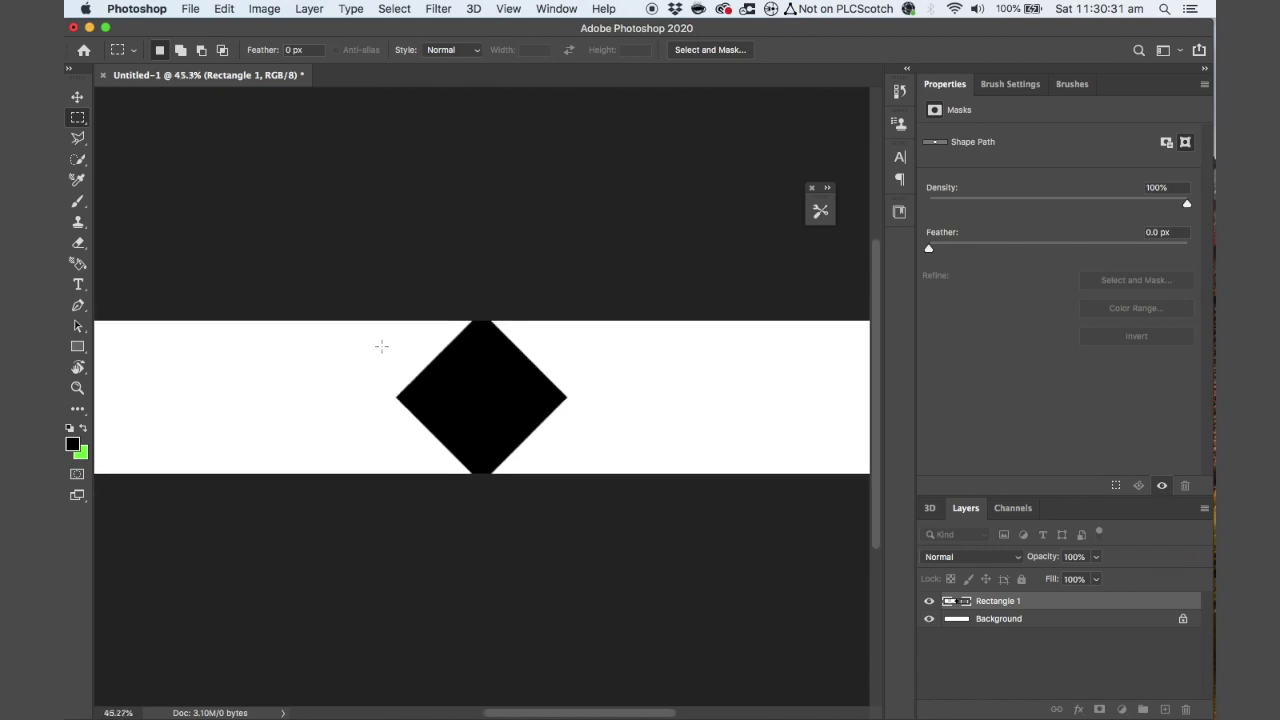
{"action": "key", "text": "super+t"}
{"action": "left_click_drag", "start_coordinate": [566, 484], "coordinate": [548, 474]}
{"action": "key", "text": "Return"}
{"action": "key", "text": "m"}
{"action": "scroll", "coordinate": [537, 309], "scroll_direction": "up", "scroll_amount": 3}
{"action": "scroll", "coordinate": [537, 309], "scroll_direction": "down", "scroll_amount": 5}
{"action": "scroll", "coordinate": [454, 482], "scroll_direction": "down", "scroll_amount": 2}
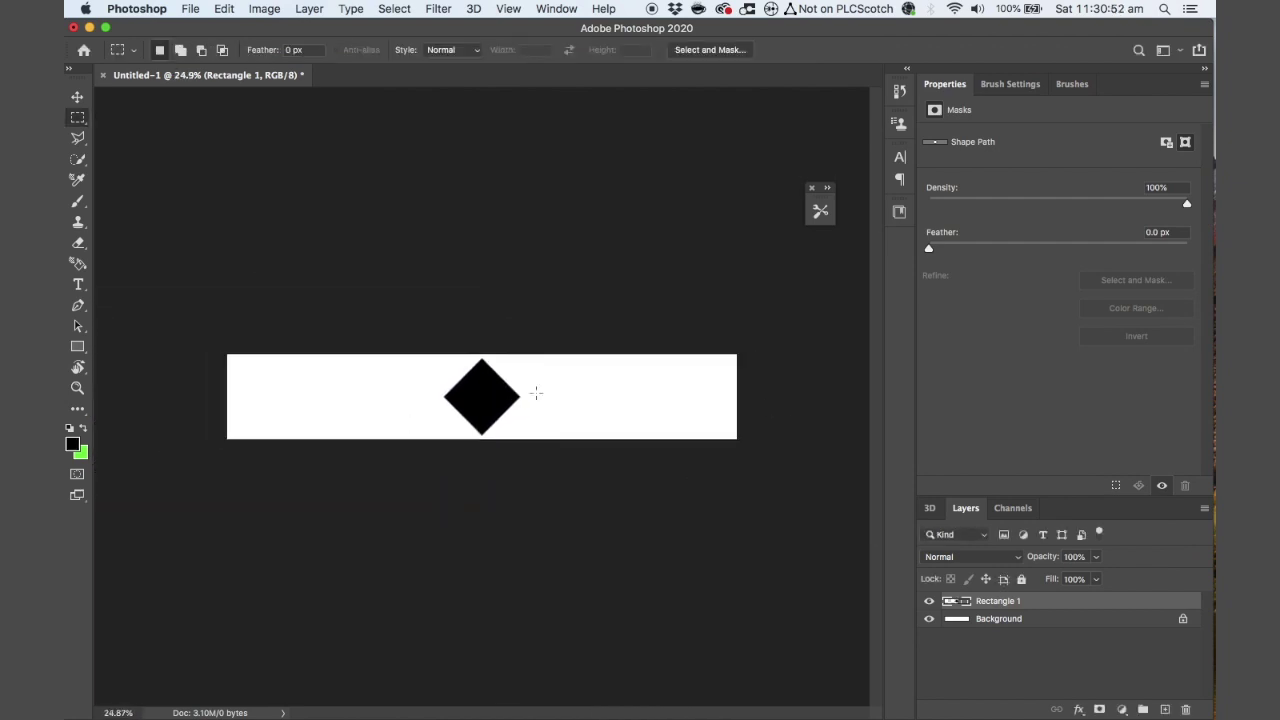
Duplicate the black diamond layer and place the copy beneath the original
{"action": "scroll", "coordinate": [541, 636], "scroll_direction": "up", "scroll_amount": 3}
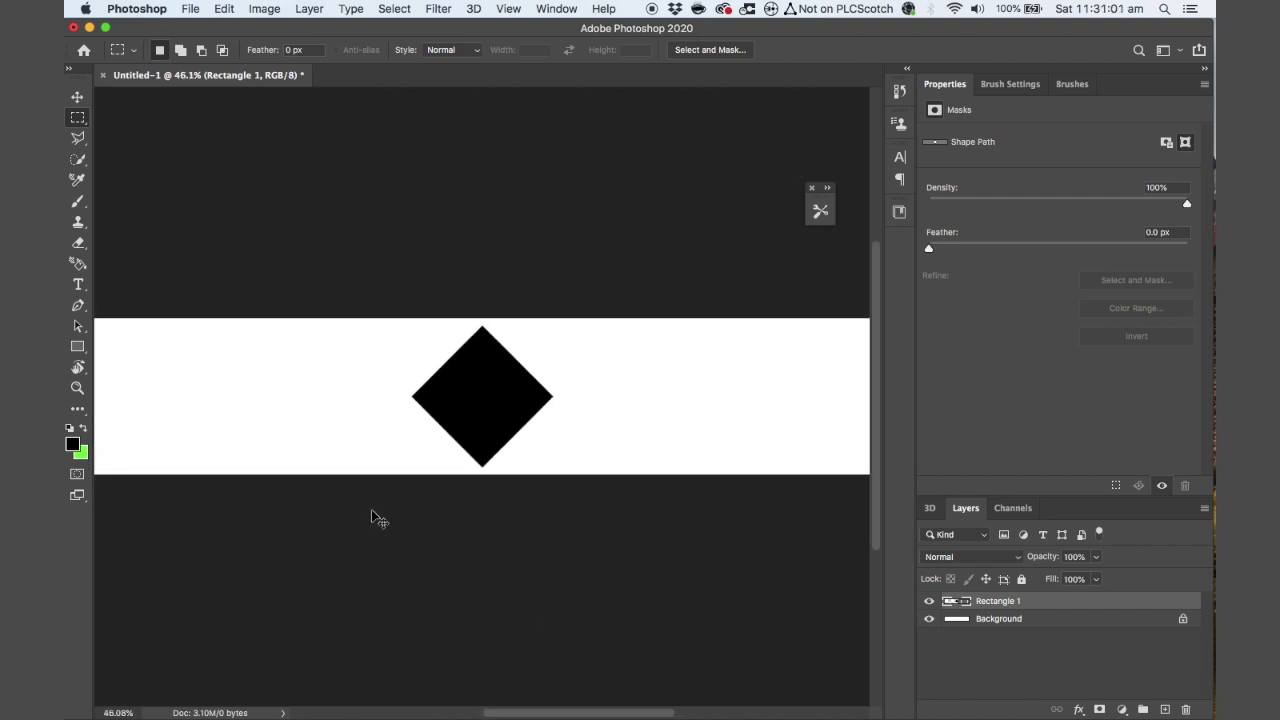
{"action": "key", "text": "super+j"}
{"action": "left_click_drag", "start_coordinate": [985, 601], "coordinate": [988, 628]}
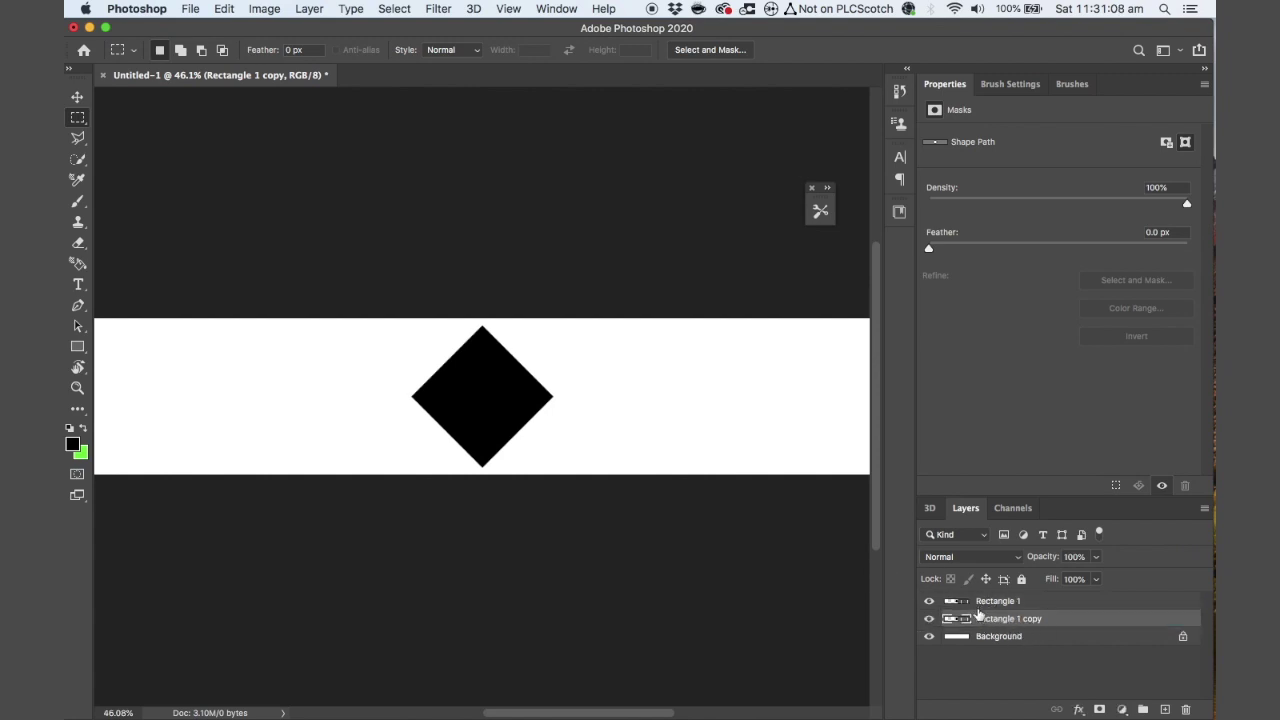
Change the fill of the lower diamond copy to a very dark grey
{"action": "left_click", "coordinate": [77, 348]}
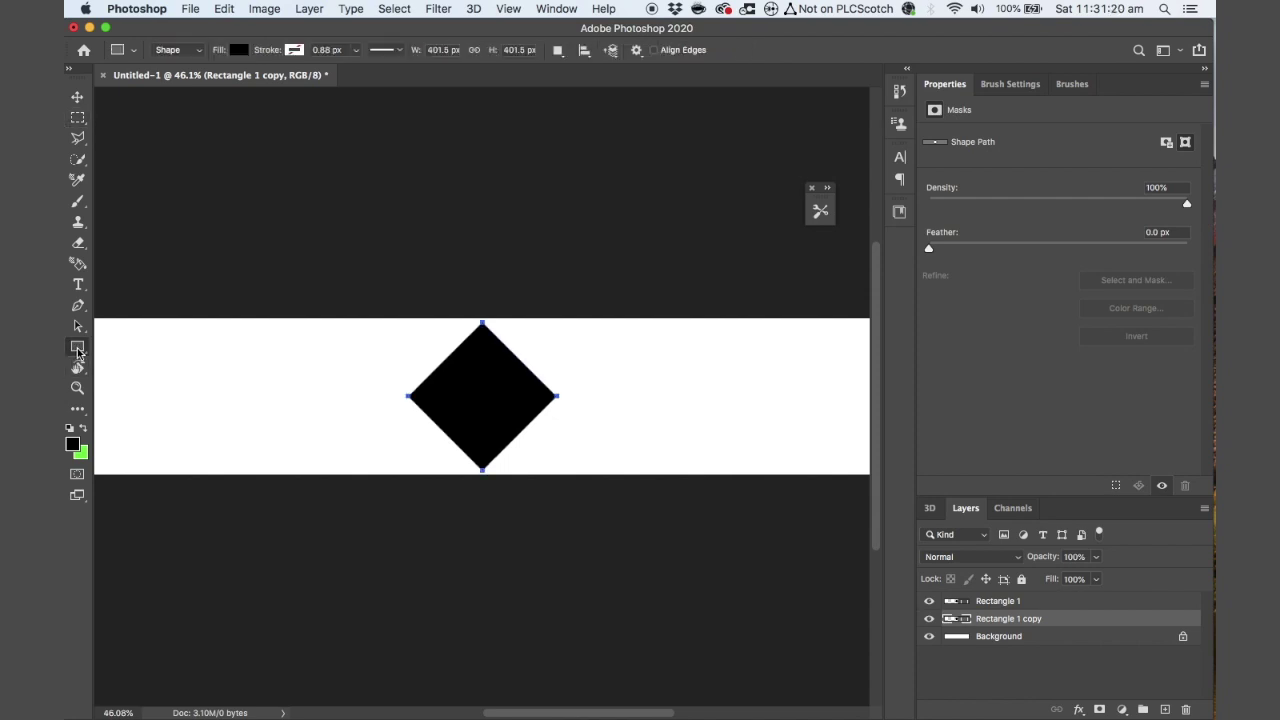
{"action": "left_click", "coordinate": [238, 51]}
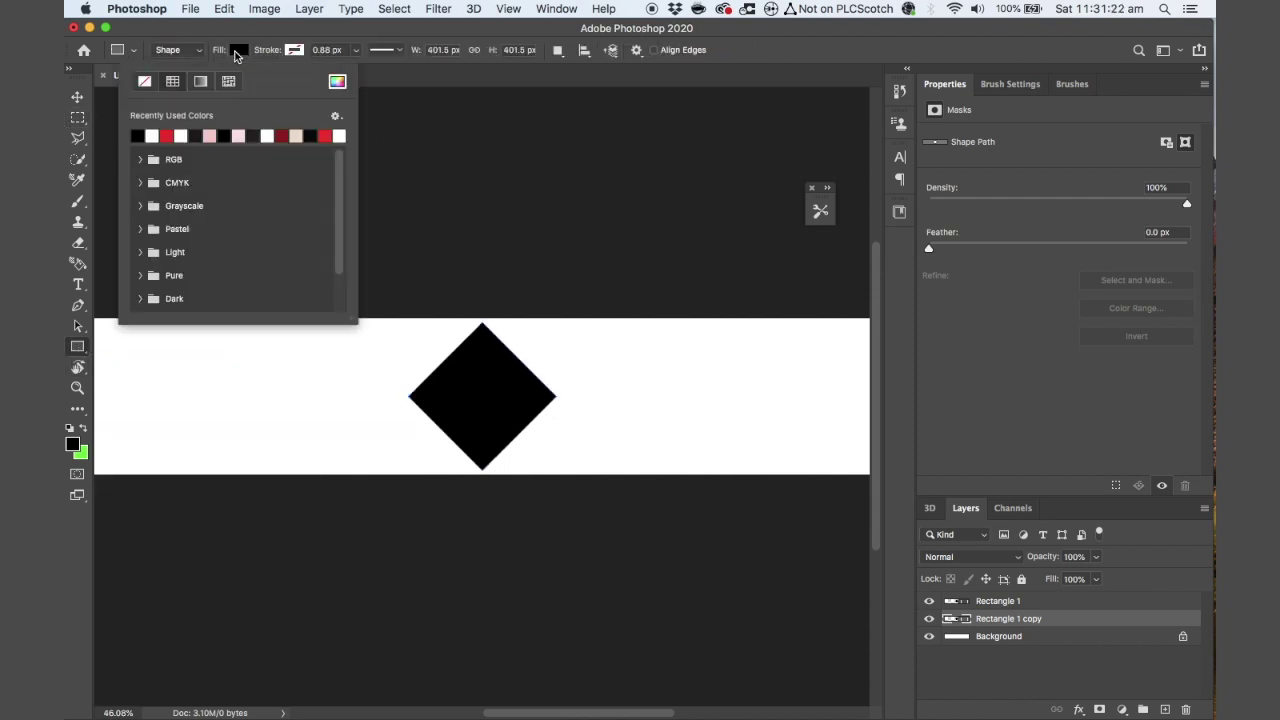
{"action": "left_click", "coordinate": [72, 443]}
{"action": "left_click_drag", "start_coordinate": [800, 314], "coordinate": [741, 328]}
{"action": "left_click", "coordinate": [1121, 158]}
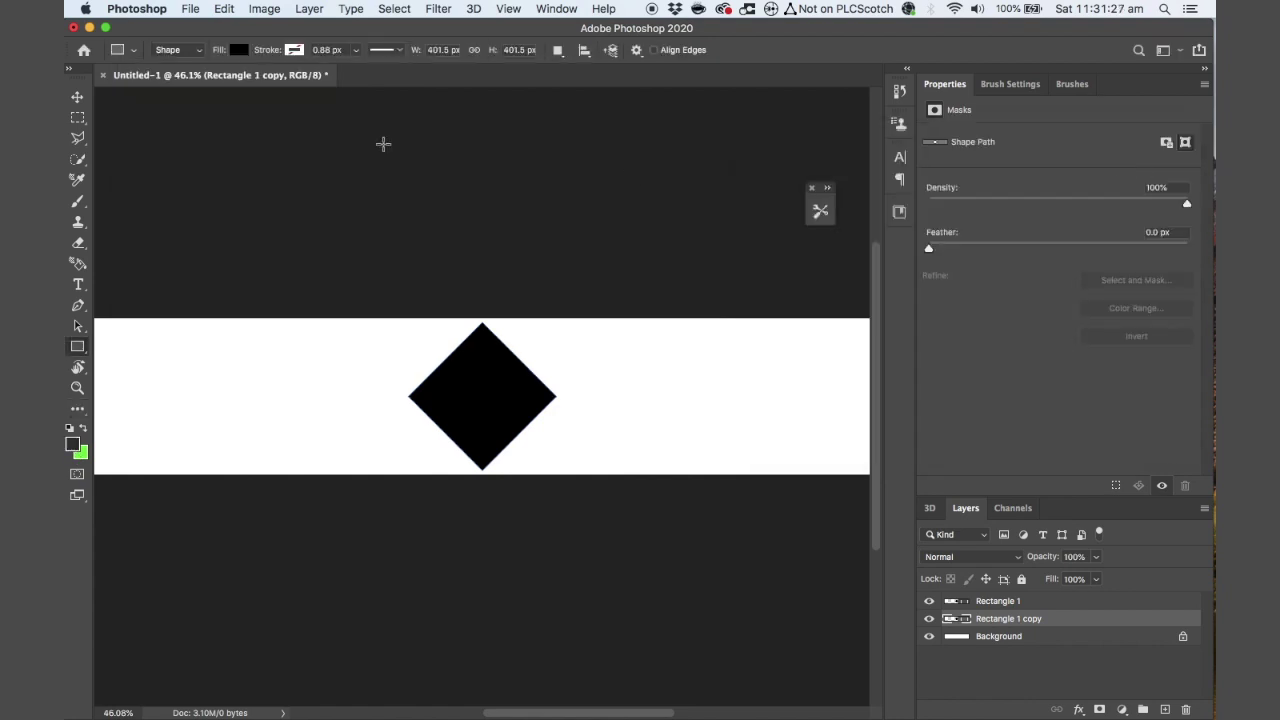
{"action": "left_click", "coordinate": [239, 52]}
{"action": "left_click", "coordinate": [143, 135]}
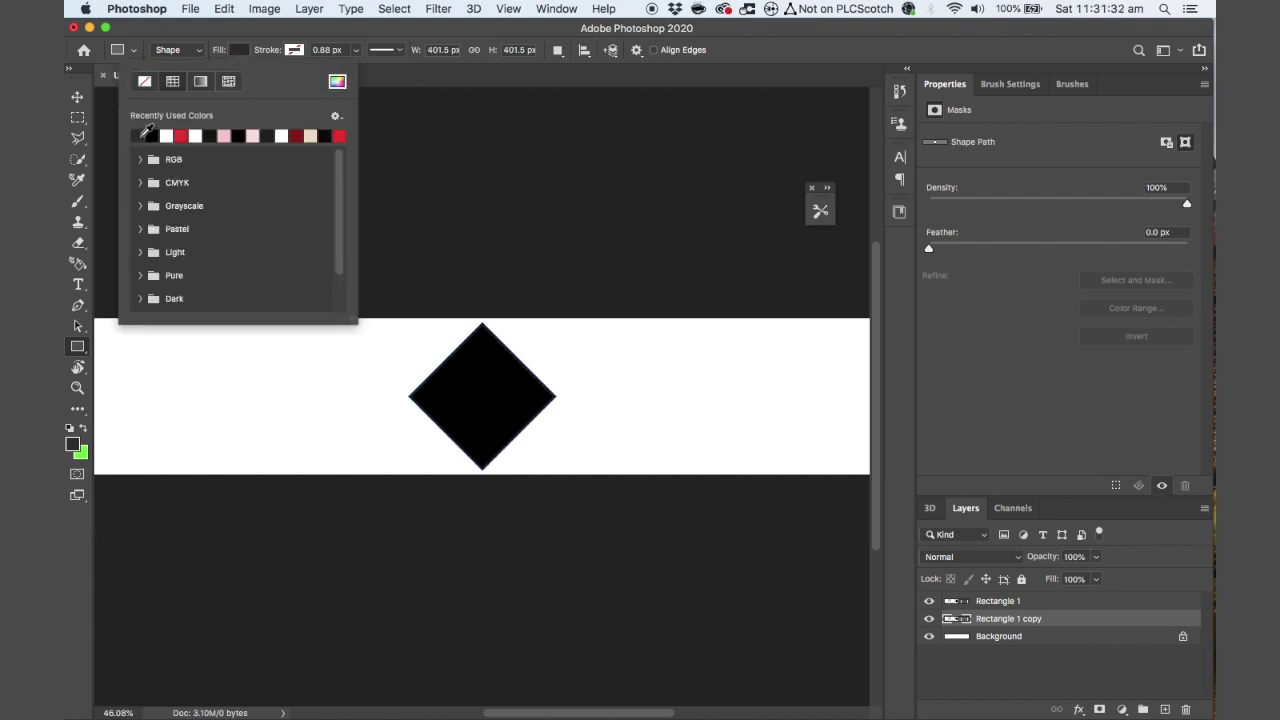
Enlarge the dark grey diamond about its centre to about 704 px wide so it surrounds the black one
{"action": "left_click", "coordinate": [79, 99]}
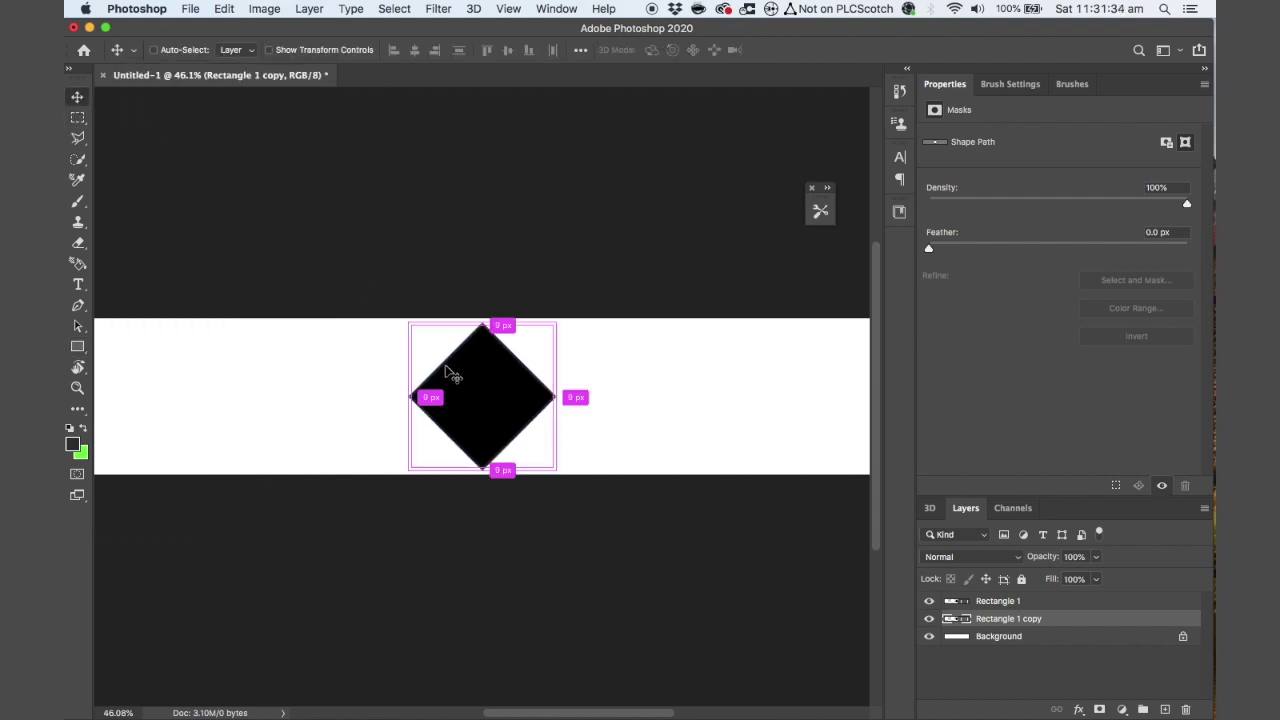
{"action": "key", "text": "super+t"}
{"action": "left_click", "coordinate": [606, 443]}
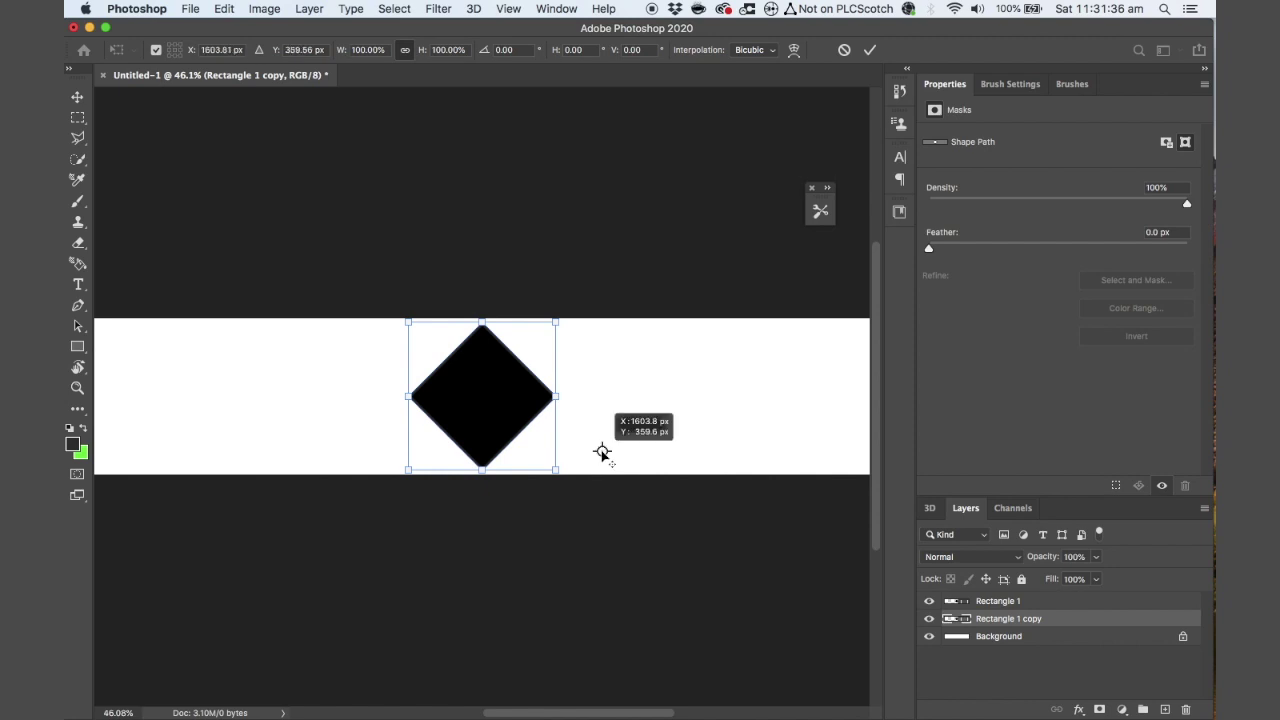
{"action": "left_click_drag", "start_coordinate": [557, 471], "coordinate": [580, 563]}
{"action": "key", "text": "Return"}
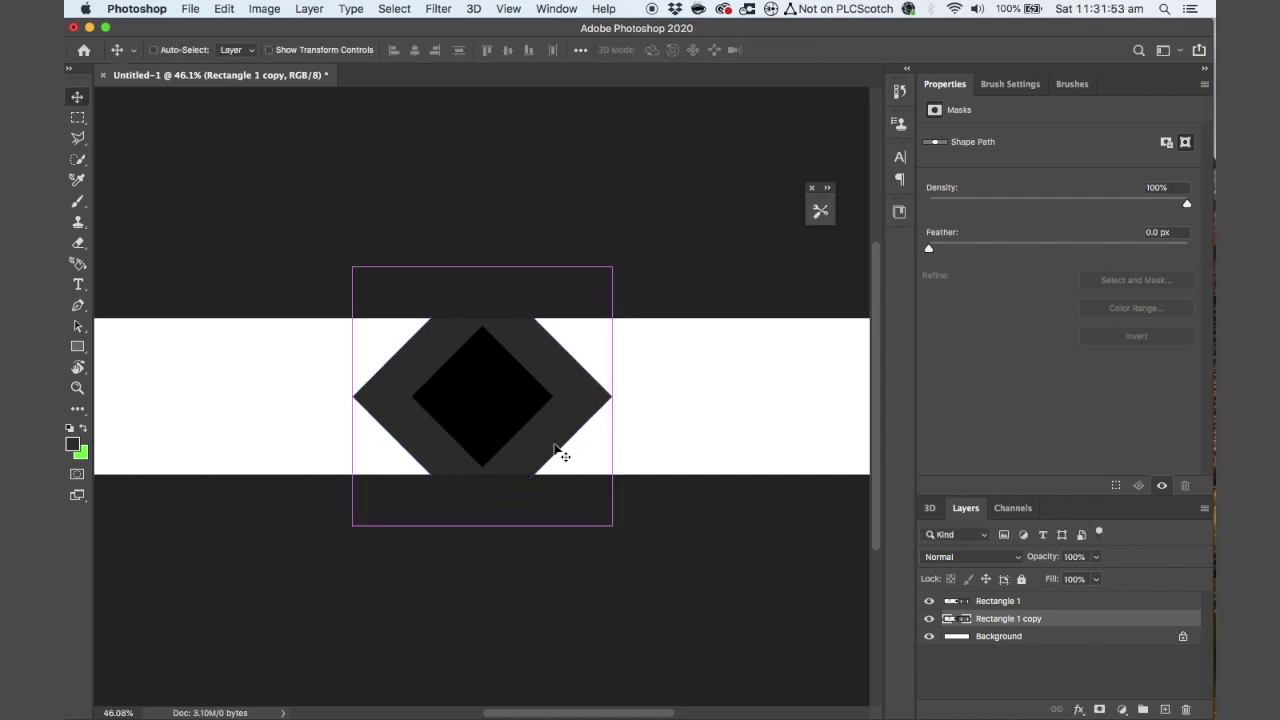
Duplicate the dark grey diamond and change the fill of the lower of the two to a medium grey
{"action": "key", "text": "super+j"}
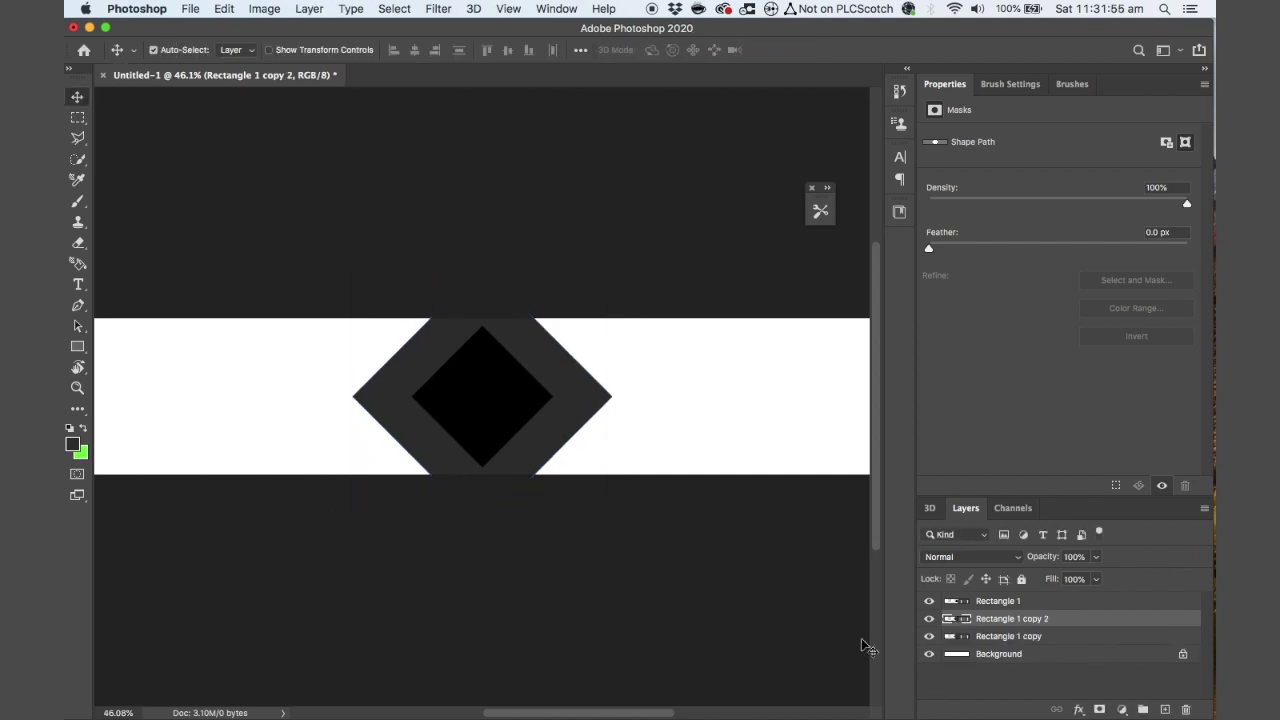
{"action": "left_click", "coordinate": [997, 637]}
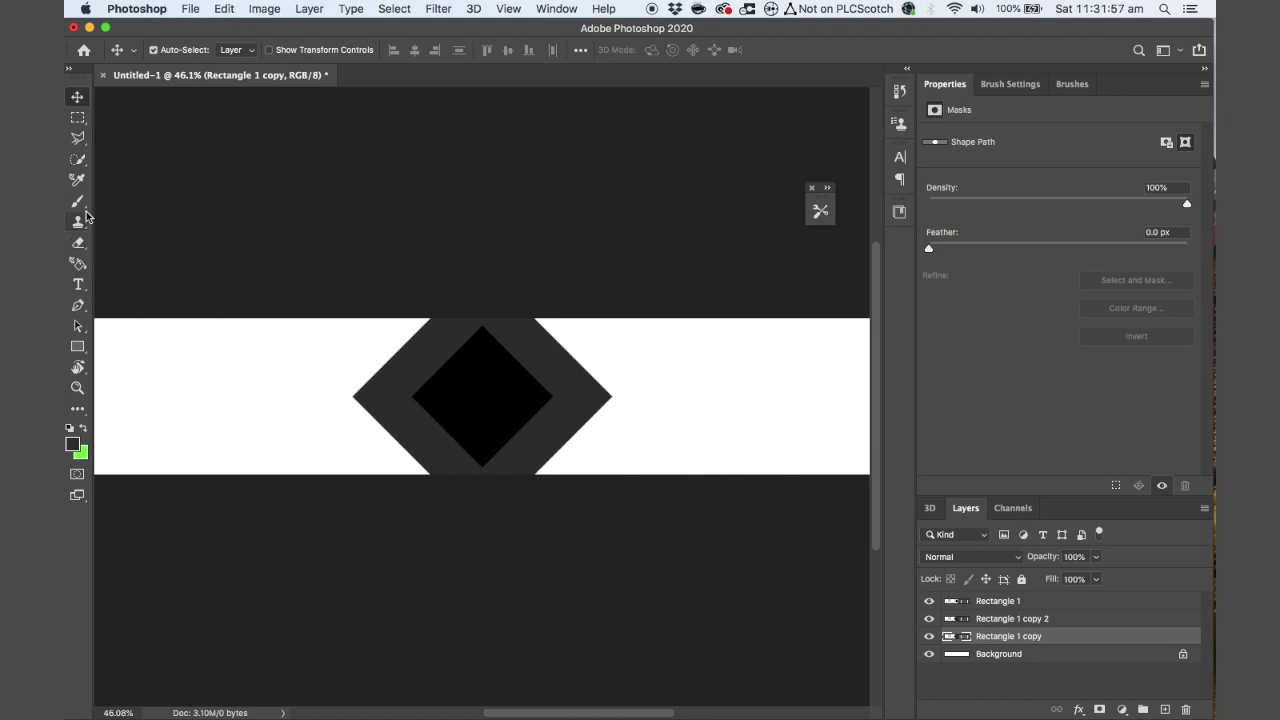
{"action": "left_click", "coordinate": [80, 352]}
{"action": "left_click", "coordinate": [76, 445]}
{"action": "mouse_move", "coordinate": [856, 207]}
{"action": "left_mouse_down"}
{"action": "mouse_move", "coordinate": [752, 240]}
{"action": "mouse_move", "coordinate": [746, 277]}
{"action": "left_mouse_up"}
{"action": "key", "text": "Return"}
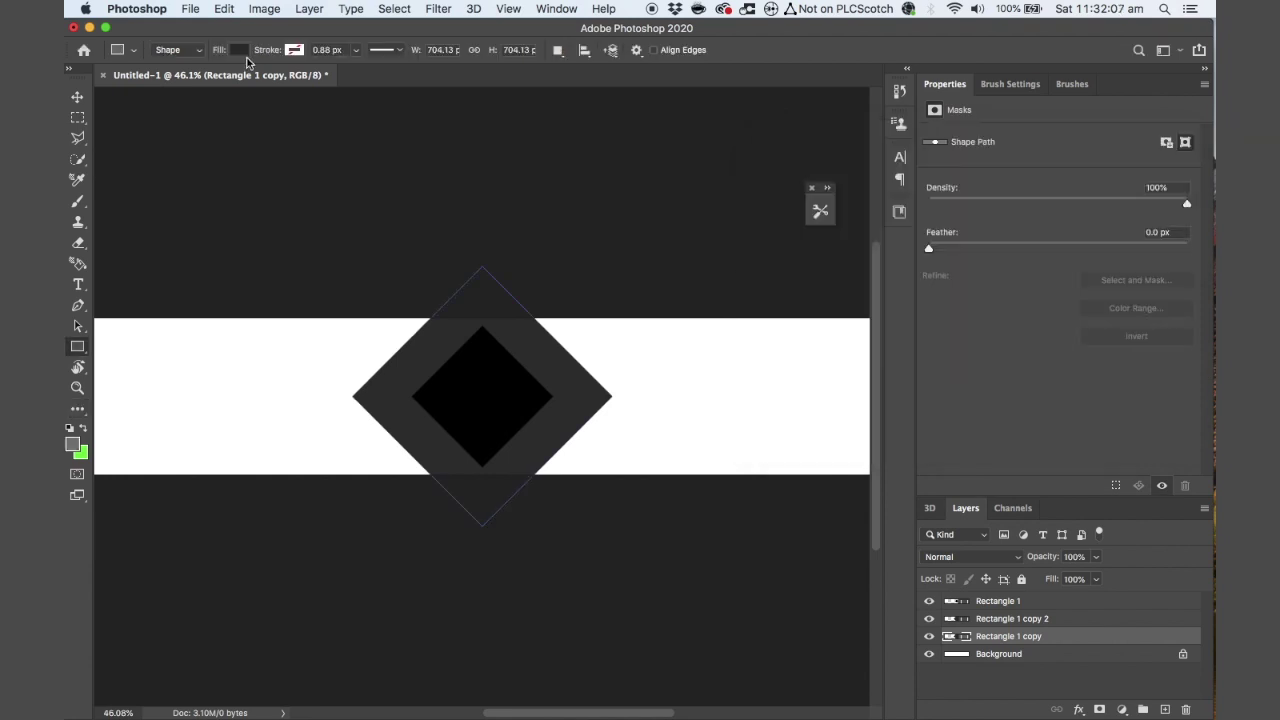
{"action": "left_click", "coordinate": [240, 50]}
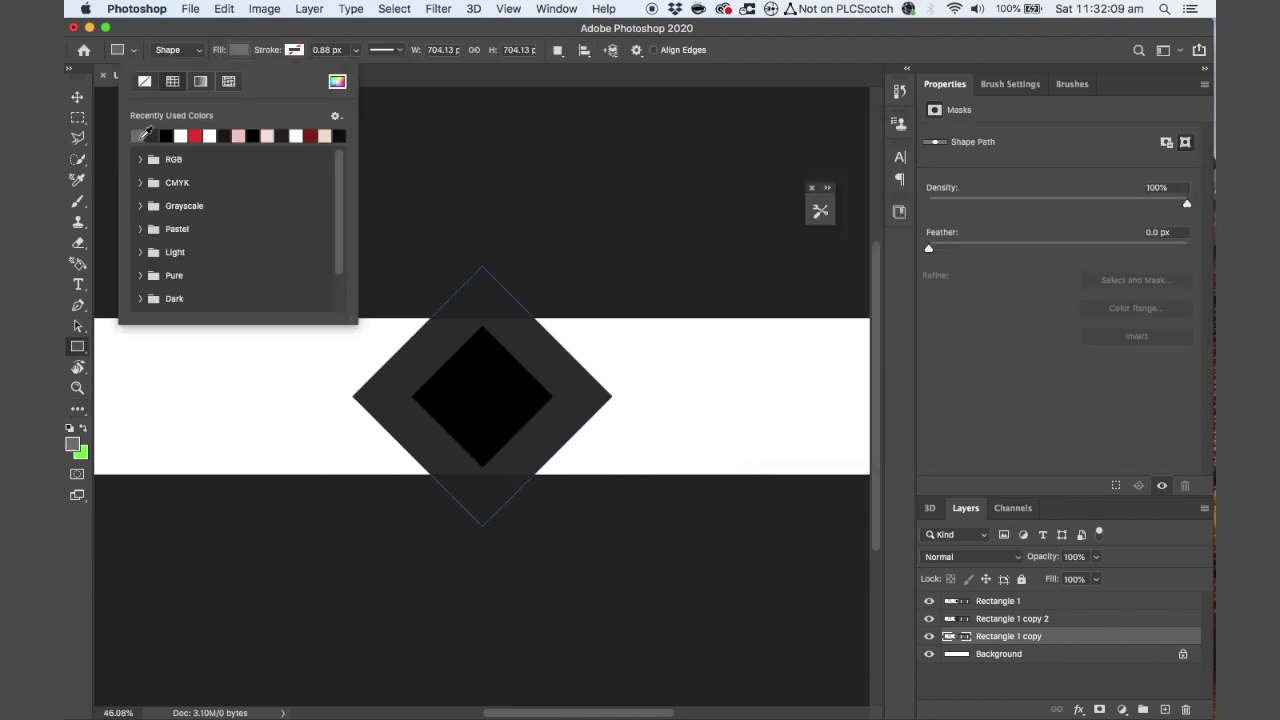
Enlarge the medium grey diamond about its centre so it forms a band around the dark grey one
{"action": "key", "text": "super+t"}
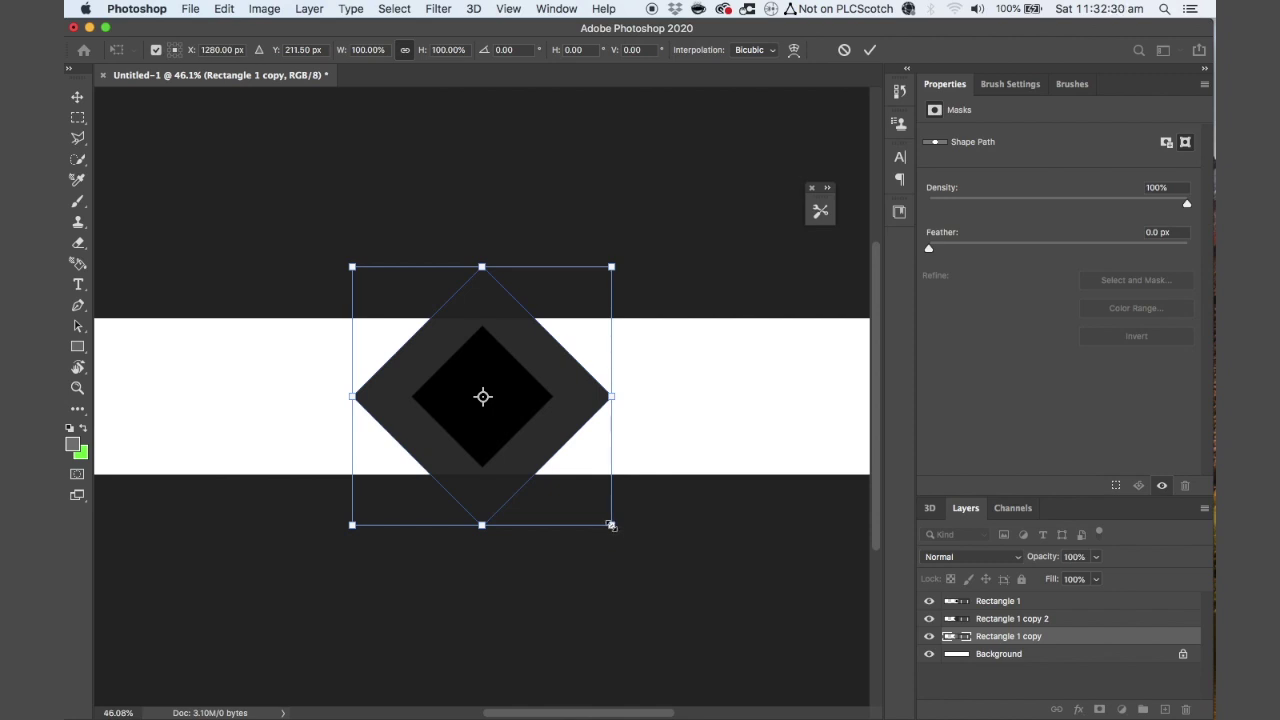
{"action": "left_click_drag", "start_coordinate": [611, 525], "coordinate": [662, 572]}
{"action": "key", "text": "Return"}
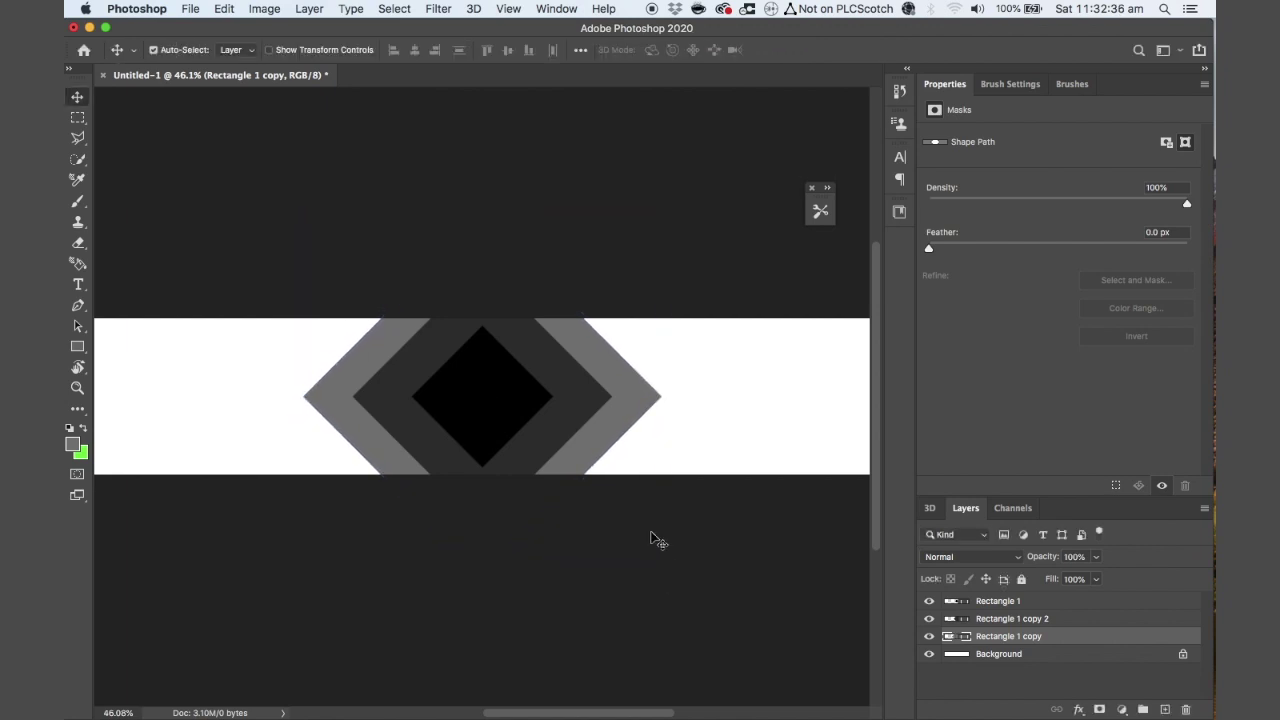
Add progressively larger diamond copies beneath the others in light grey, black and dark grey, extending the pattern to the banner's ends
{"action": "scroll", "coordinate": [655, 540], "scroll_direction": "up", "scroll_amount": 2}
{"action": "scroll", "coordinate": [655, 540], "scroll_direction": "down", "scroll_amount": 4}
{"action": "scroll", "coordinate": [595, 505], "scroll_direction": "down", "scroll_amount": 3}
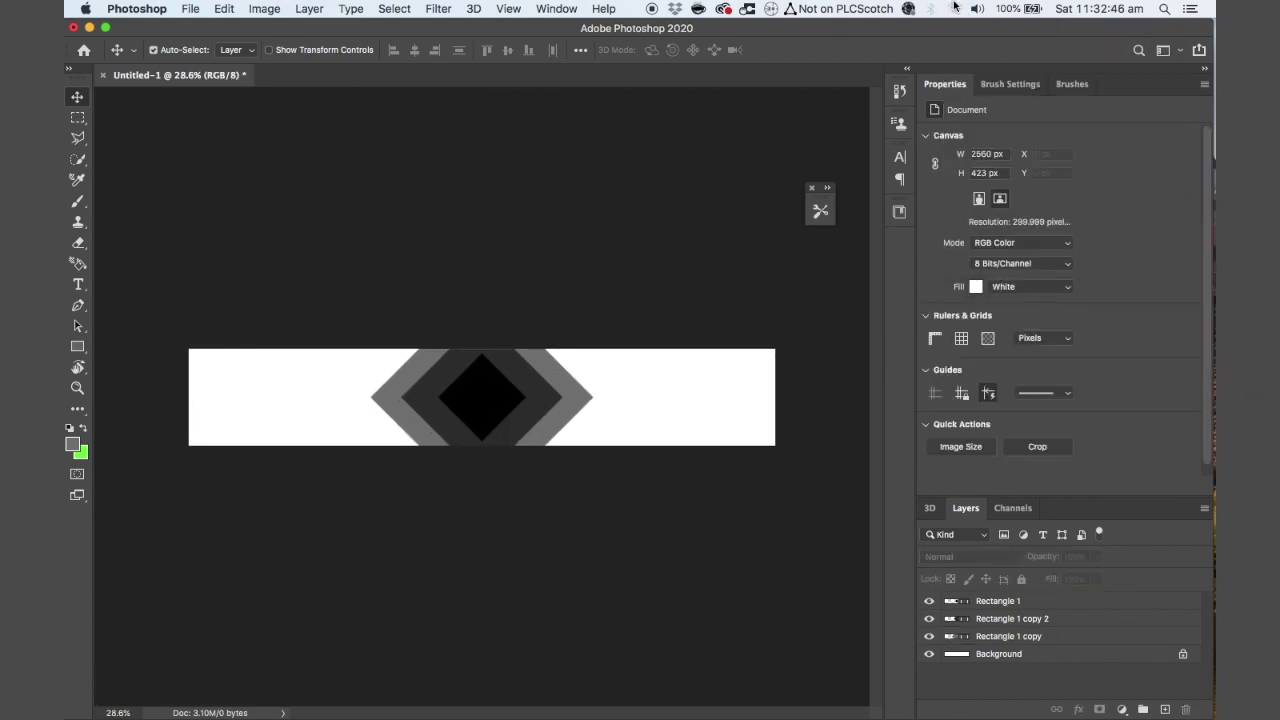
{"action": "key", "text": "super+j"}
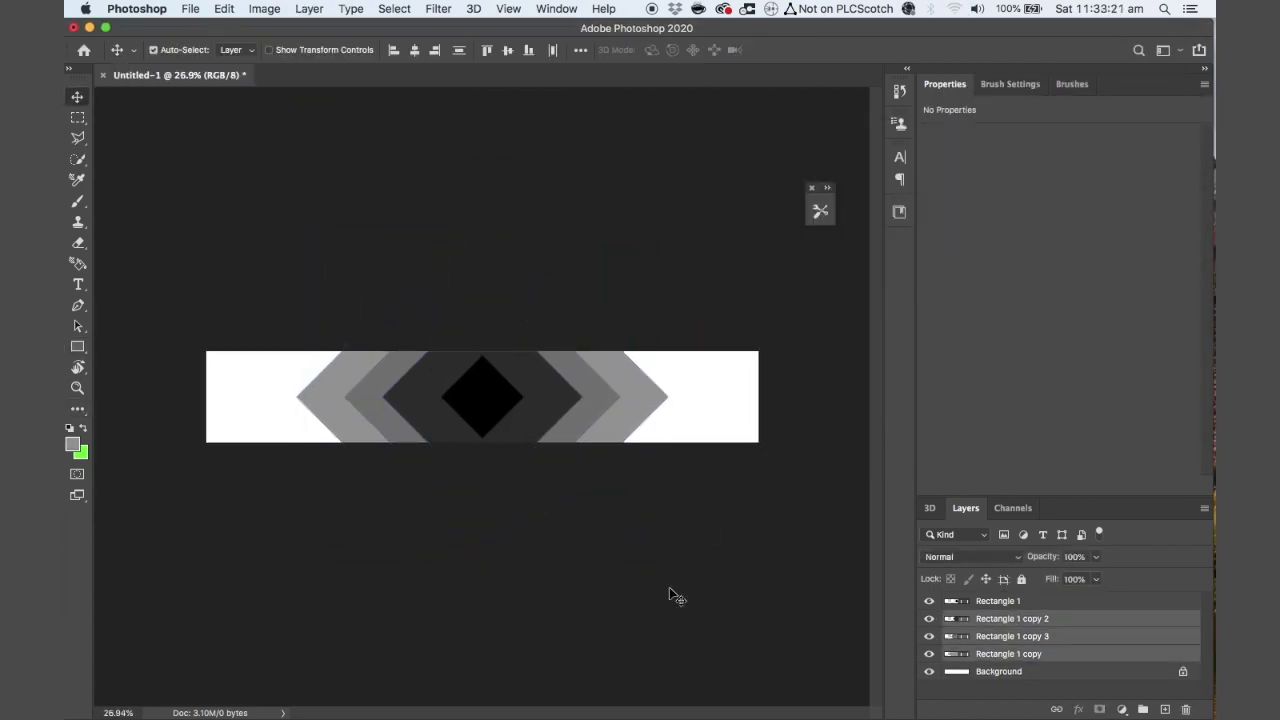
{"action": "scroll", "coordinate": [714, 594], "scroll_direction": "up", "scroll_amount": 2}
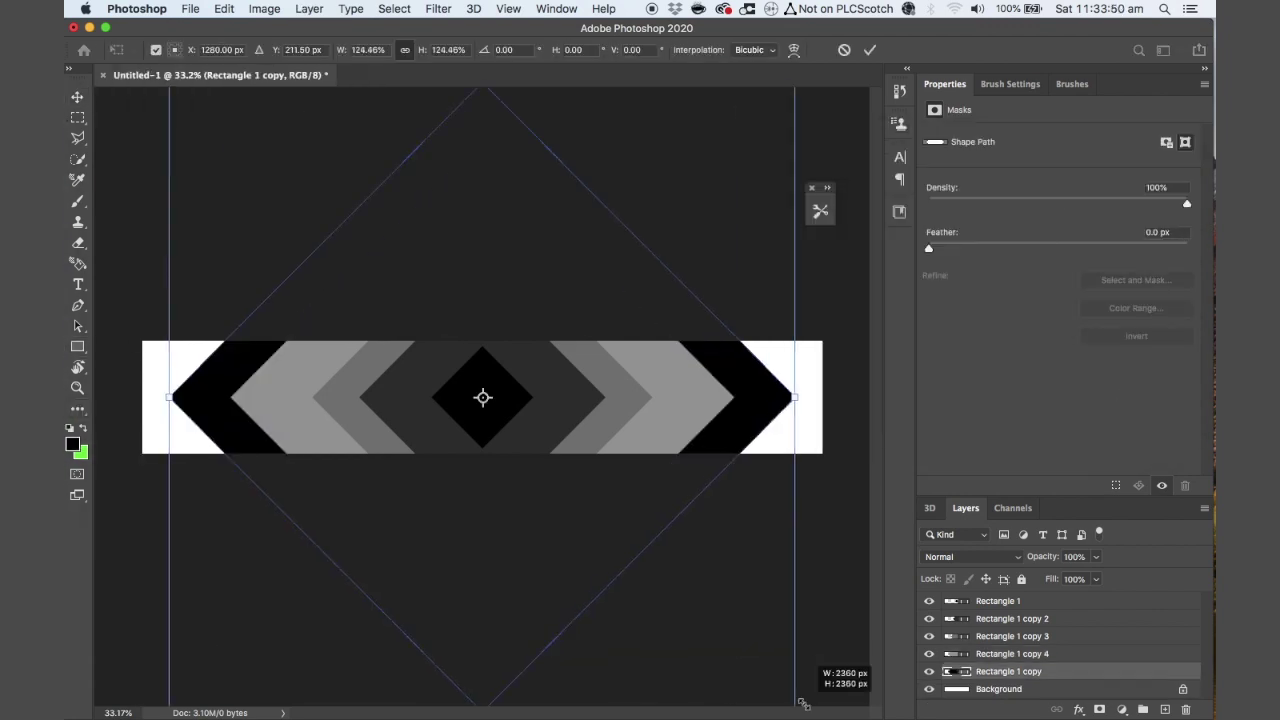
{"action": "left_click_drag", "start_coordinate": [795, 690], "coordinate": [886, 716]}
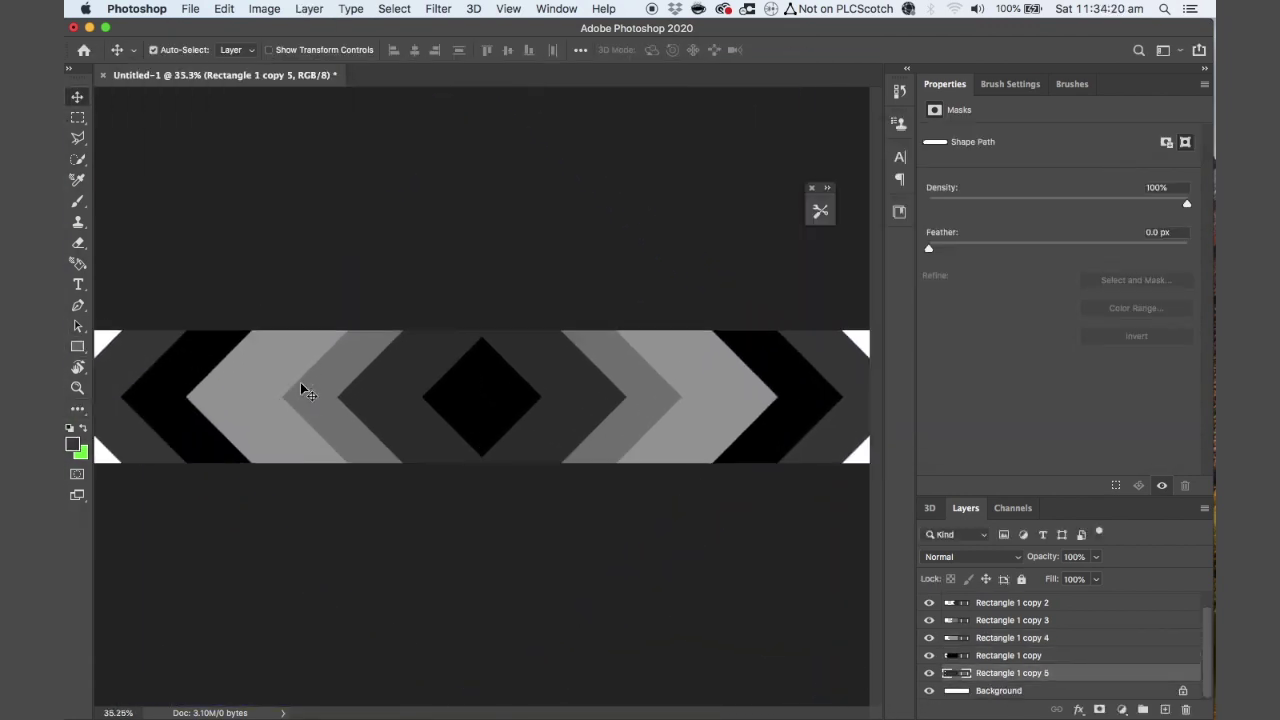
{"action": "scroll", "coordinate": [300, 400], "scroll_direction": "up", "scroll_amount": 2}
{"action": "scroll", "coordinate": [418, 144], "scroll_direction": "down", "scroll_amount": 1}
{"action": "scroll", "coordinate": [418, 144], "scroll_direction": "up", "scroll_amount": 3}
{"action": "scroll", "coordinate": [418, 144], "scroll_direction": "down", "scroll_amount": 3}
{"action": "scroll", "coordinate": [418, 144], "scroll_direction": "up", "scroll_amount": 1}
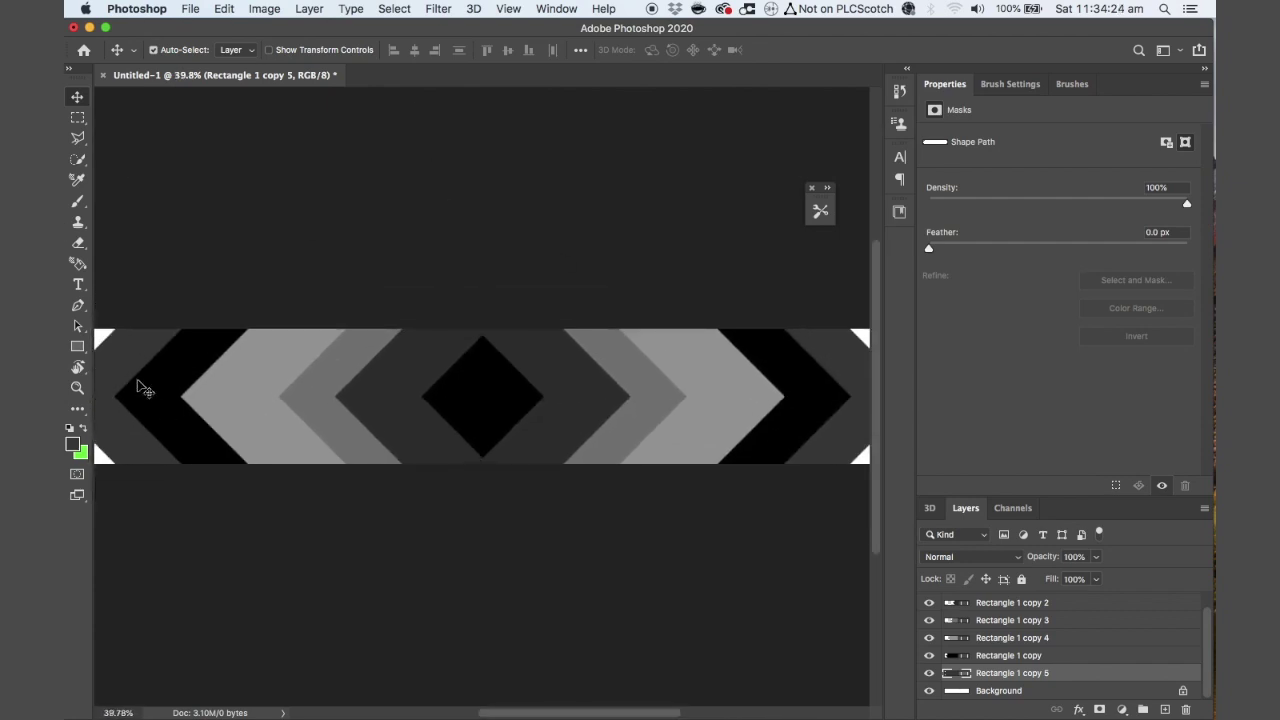
{"action": "scroll", "coordinate": [285, 385], "scroll_direction": "down", "scroll_amount": 3}
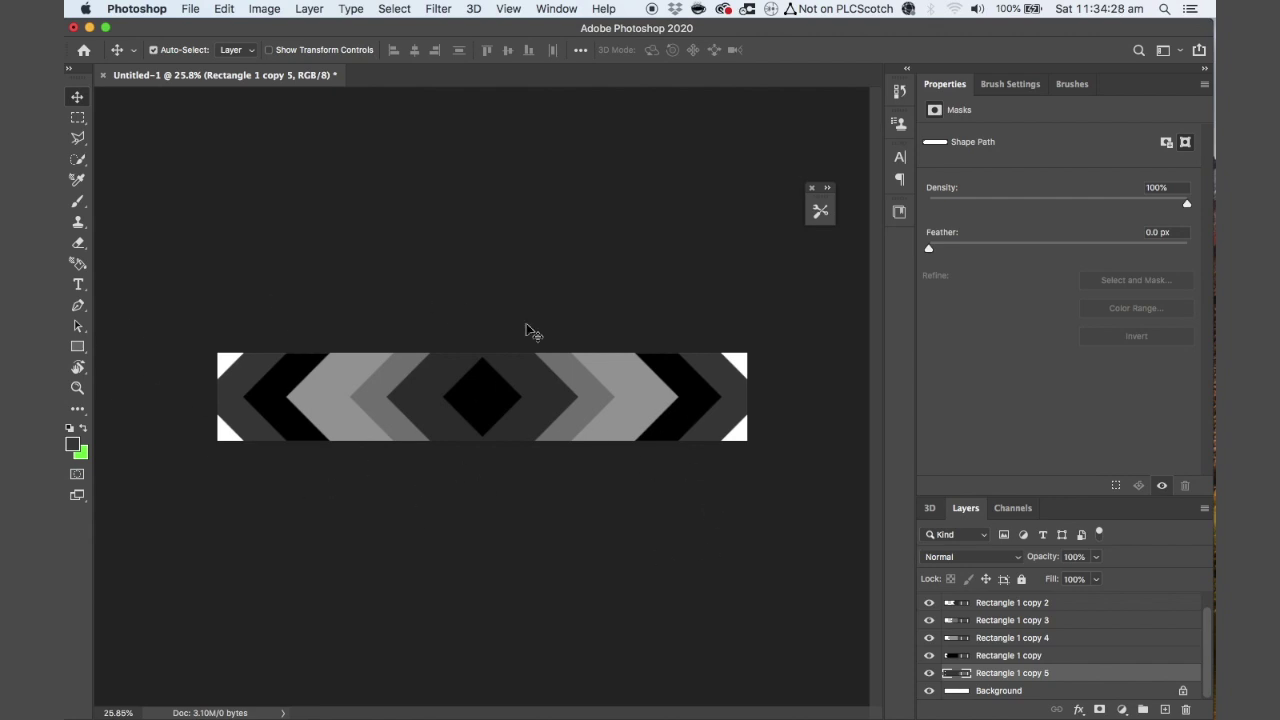
{"action": "scroll", "coordinate": [492, 331], "scroll_direction": "up", "scroll_amount": 2}
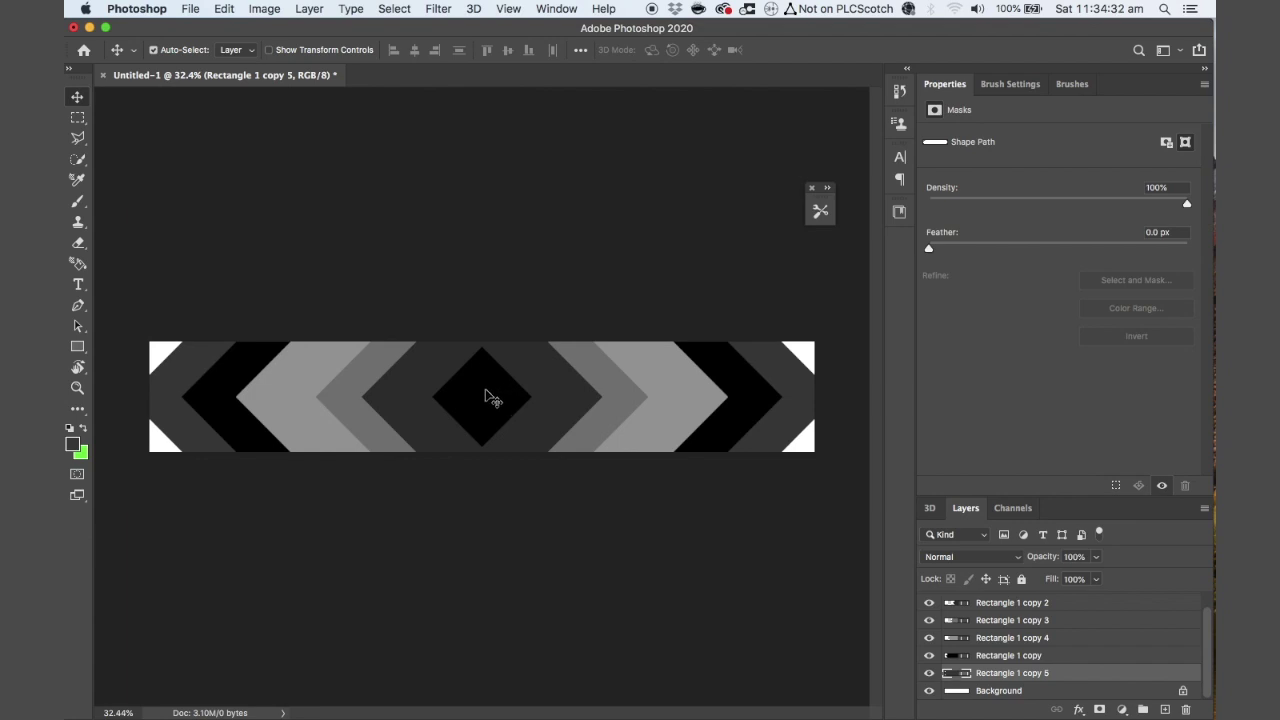
Enlarge the medium grey diamond slightly about its centre to widen its visible band
{"action": "left_click", "coordinate": [626, 418]}
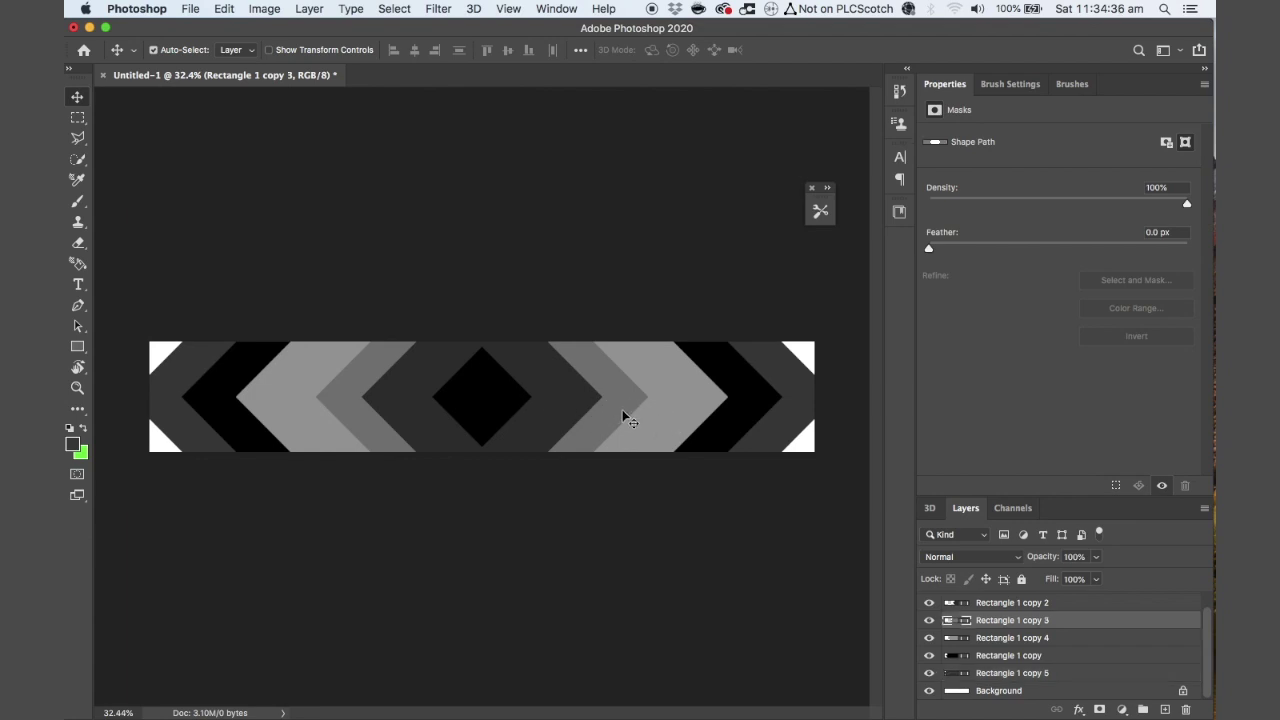
{"action": "key", "text": "super+t"}
{"action": "mouse_move", "coordinate": [645, 561]}
{"action": "left_mouse_down"}
{"action": "mouse_move", "coordinate": [626, 557]}
{"action": "mouse_move", "coordinate": [660, 597]}
{"action": "mouse_move", "coordinate": [641, 582]}
{"action": "left_mouse_up"}
{"action": "key", "text": "Return"}
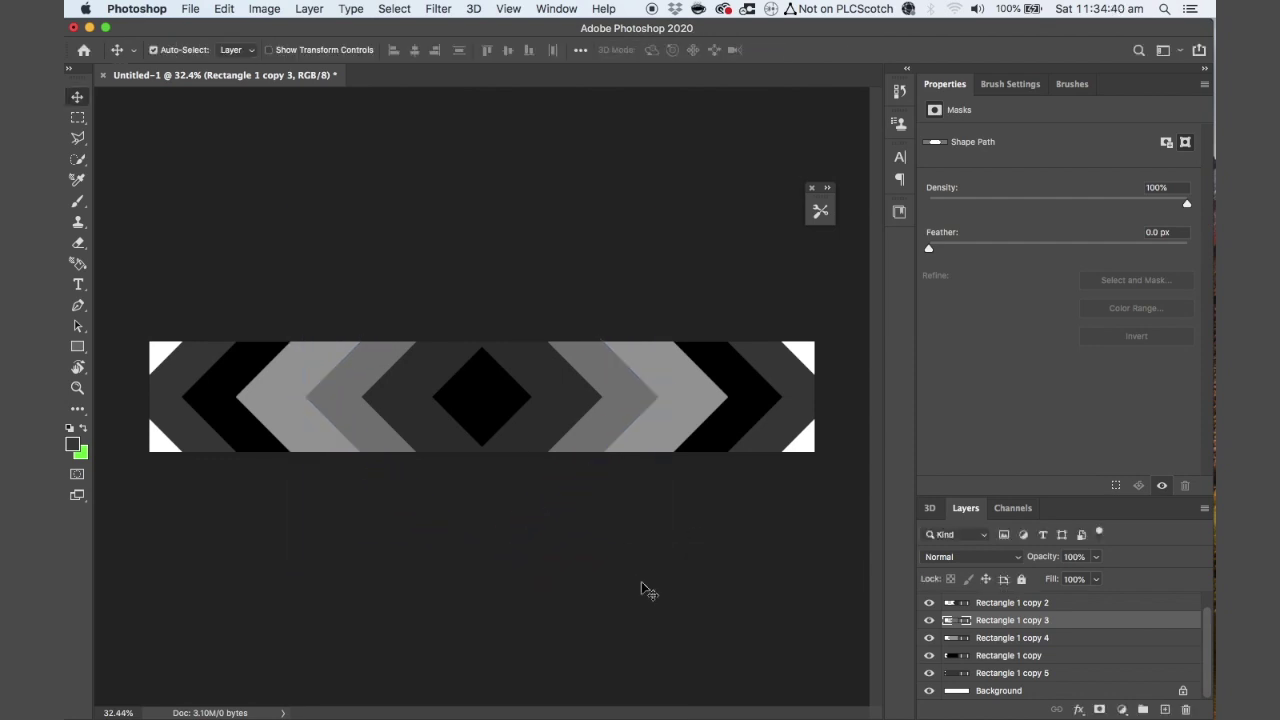
{"action": "scroll", "coordinate": [594, 560], "scroll_direction": "up", "scroll_amount": 2}
{"action": "scroll", "coordinate": [594, 606], "scroll_direction": "down", "scroll_amount": 3}
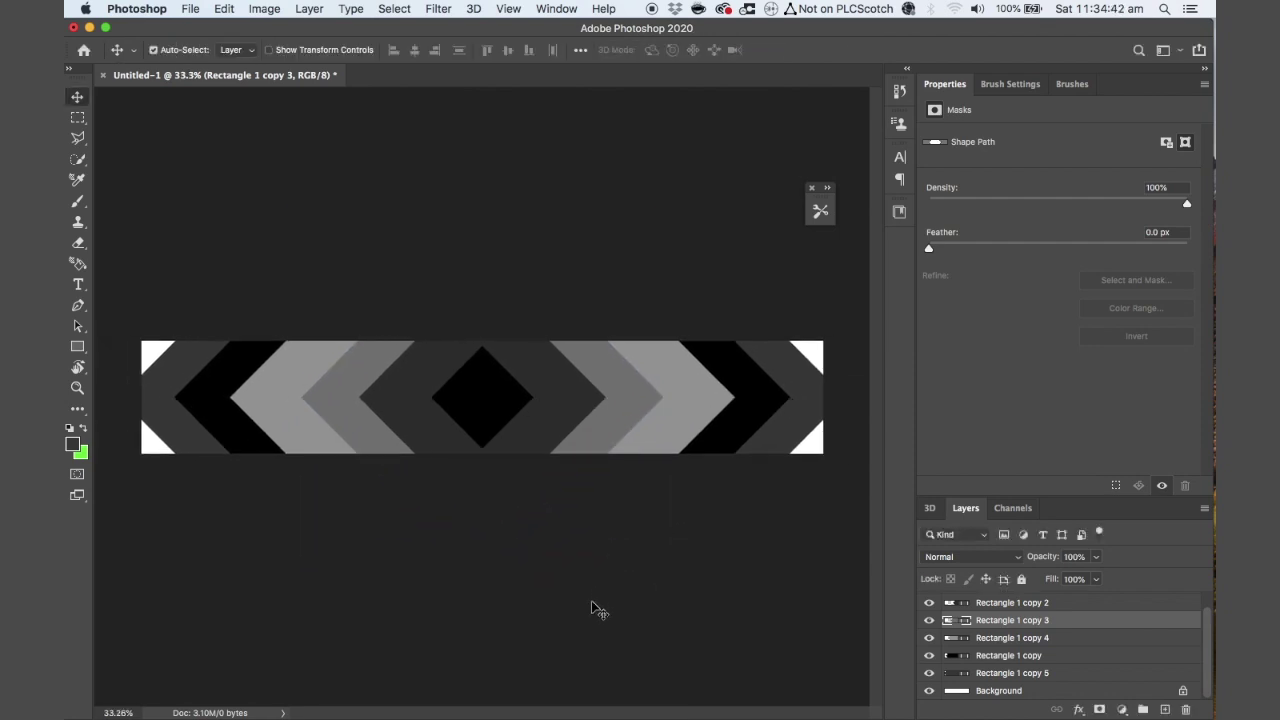
{"action": "scroll", "coordinate": [594, 607], "scroll_direction": "up", "scroll_amount": 1}
{"action": "scroll", "coordinate": [594, 608], "scroll_direction": "down", "scroll_amount": 1}
{"action": "scroll", "coordinate": [594, 608], "scroll_direction": "up", "scroll_amount": 2}
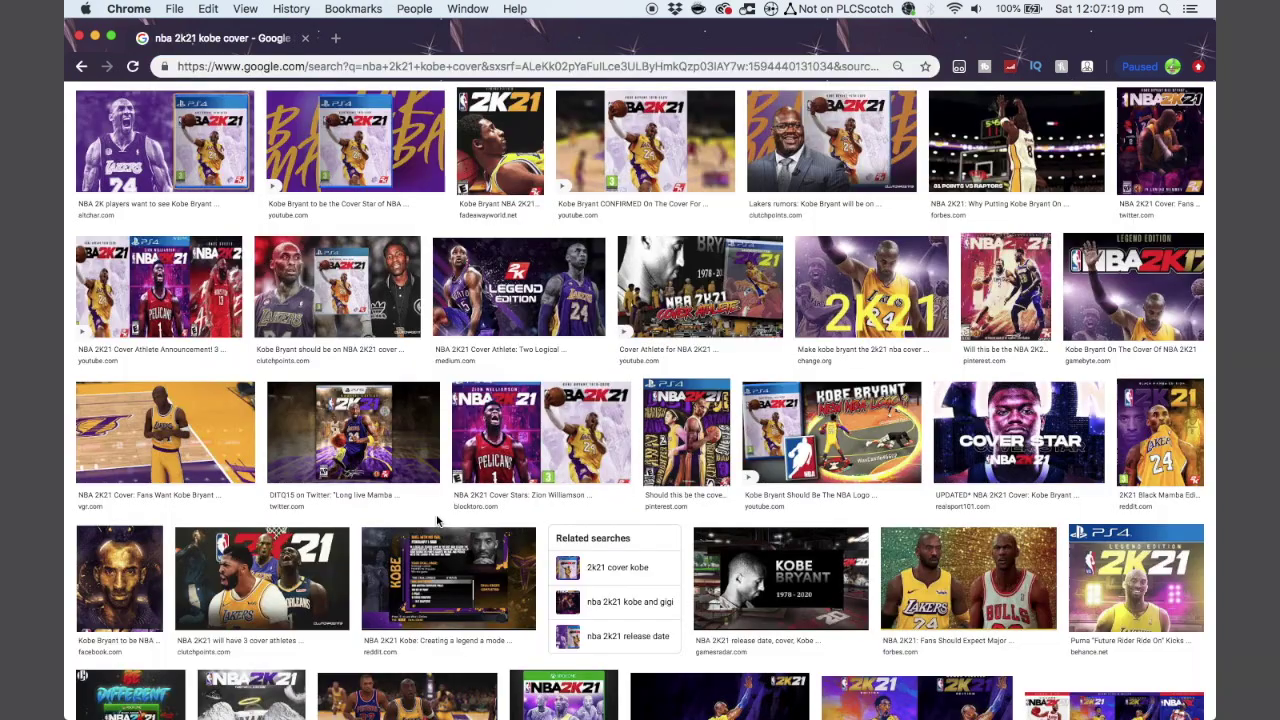
In Chrome, save the basketball court image and the purple-and-gold PS4 NBA 2K21 cover from the Google Images results
{"action": "scroll", "coordinate": [440, 520], "scroll_direction": "up", "scroll_amount": 2}
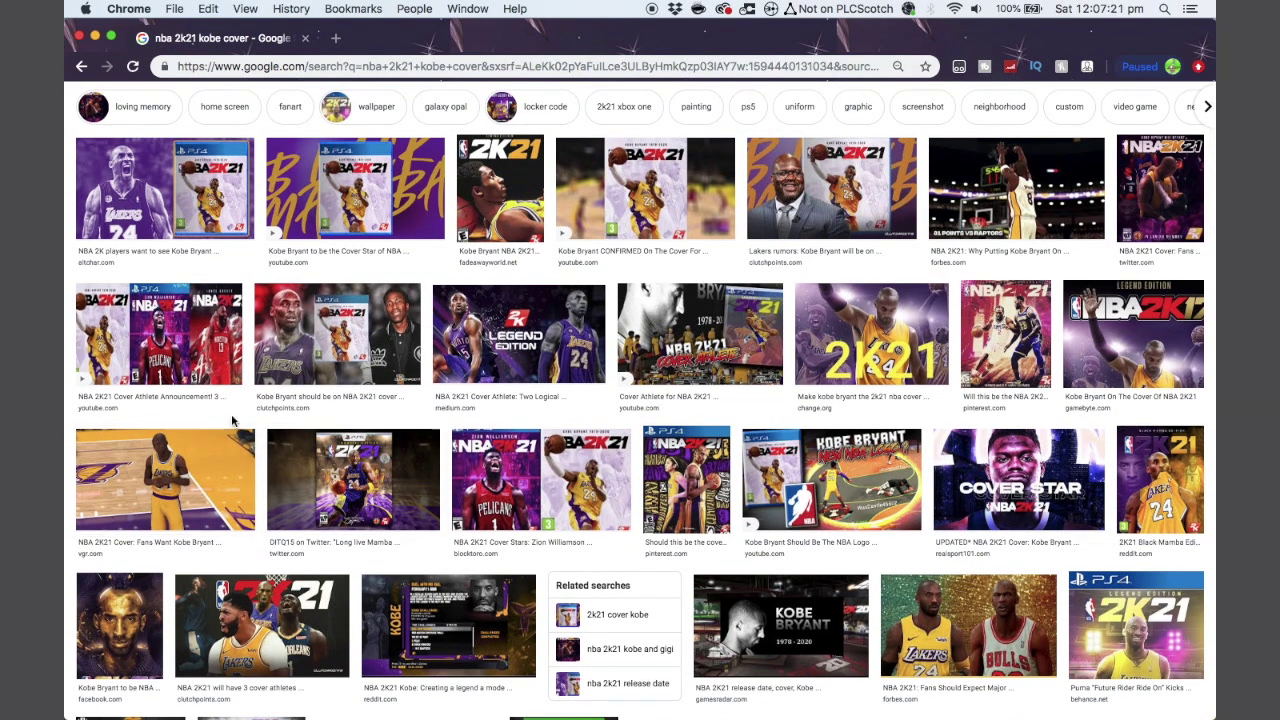
{"action": "left_click", "coordinate": [195, 480]}
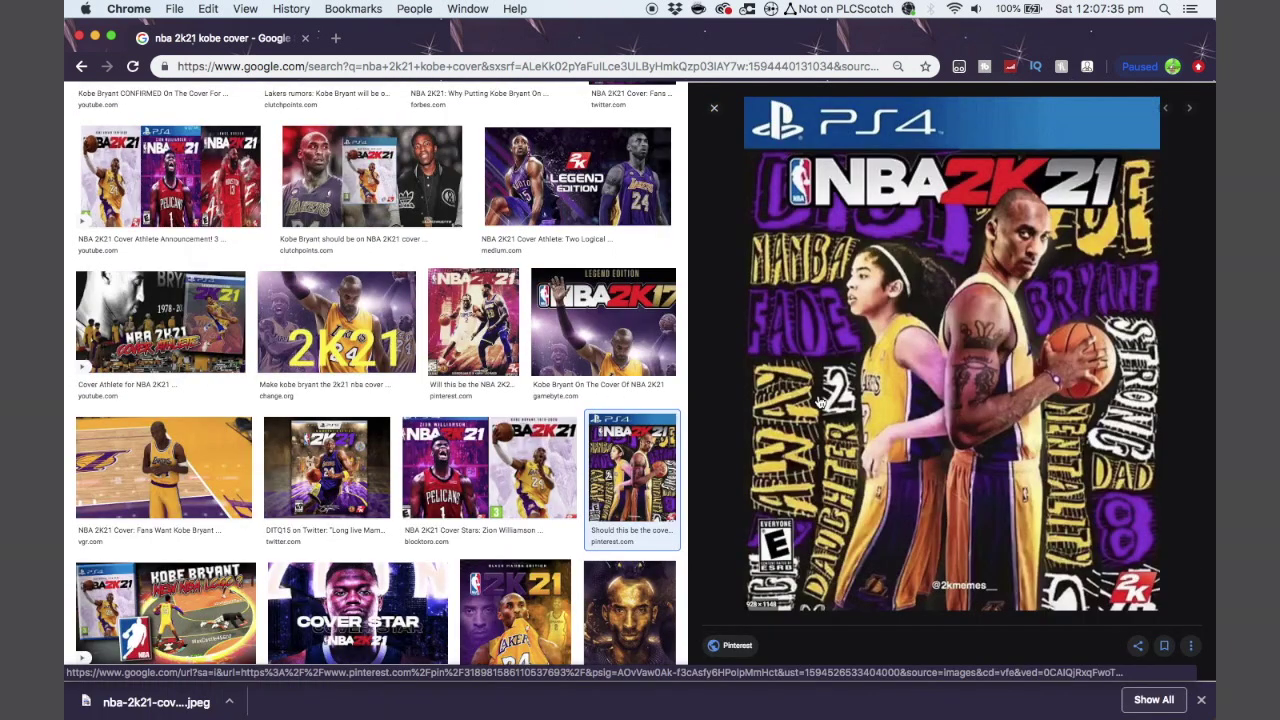
{"action": "right_click", "coordinate": [822, 397]}
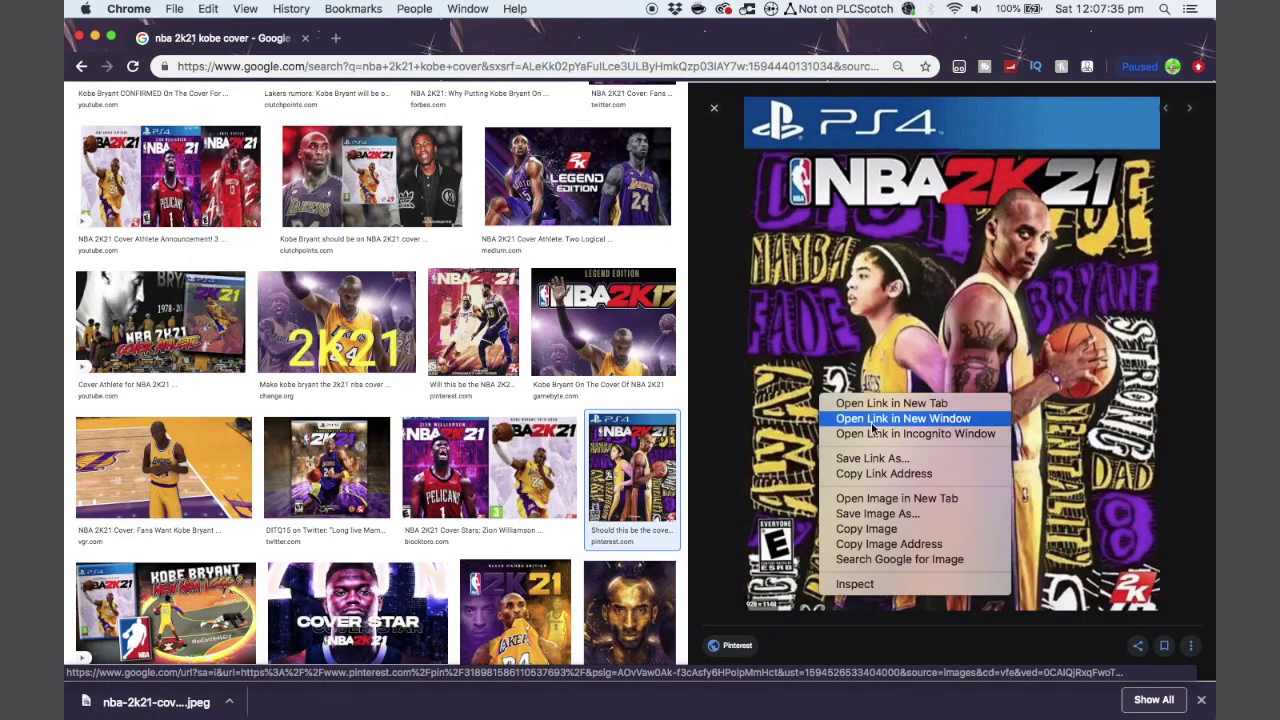
{"action": "left_click", "coordinate": [868, 513]}
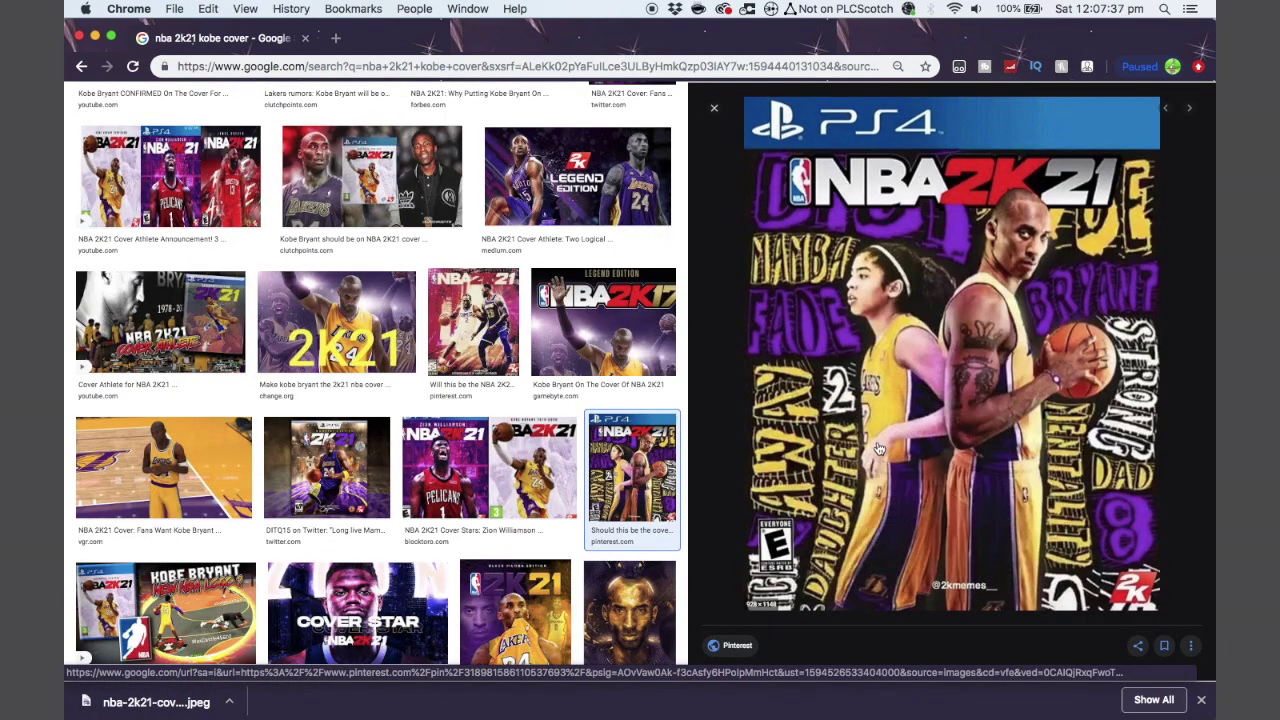
{"action": "left_click", "coordinate": [880, 318]}
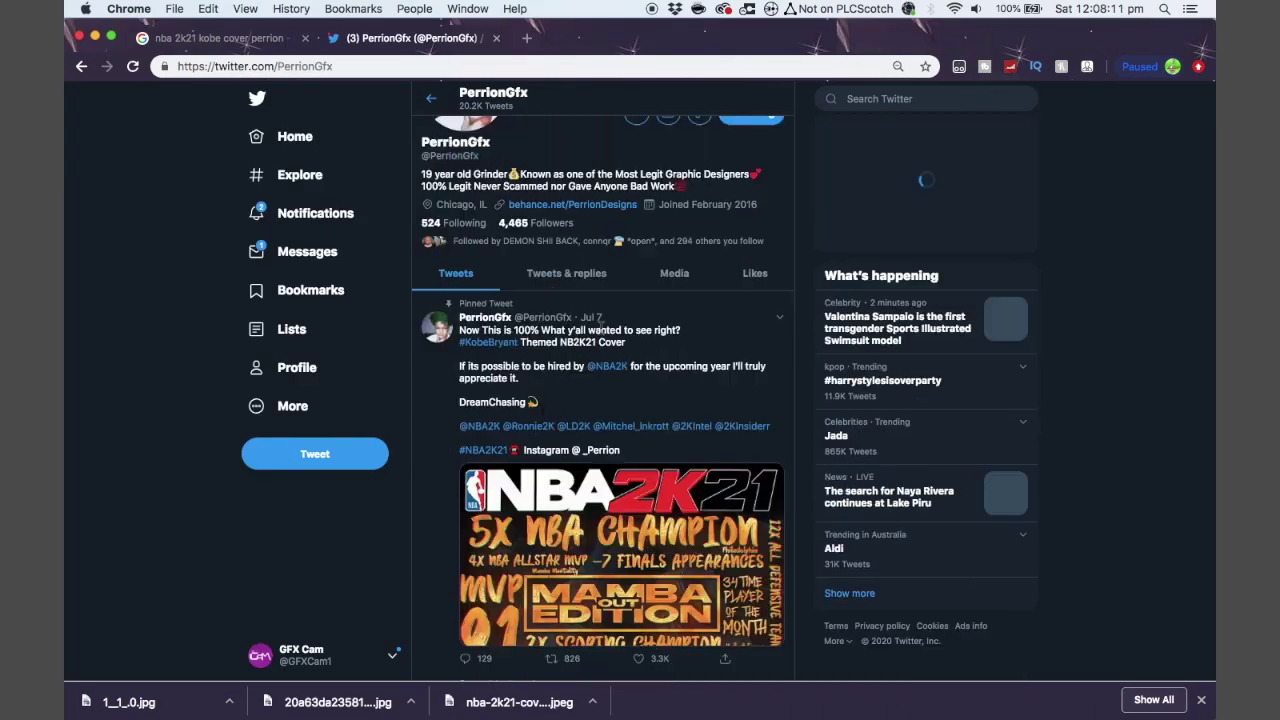
Open the Mamba Edition NBA 2K21 cover from the pinned tweet at full size, save the image and return to the profile
{"action": "scroll", "coordinate": [600, 328], "scroll_direction": "down", "scroll_amount": 5}
{"action": "scroll", "coordinate": [601, 328], "scroll_direction": "up", "scroll_amount": 5}
{"action": "scroll", "coordinate": [605, 400], "scroll_direction": "down", "scroll_amount": 3}
{"action": "scroll", "coordinate": [610, 480], "scroll_direction": "up", "scroll_amount": 3}
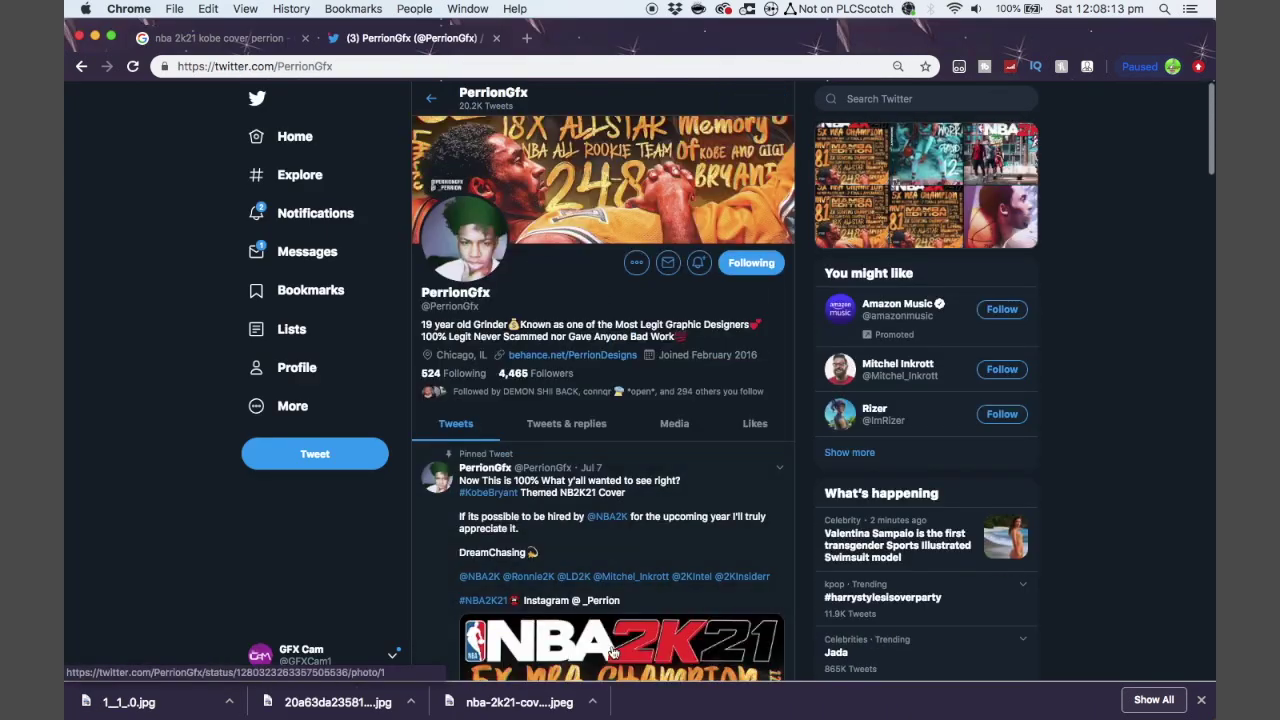
{"action": "scroll", "coordinate": [620, 556], "scroll_direction": "down", "scroll_amount": 2}
{"action": "left_click", "coordinate": [621, 528]}
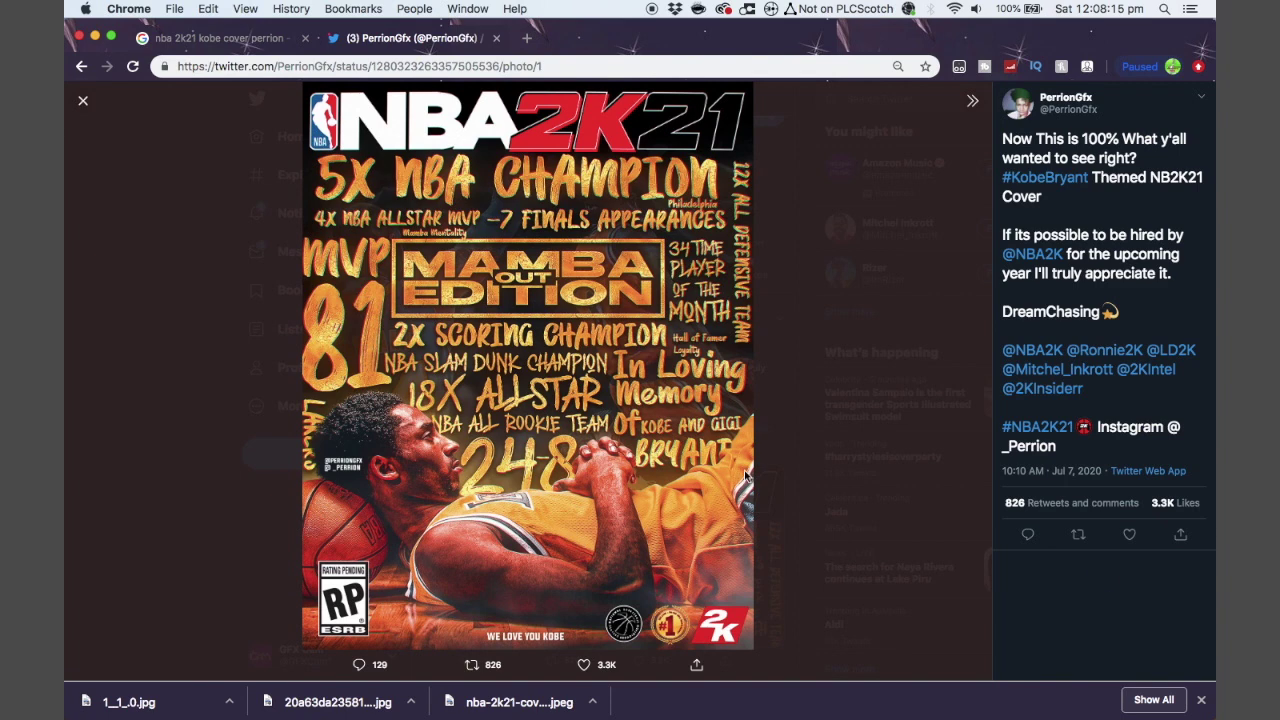
{"action": "right_click", "coordinate": [744, 470]}
{"action": "left_click", "coordinate": [778, 493]}
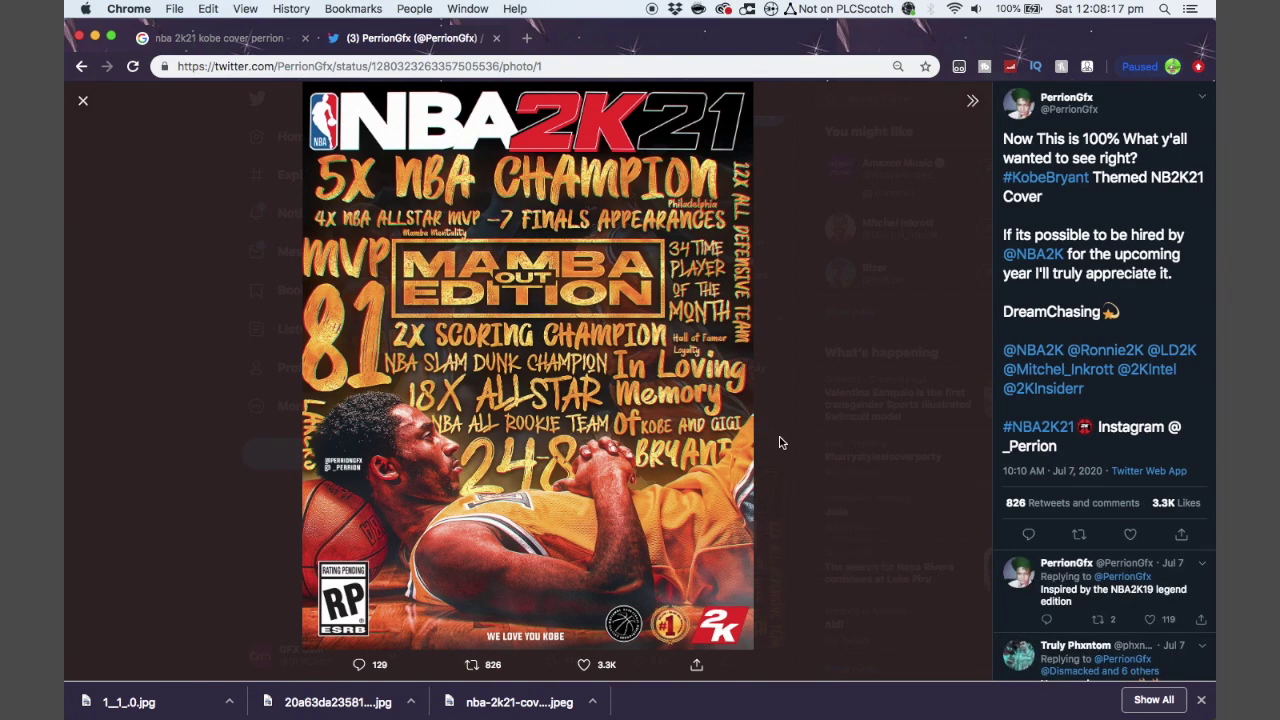
{"action": "left_click", "coordinate": [869, 315]}
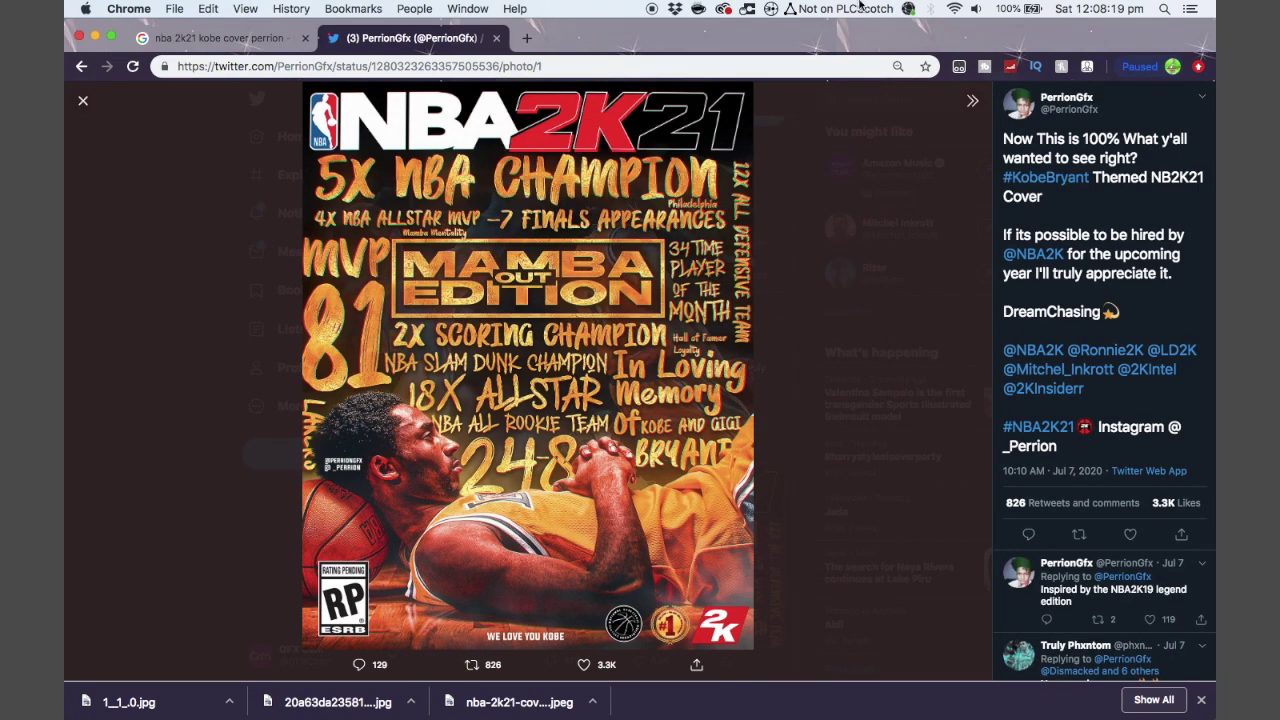
{"action": "left_click", "coordinate": [862, 452]}
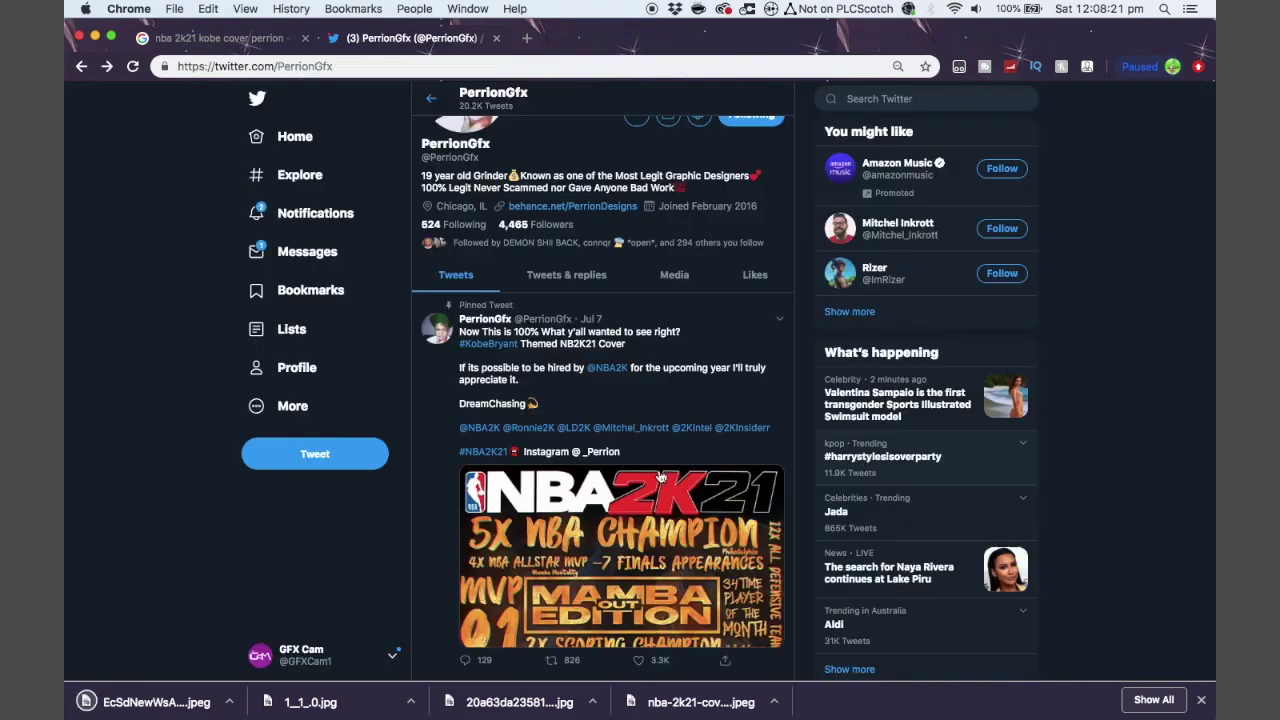
Browse the designer's feed and examine the Dirk Nowitzki and Ja Morant NBA 2K21 covers at full size
{"action": "scroll", "coordinate": [594, 479], "scroll_direction": "down", "scroll_amount": 10}
{"action": "scroll", "coordinate": [593, 478], "scroll_direction": "down", "scroll_amount": 5}
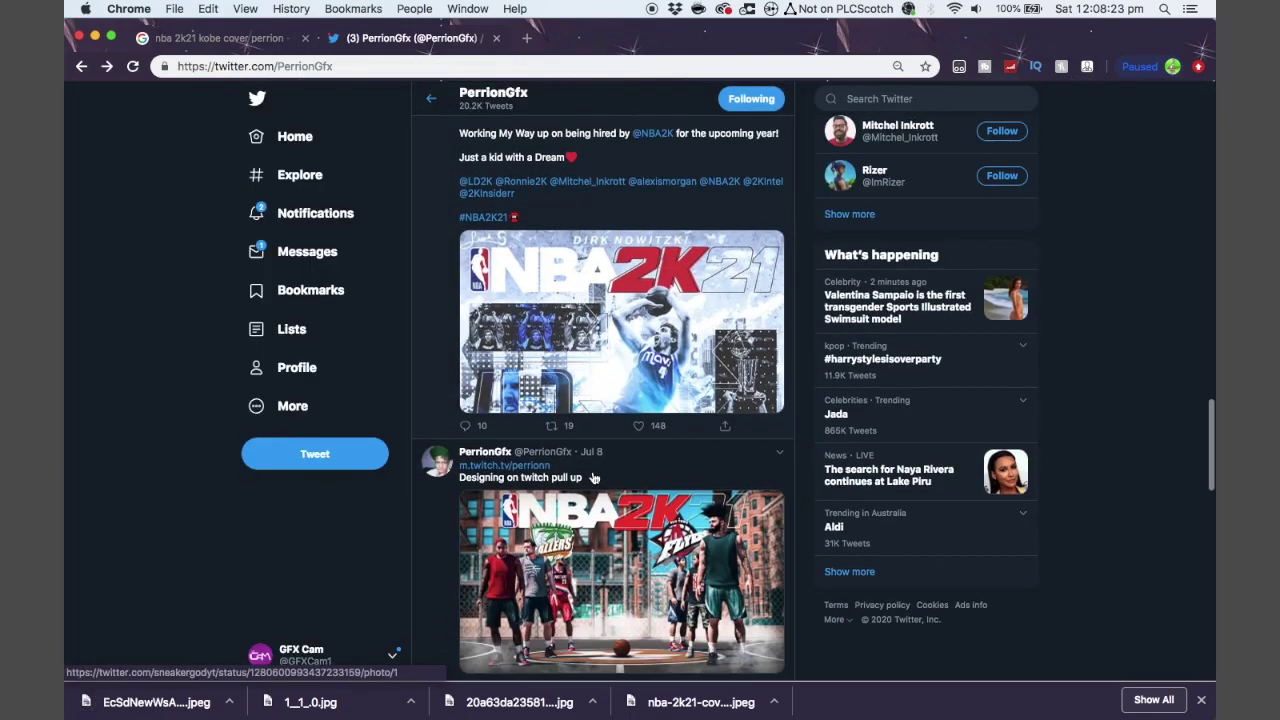
{"action": "scroll", "coordinate": [611, 359], "scroll_direction": "up", "scroll_amount": 3}
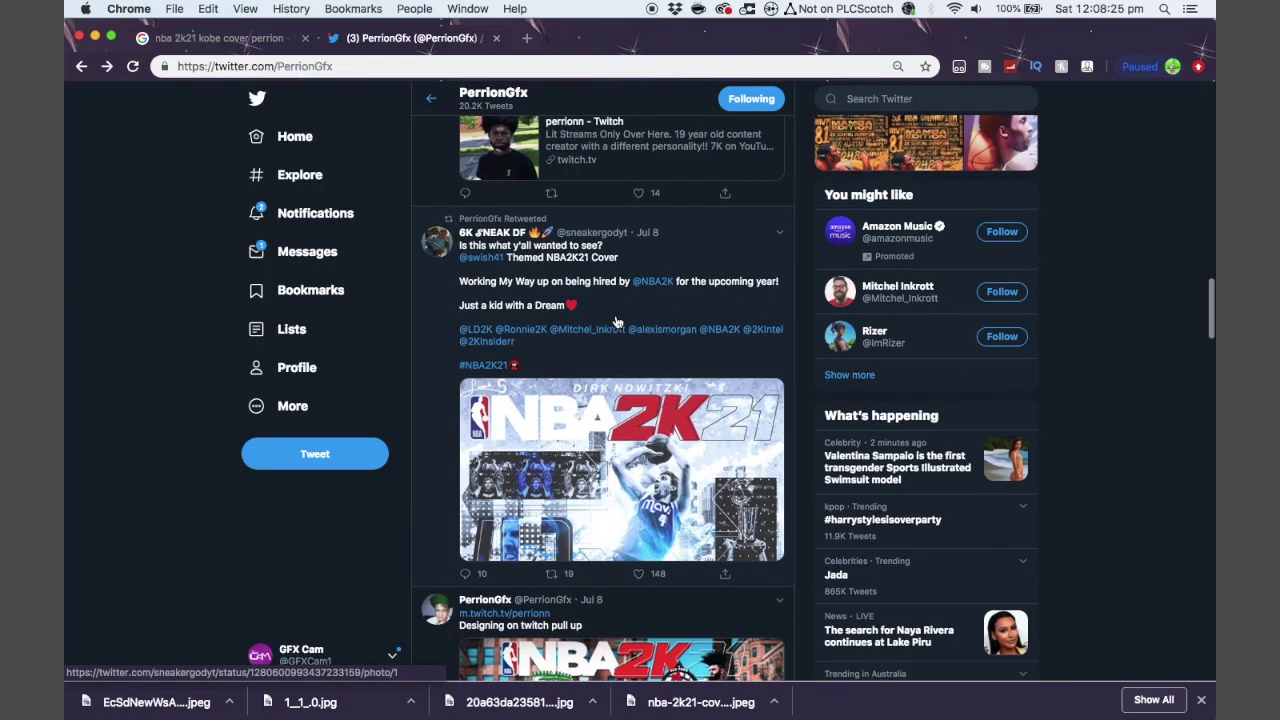
{"action": "left_click", "coordinate": [621, 495]}
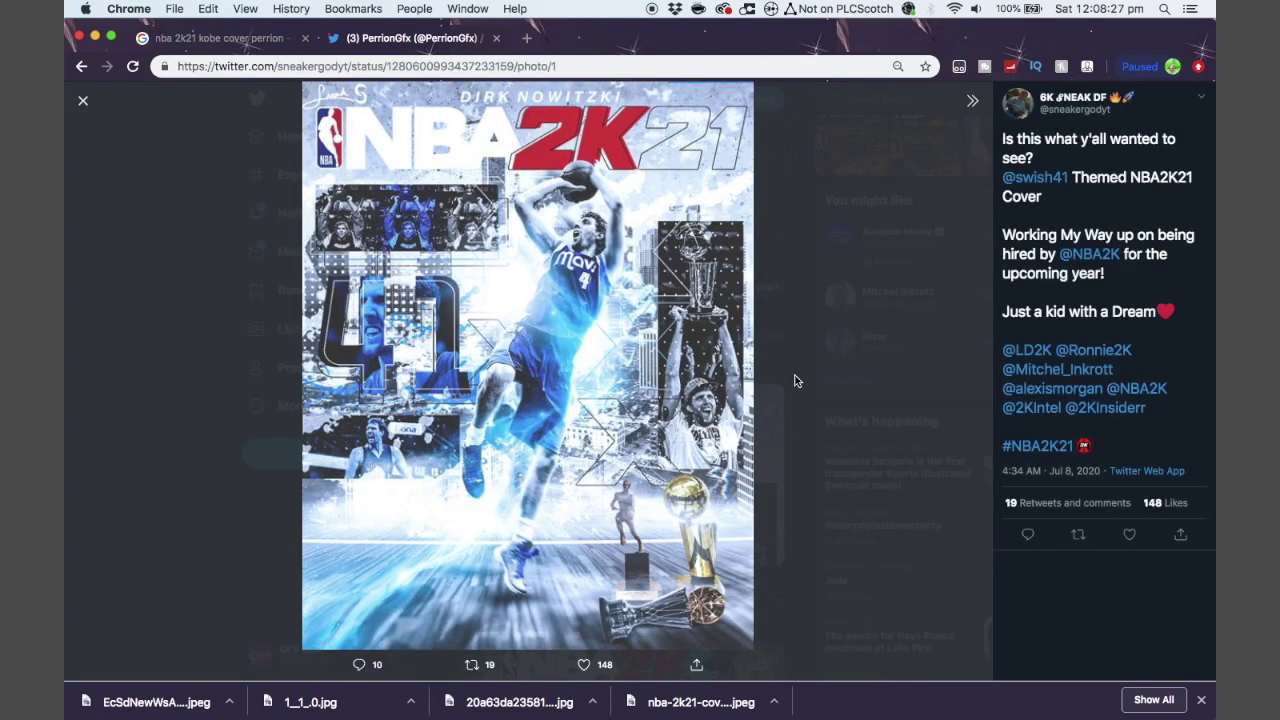
{"action": "left_click", "coordinate": [897, 421]}
{"action": "scroll", "coordinate": [733, 483], "scroll_direction": "down", "scroll_amount": 15}
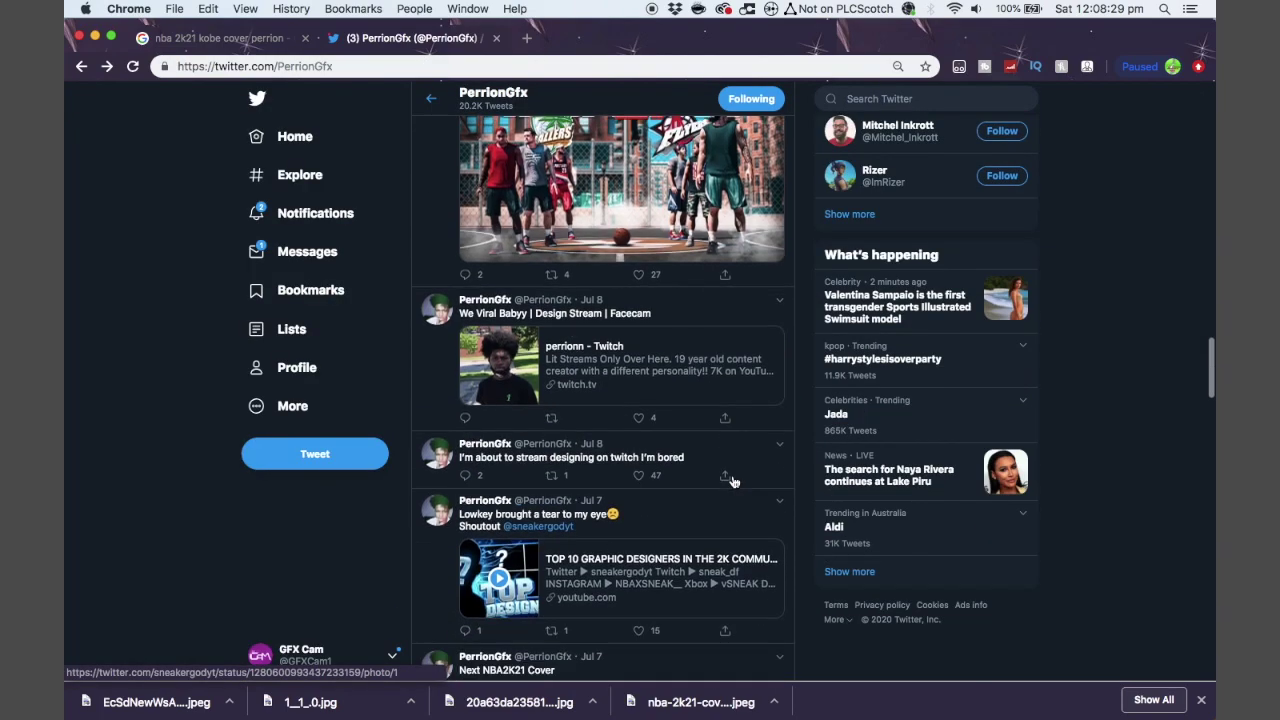
{"action": "scroll", "coordinate": [733, 437], "scroll_direction": "up", "scroll_amount": 2}
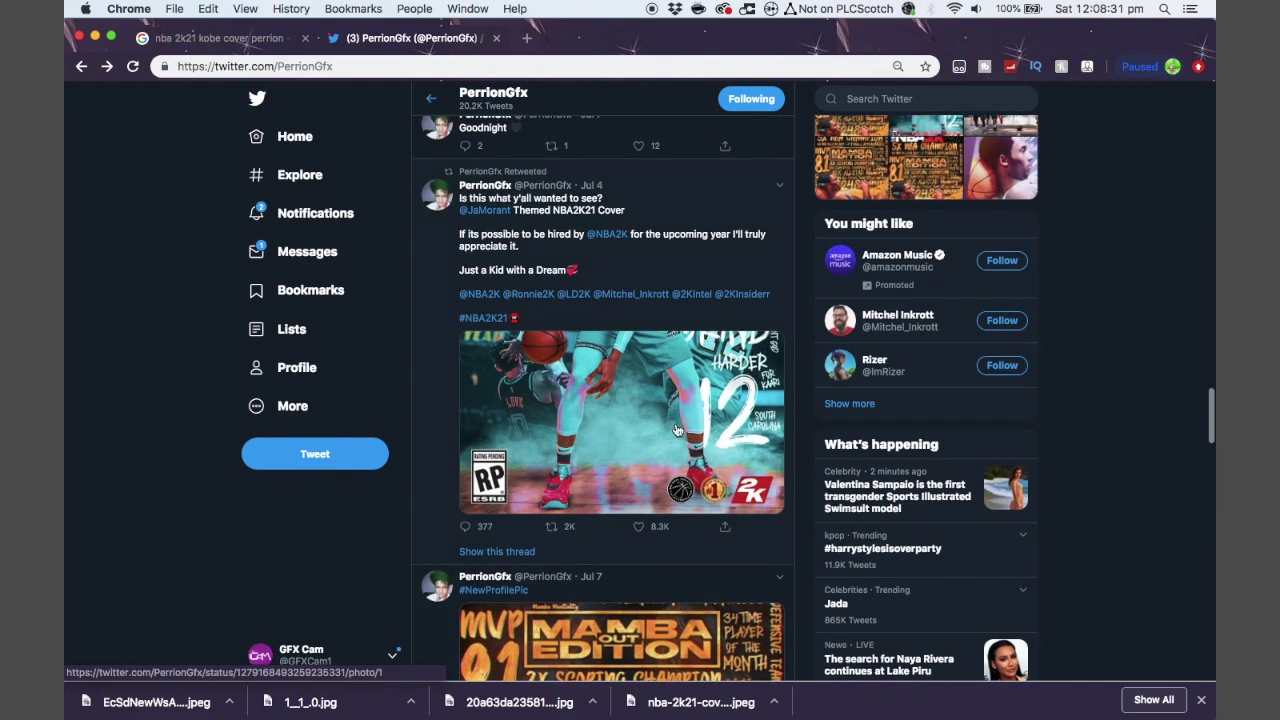
{"action": "left_click", "coordinate": [676, 429]}
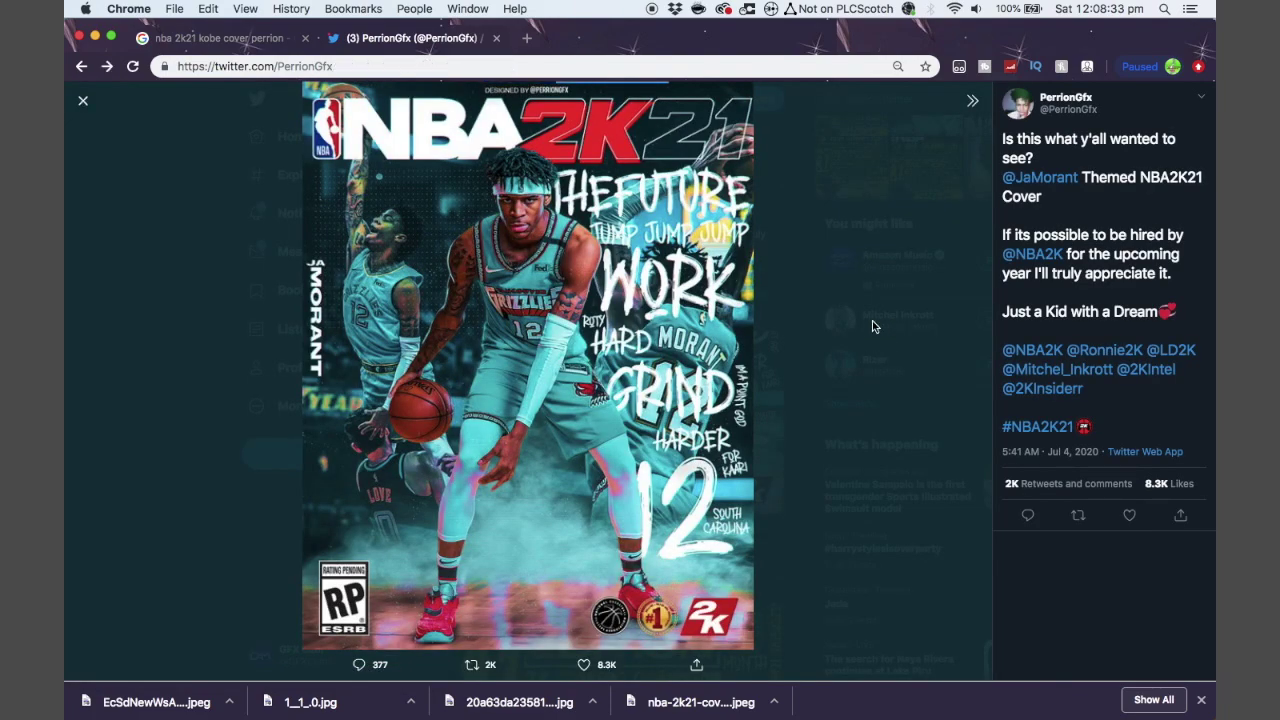
{"action": "left_click", "coordinate": [892, 320]}
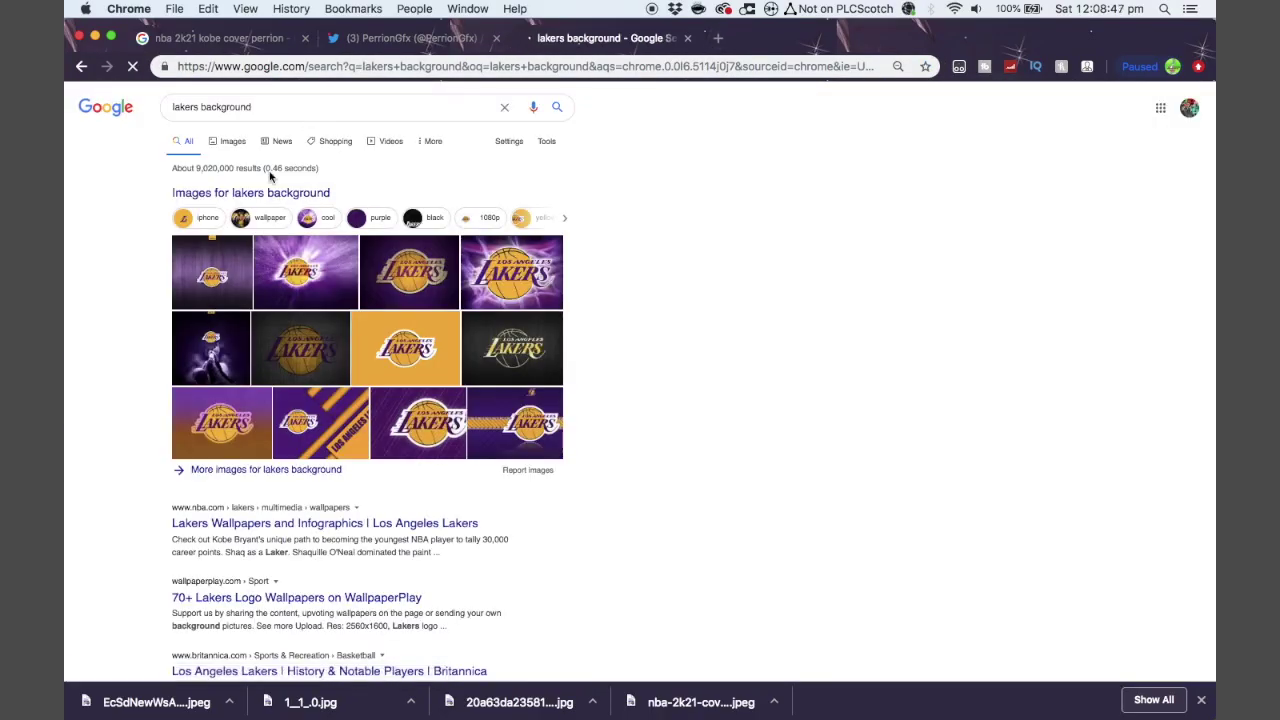
Show the image results for "lakers background" and look through them for suitable backgrounds
{"action": "left_click", "coordinate": [243, 145]}
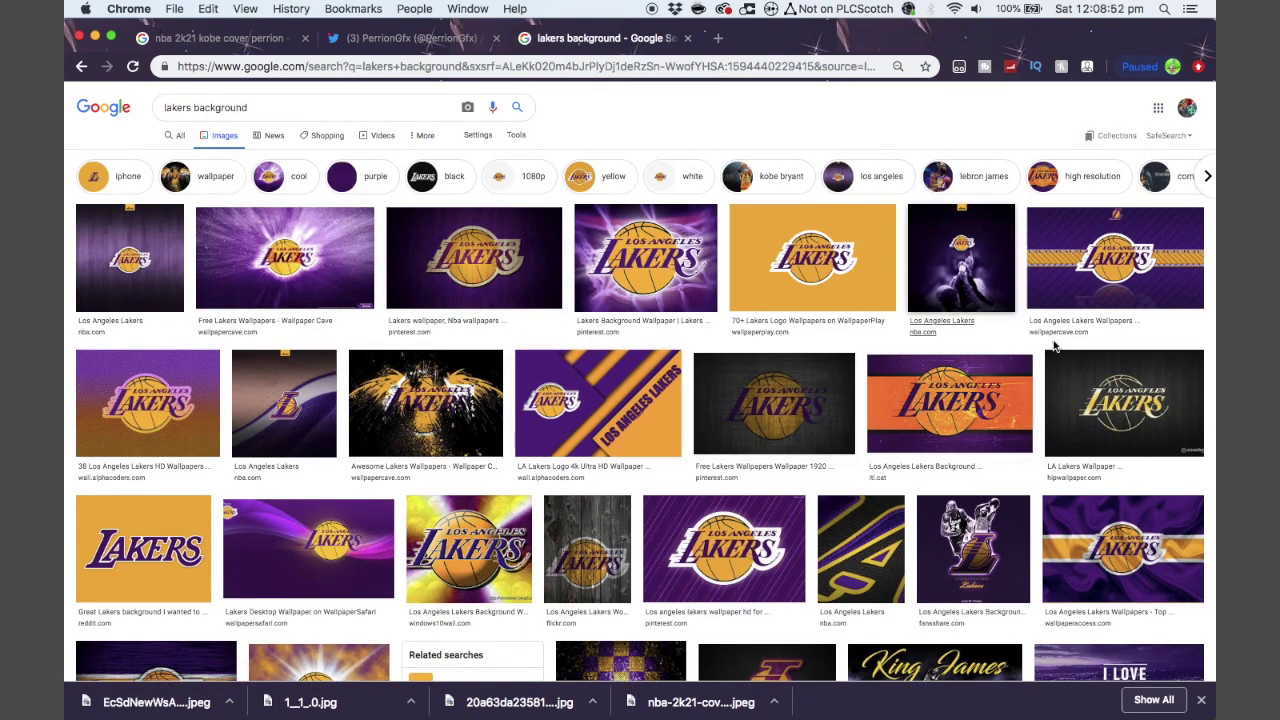
{"action": "scroll", "coordinate": [413, 627], "scroll_direction": "down", "scroll_amount": 2}
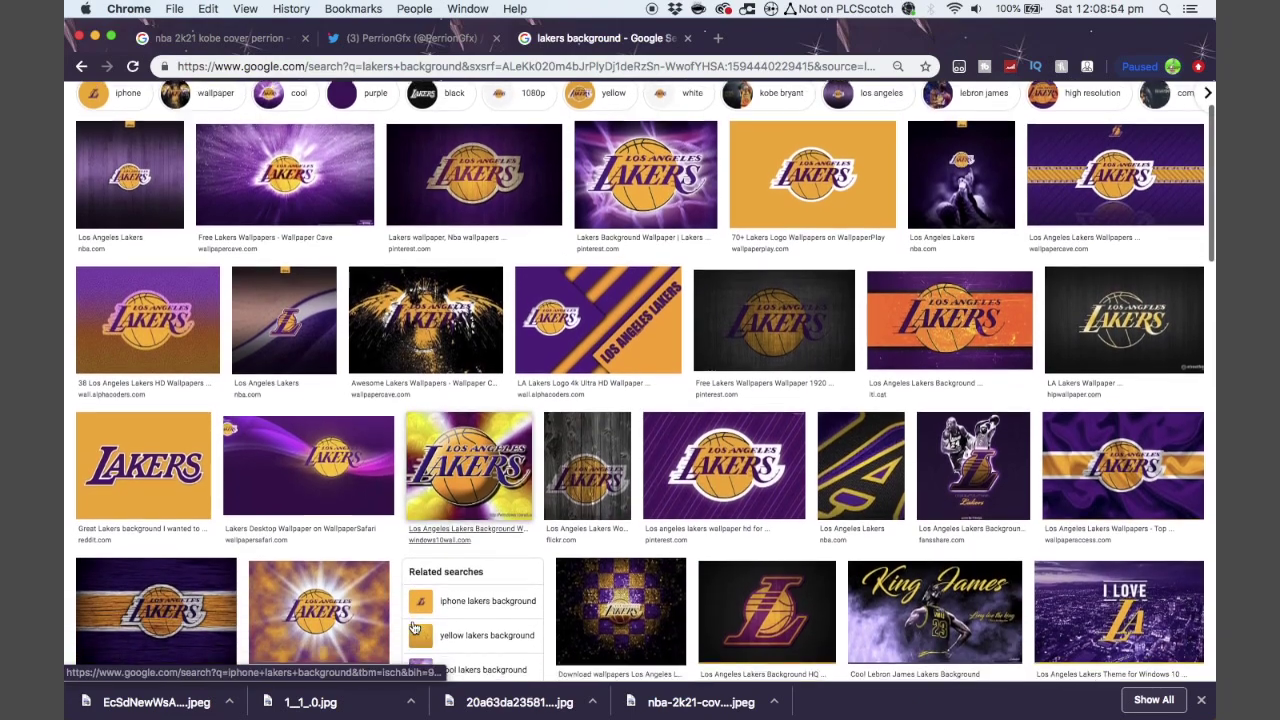
{"action": "scroll", "coordinate": [413, 627], "scroll_direction": "down", "scroll_amount": 2}
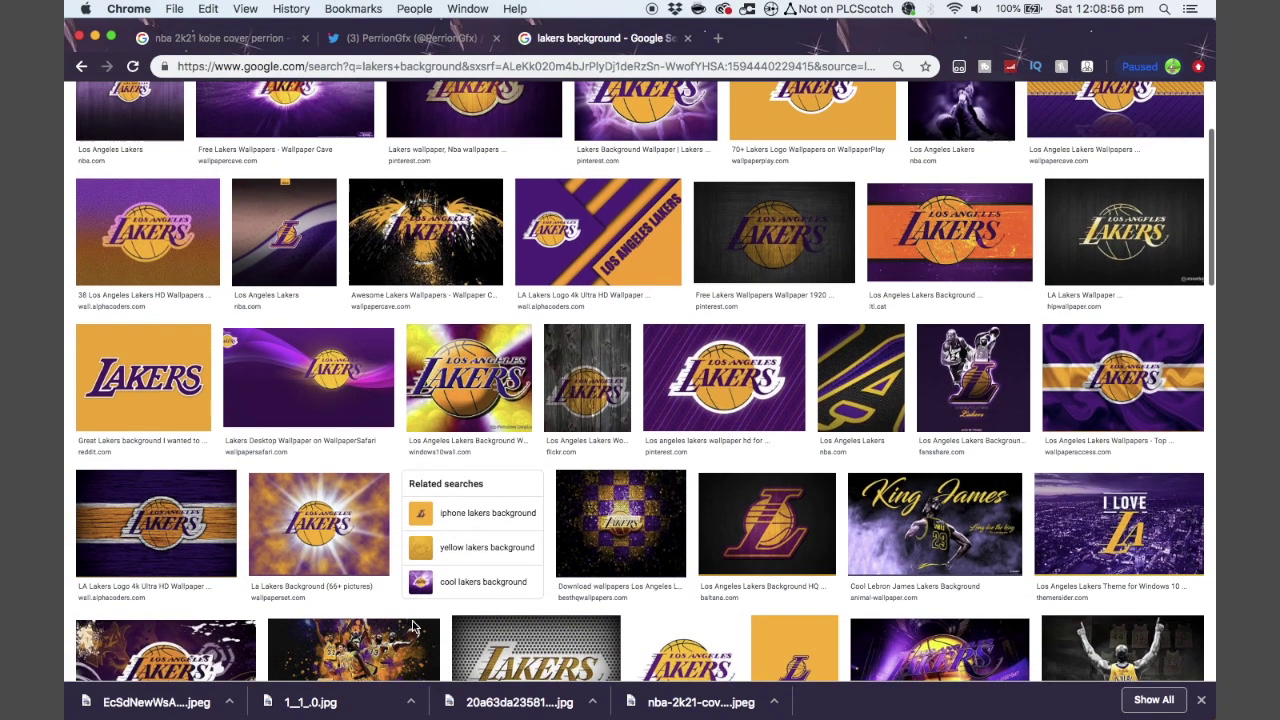
{"action": "scroll", "coordinate": [413, 627], "scroll_direction": "up", "scroll_amount": 3}
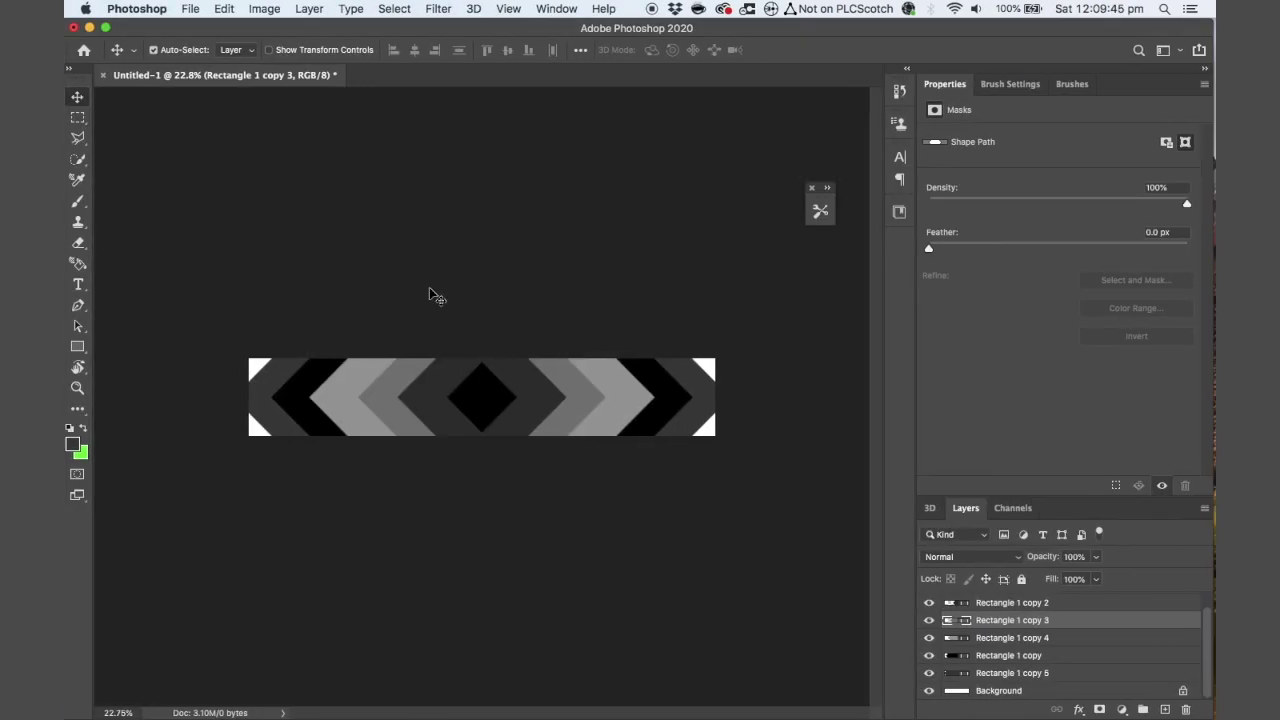
Switch back to Photoshop and enlarge the central black diamond about its centre to fill the banner's height
{"action": "left_click", "coordinate": [486, 406]}
{"action": "key", "text": "super+t"}
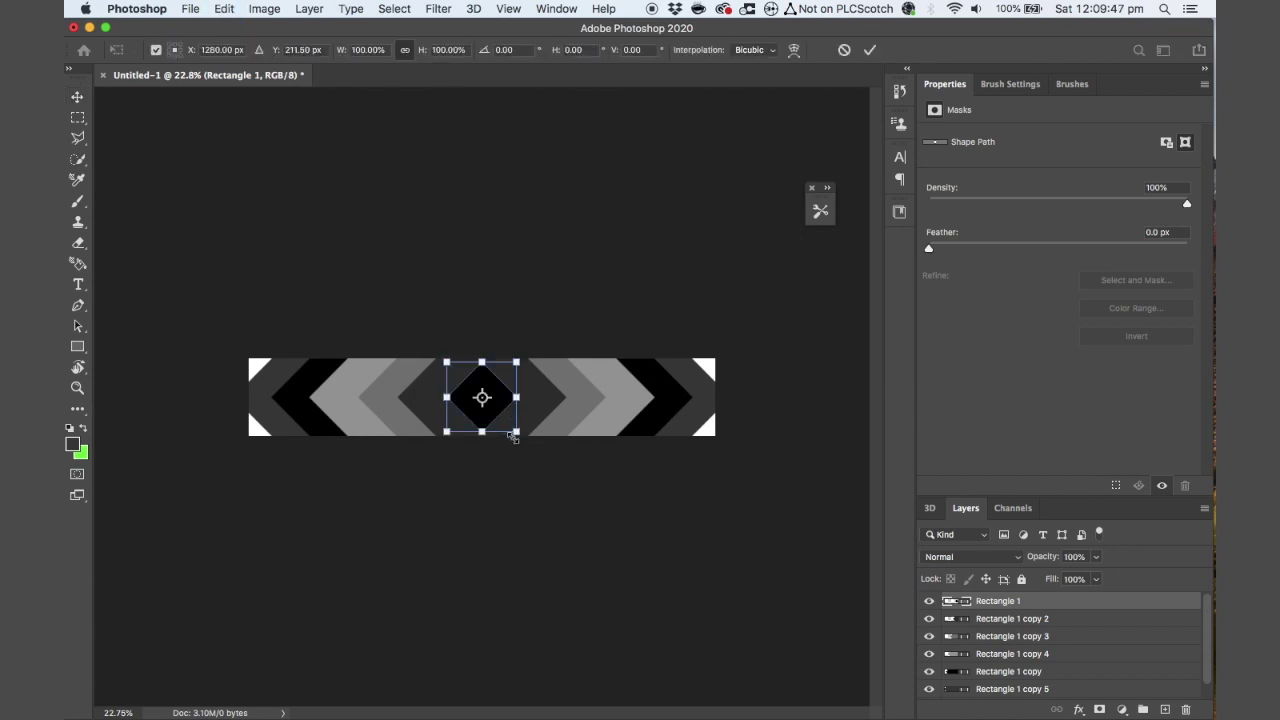
{"action": "left_click_drag", "start_coordinate": [516, 432], "coordinate": [547, 404]}
{"action": "key", "text": "Return"}
{"action": "key", "text": "super+equal"}
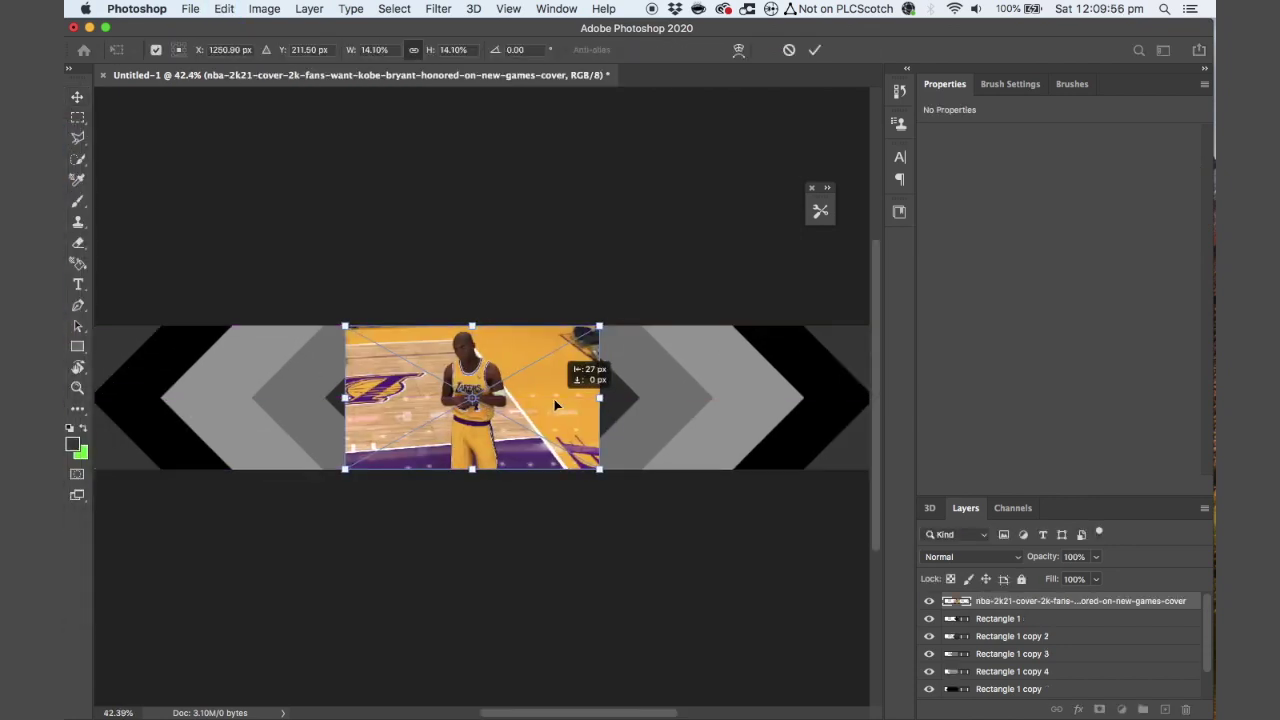
Place the court photo over the central black diamond at X 904 px and clip it to that diamond
{"action": "key", "text": "Return"}
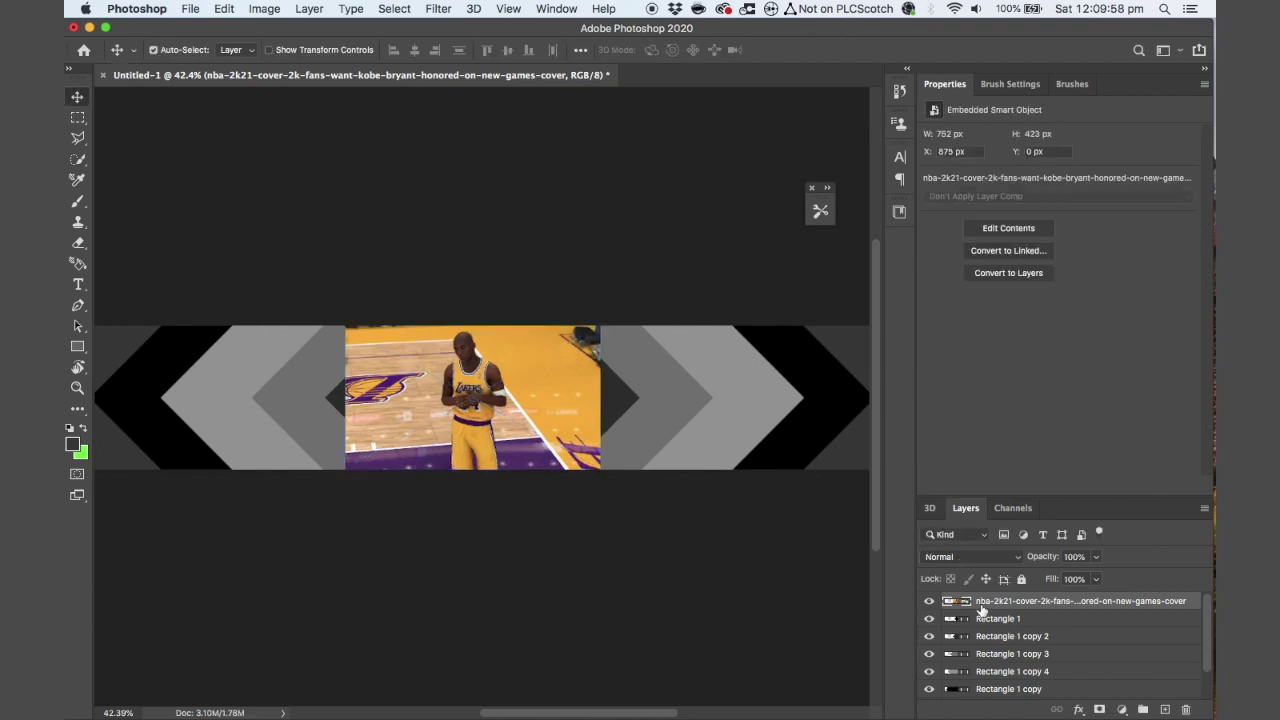
{"action": "right_click", "coordinate": [980, 604]}
{"action": "left_click", "coordinate": [952, 610]}
{"action": "left_click_drag", "start_coordinate": [520, 435], "coordinate": [551, 438]}
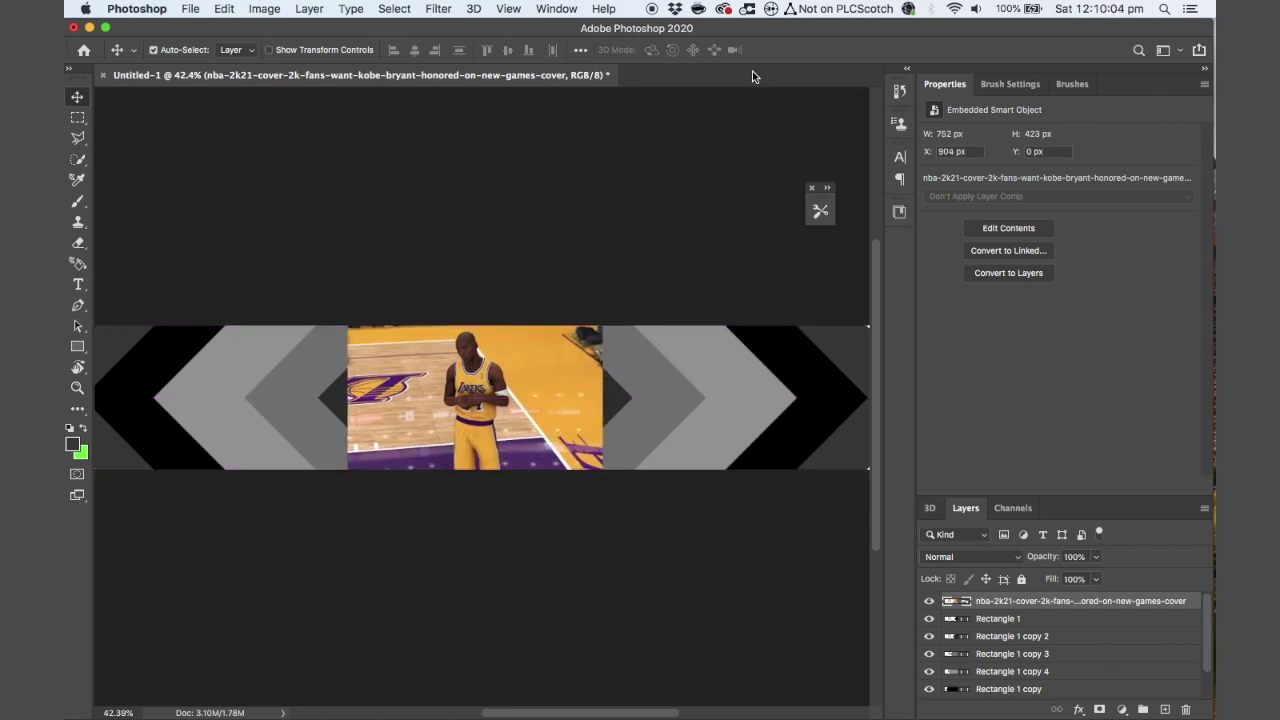
{"action": "left_click_drag", "start_coordinate": [752, 30], "coordinate": [758, 27]}
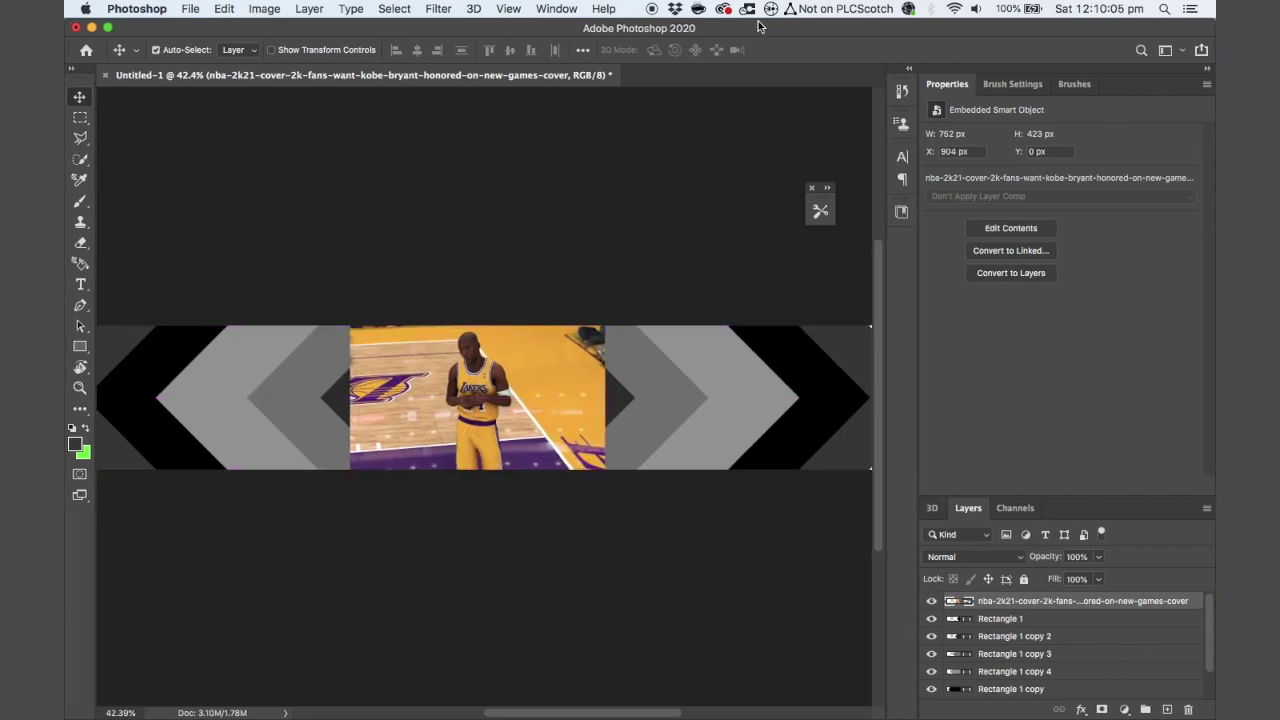
{"action": "right_click", "coordinate": [1027, 604]}
{"action": "left_click", "coordinate": [903, 363]}
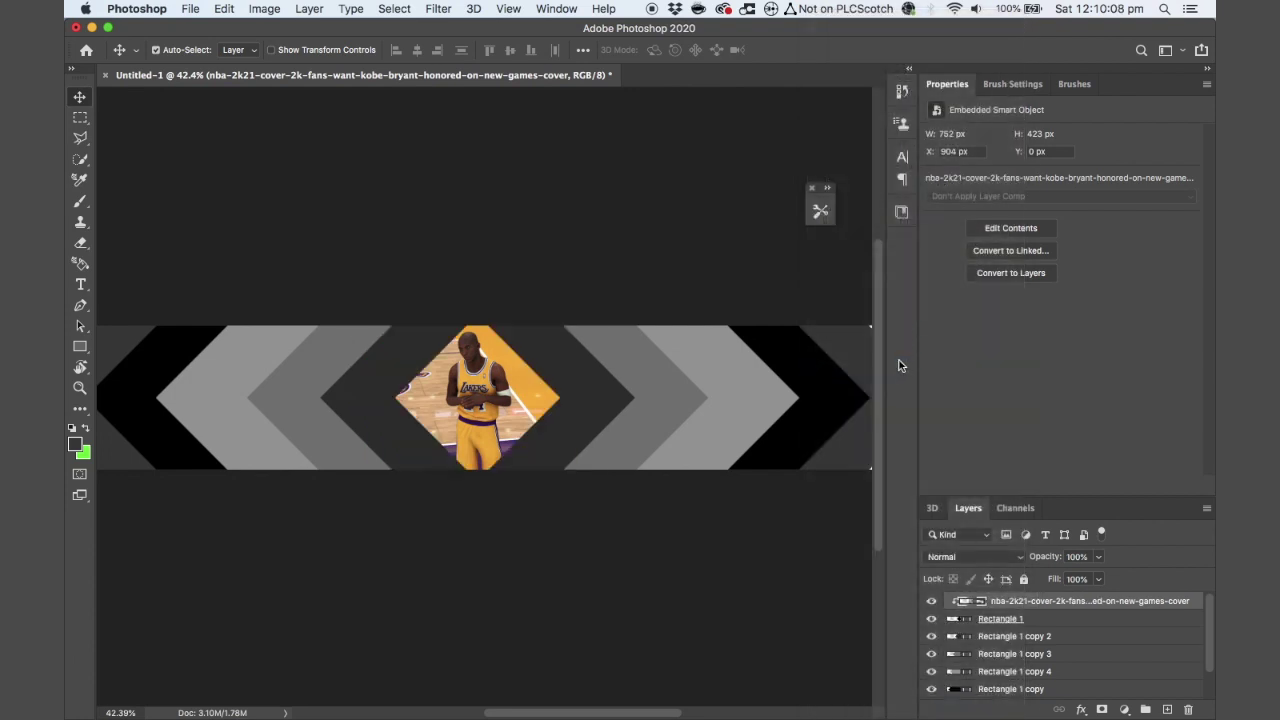
Rescale and reposition the clipped court photo so the player sits within the central diamond
{"action": "key", "text": "super+t"}
{"action": "left_click_drag", "start_coordinate": [604, 469], "coordinate": [600, 466]}
{"action": "left_click_drag", "start_coordinate": [524, 408], "coordinate": [514, 397]}
{"action": "left_click_drag", "start_coordinate": [601, 328], "coordinate": [612, 323]}
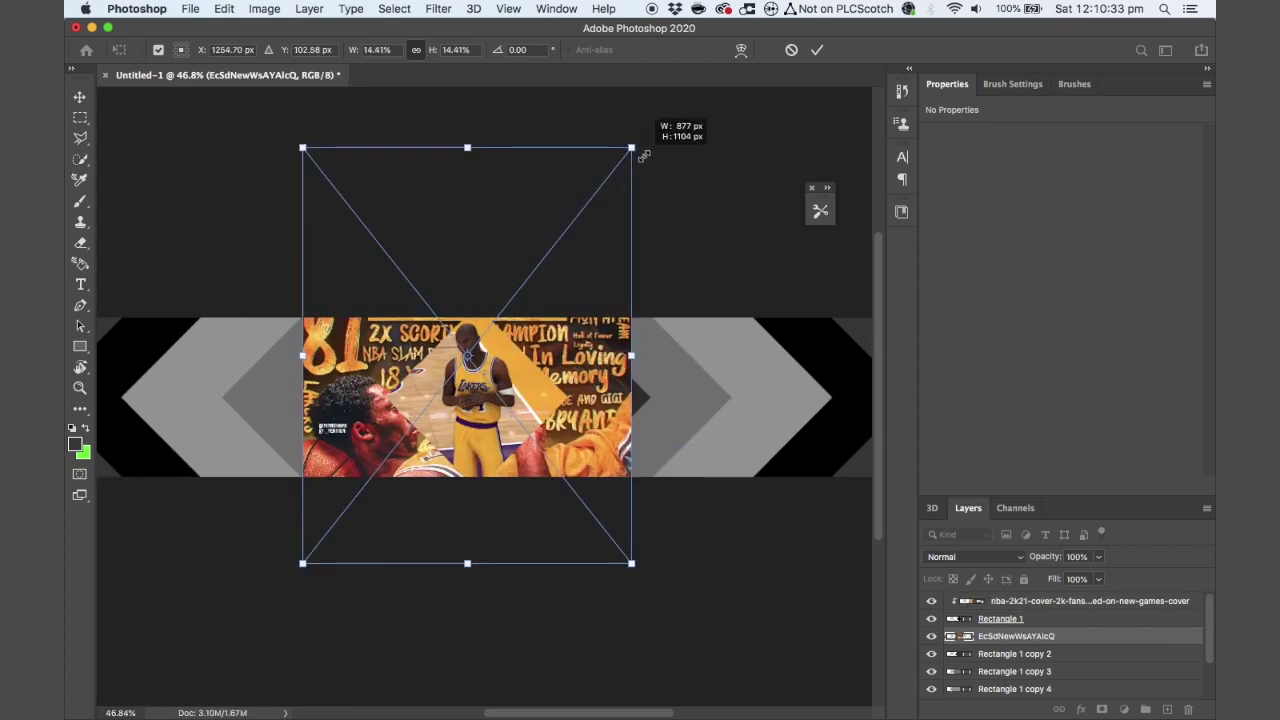
Enlarge the placed Mamba Edition cover image to 929 by 1170 px and clip it to the dark grey diamond beneath it
{"action": "left_click_drag", "start_coordinate": [643, 149], "coordinate": [668, 123]}
{"action": "key", "text": "Return"}
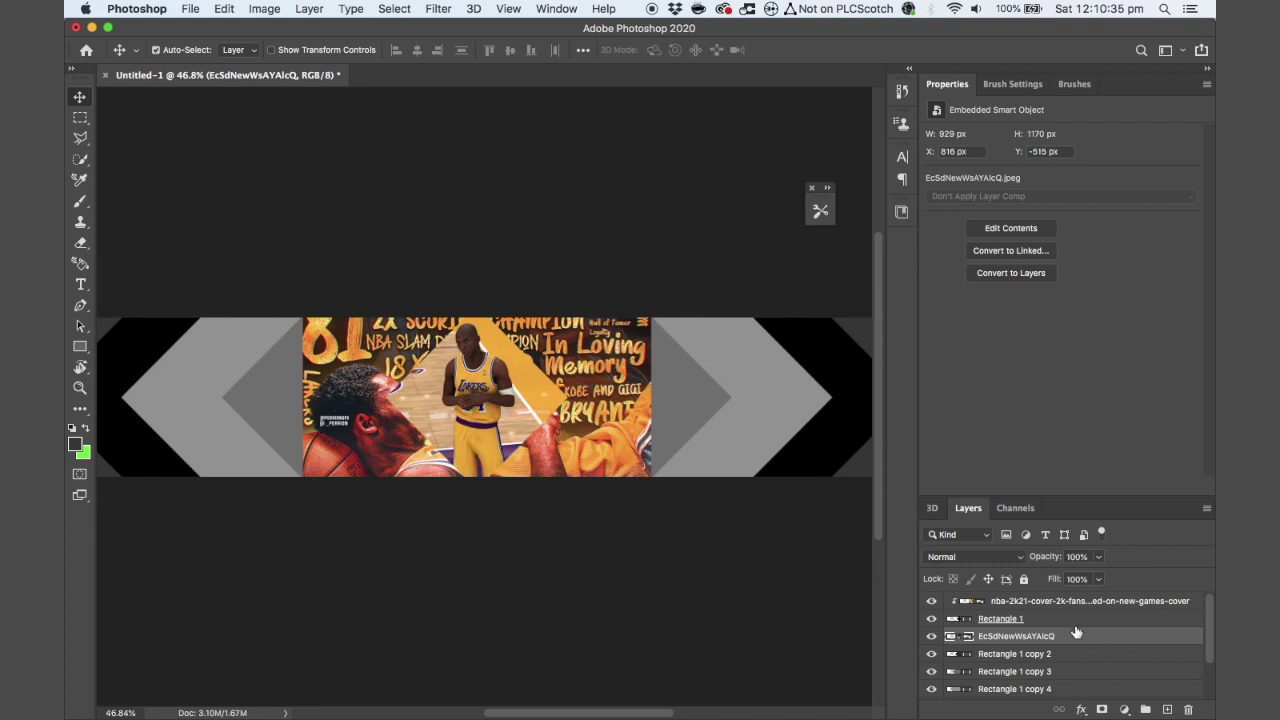
{"action": "right_click", "coordinate": [1022, 646]}
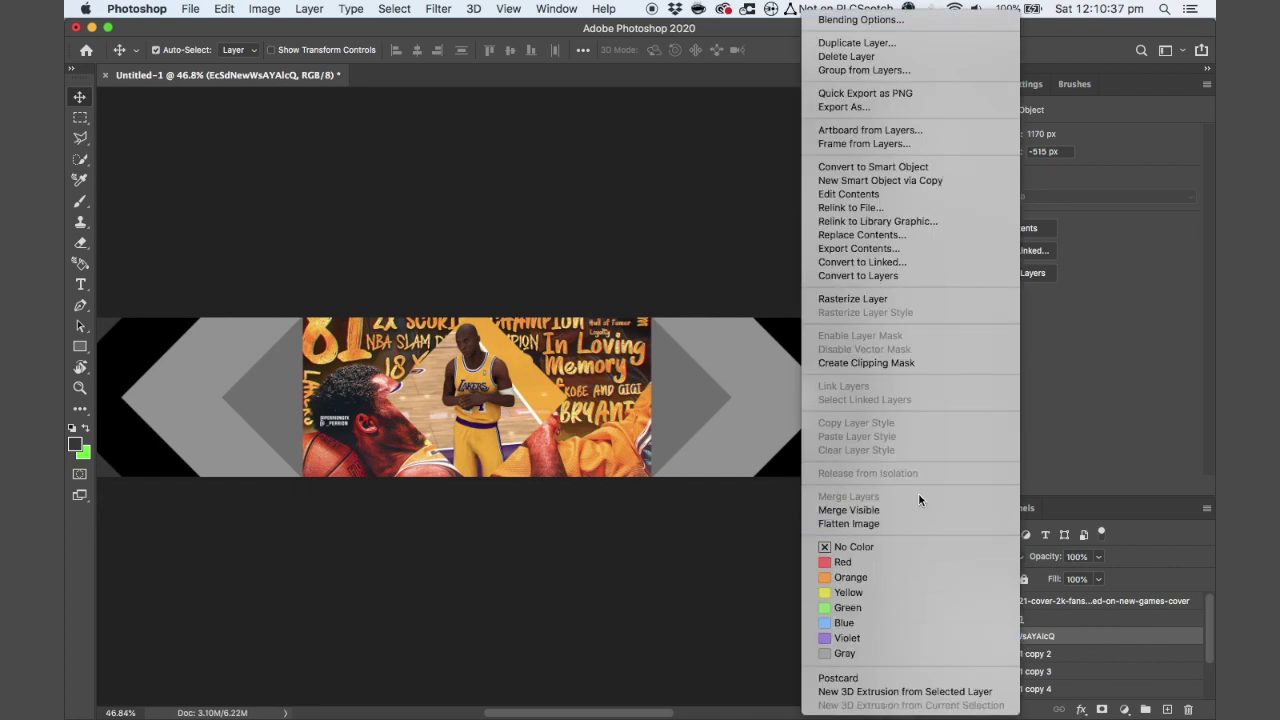
{"action": "left_click", "coordinate": [896, 363]}
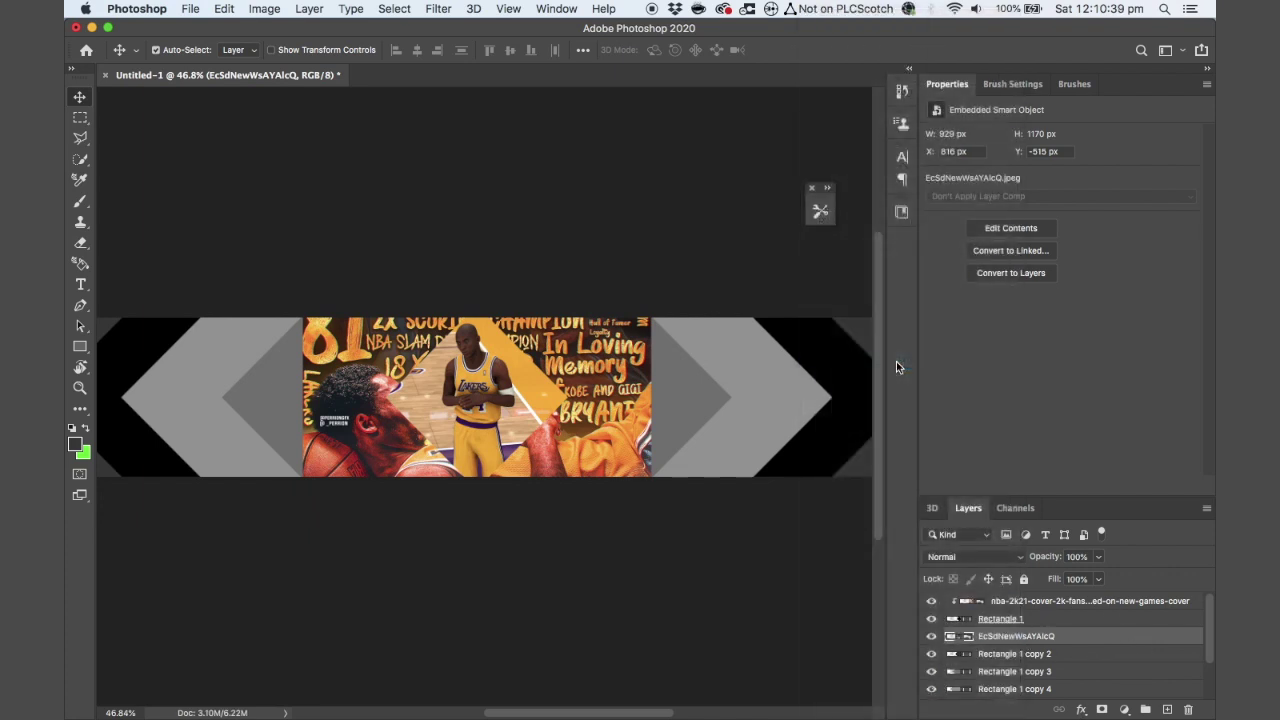
Clip the EcSdNewWsAYAlcQ cover image to the Rectangle 1 copy 2 diamond and enlarge that diamond slightly
{"action": "left_click_drag", "start_coordinate": [599, 412], "coordinate": [651, 408]}
{"action": "left_click", "coordinate": [1000, 654]}
{"action": "key", "text": "ctrl+t"}
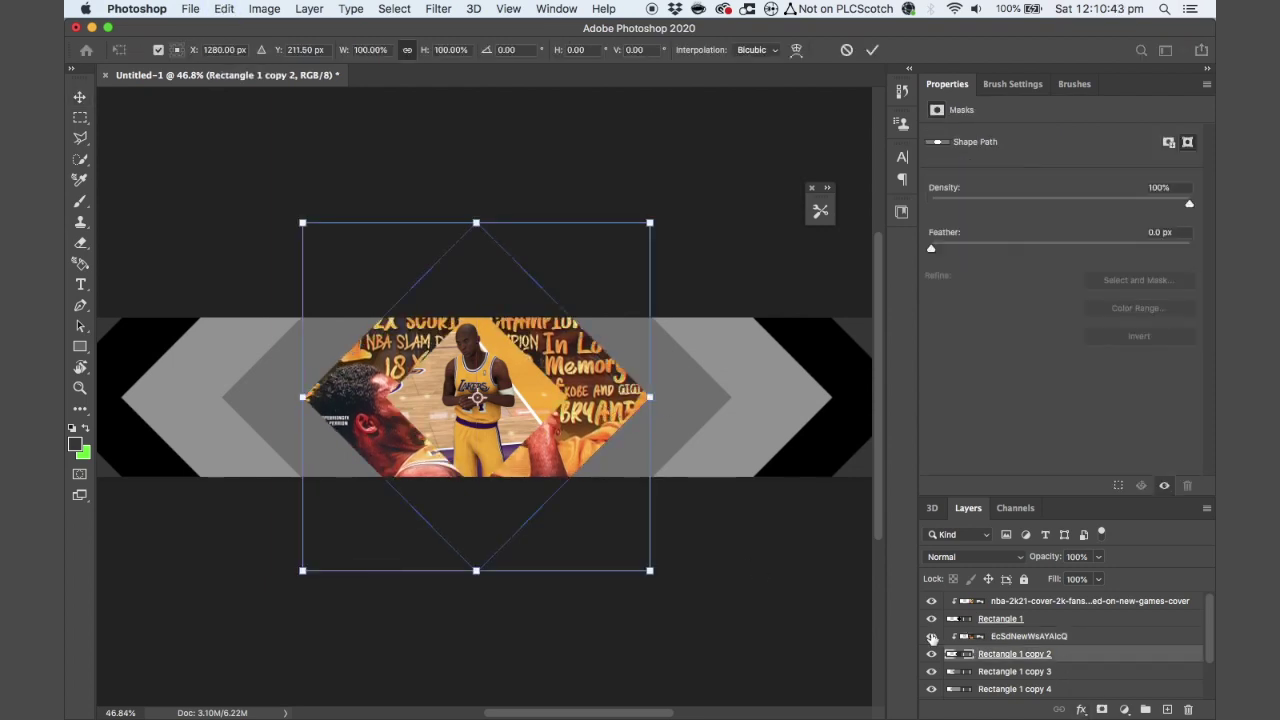
{"action": "mouse_move", "coordinate": [653, 571]}
{"action": "left_mouse_down"}
{"action": "mouse_move", "coordinate": [705, 619]}
{"action": "mouse_move", "coordinate": [655, 590]}
{"action": "left_mouse_up"}
{"action": "key", "text": "Return"}
{"action": "scroll", "coordinate": [652, 594], "scroll_direction": "up", "scroll_amount": 2}
{"action": "scroll", "coordinate": [652, 594], "scroll_direction": "down", "scroll_amount": 3}
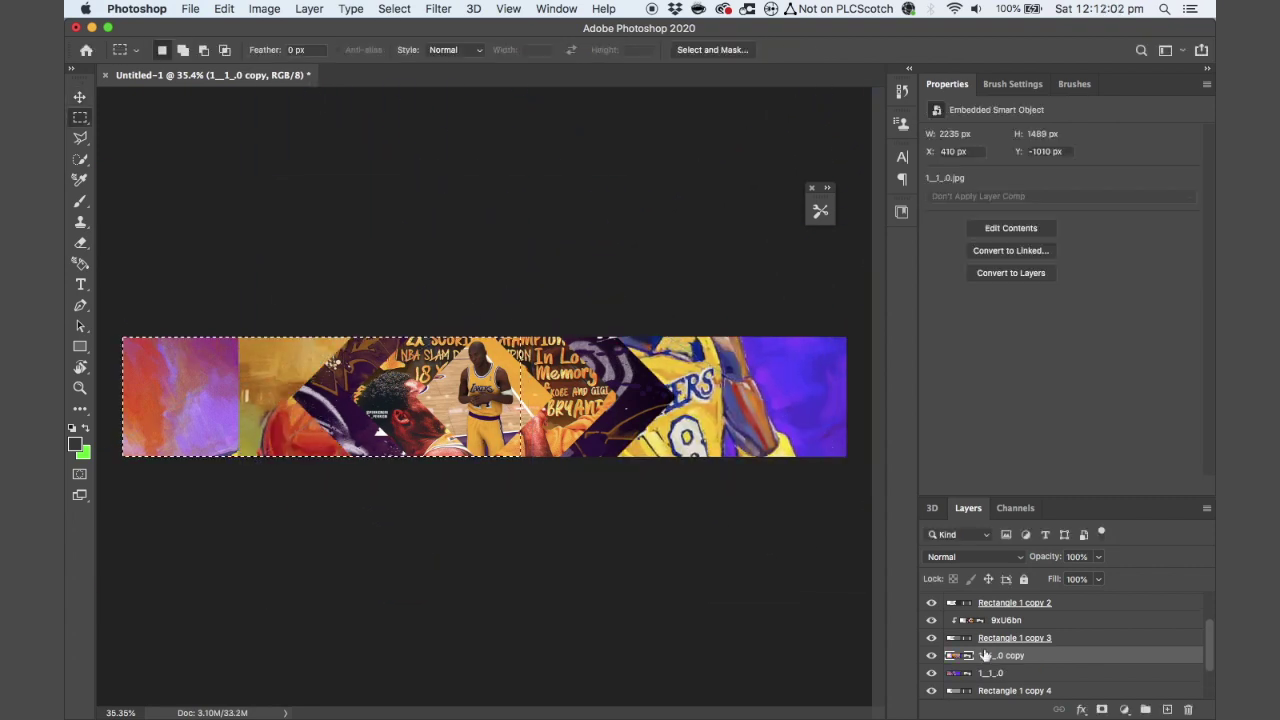
Rasterize the 1__1_.0 copy layer and clip both 1__1_.0 painting layers to the Rectangle 1 copy 4 diamond
{"action": "right_click", "coordinate": [990, 655]}
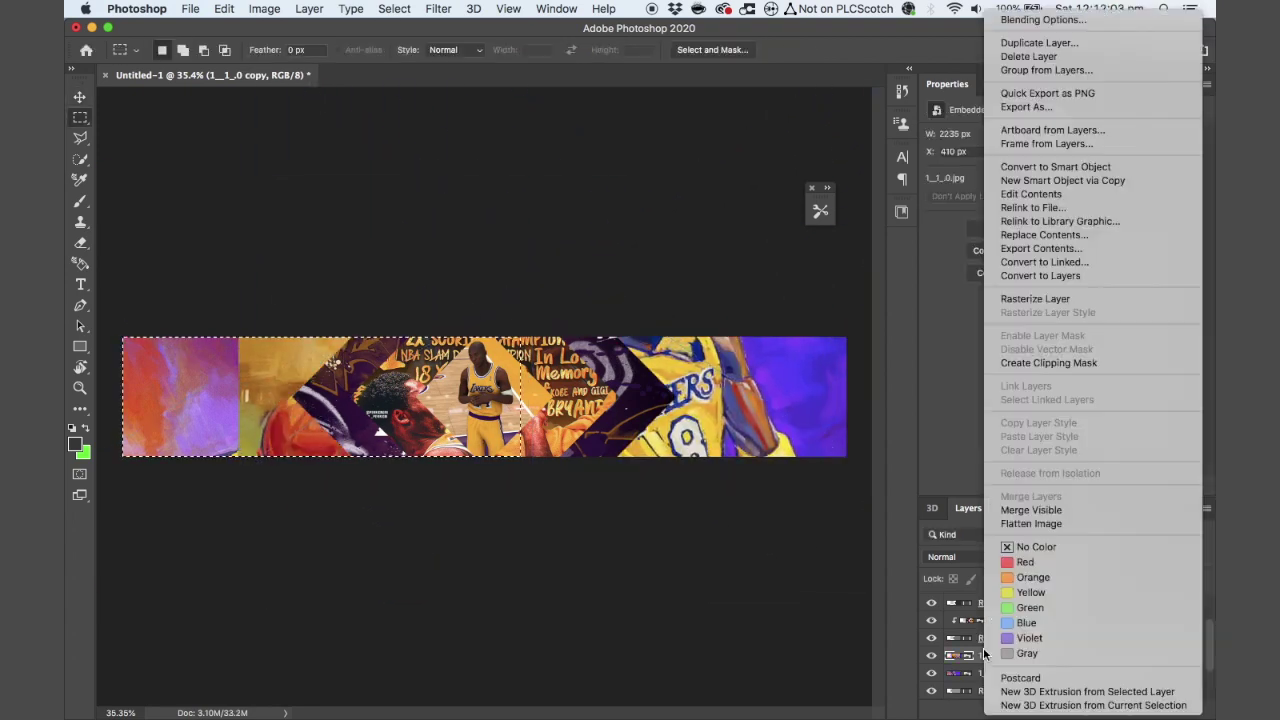
{"action": "left_click", "coordinate": [1023, 299]}
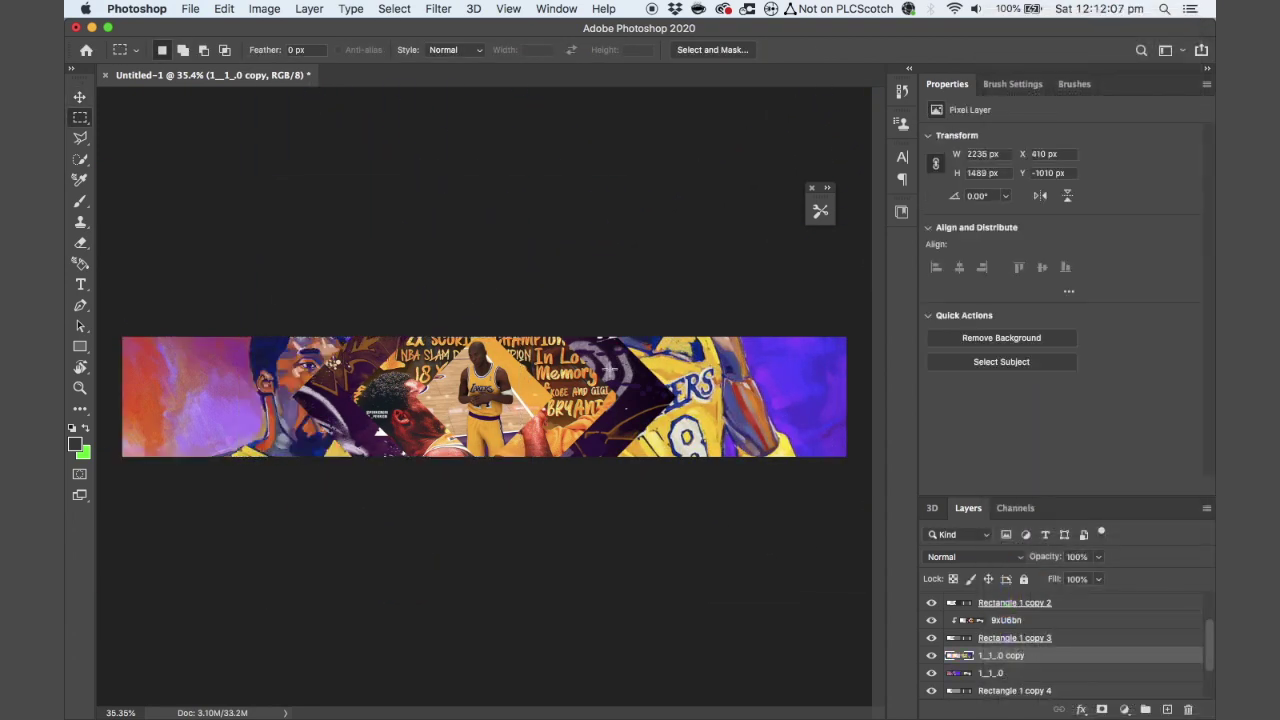
{"action": "left_click", "coordinate": [990, 673]}
{"action": "right_click", "coordinate": [990, 673]}
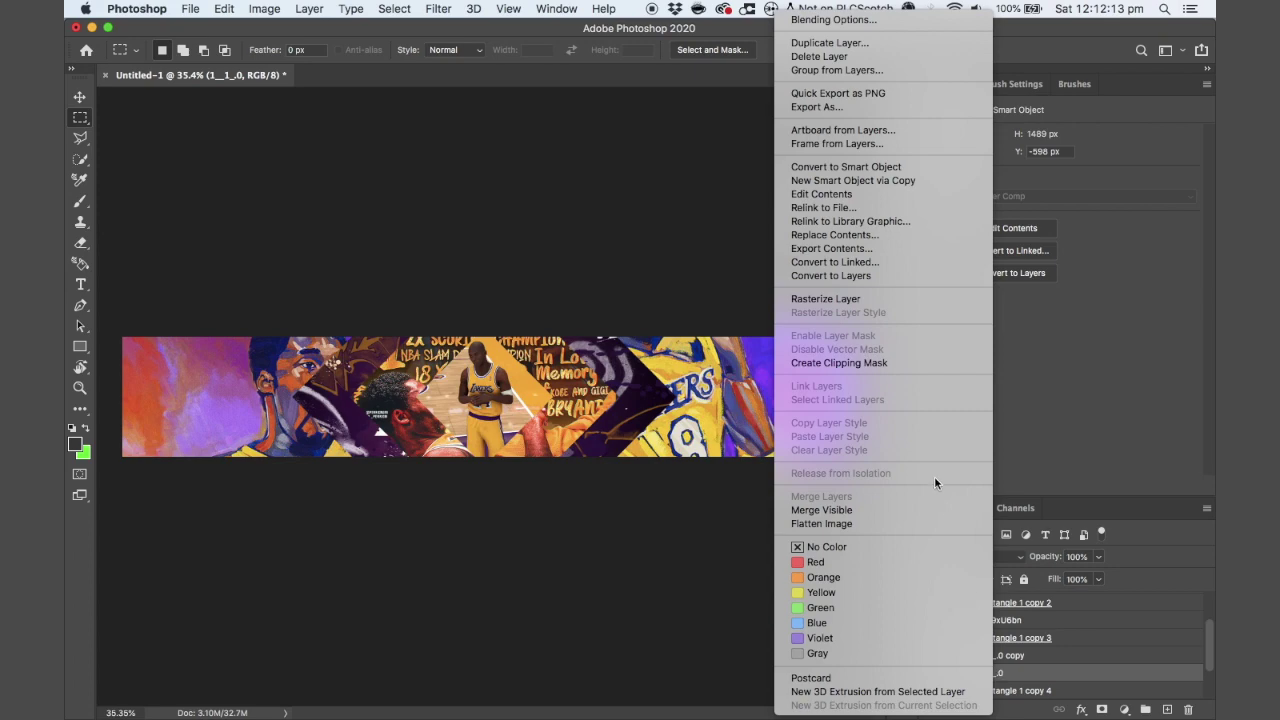
{"action": "left_click", "coordinate": [877, 361]}
{"action": "left_click", "coordinate": [1000, 655]}
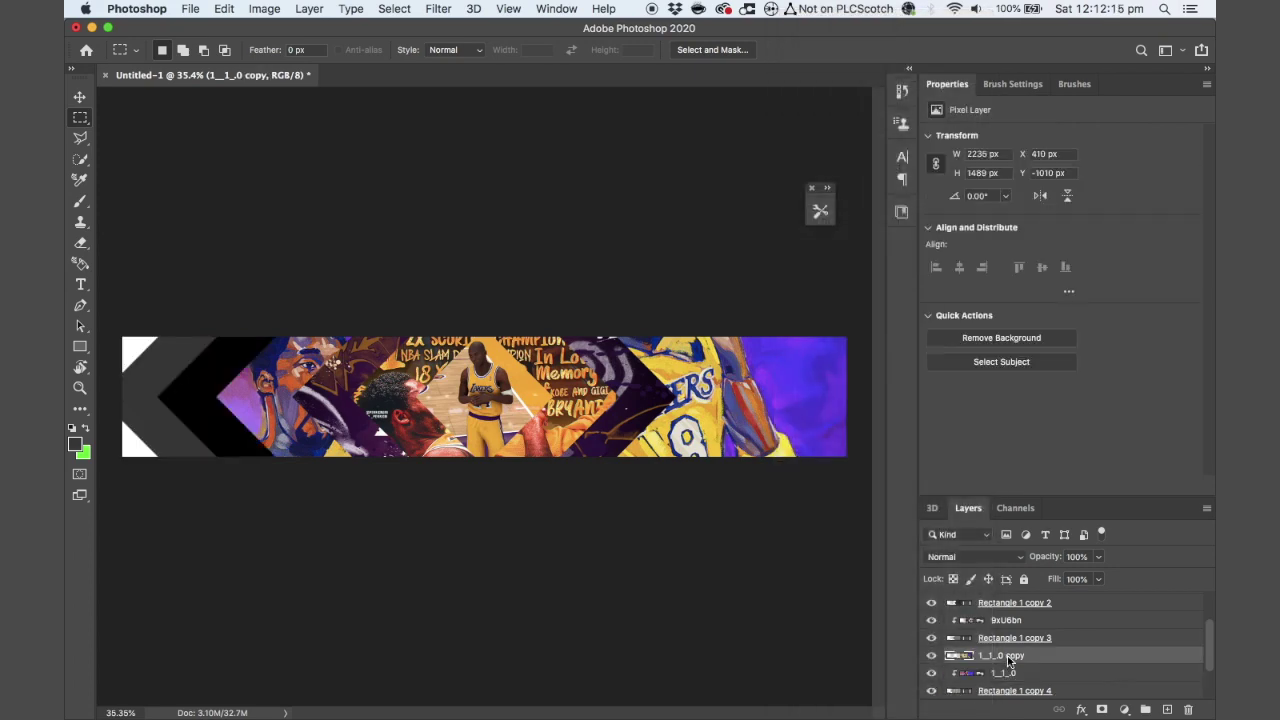
{"action": "right_click", "coordinate": [1000, 655]}
{"action": "left_click", "coordinate": [852, 326]}
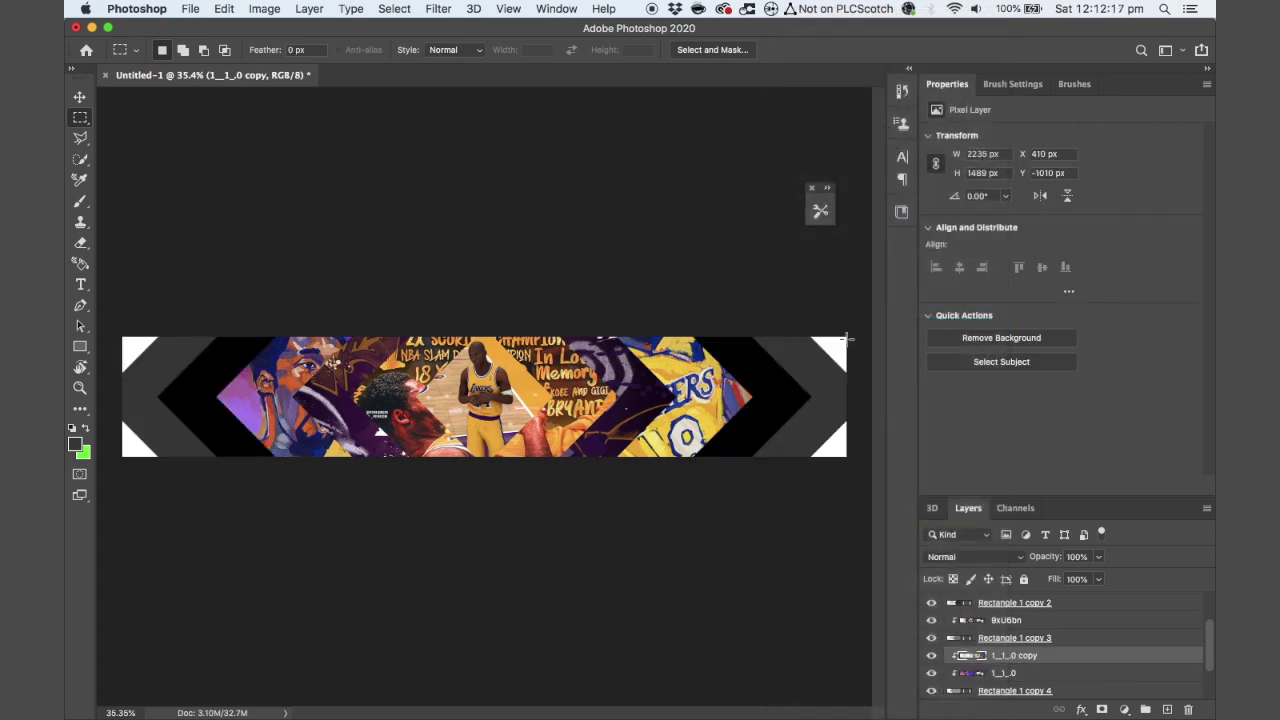
Reposition the clipped 1__1_.0 paintings so the face fills the diamond's left part and the Lakers jersey its right part
{"action": "key", "text": "v"}
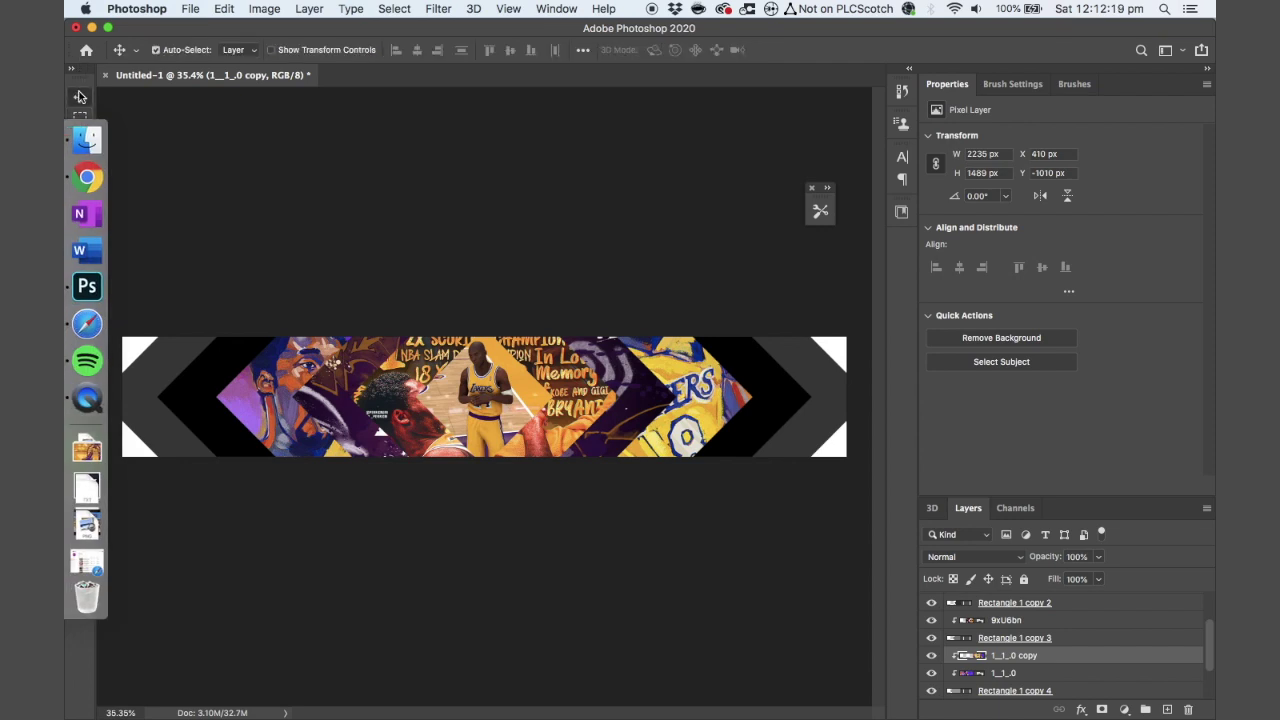
{"action": "left_click_drag", "start_coordinate": [294, 420], "coordinate": [264, 420]}
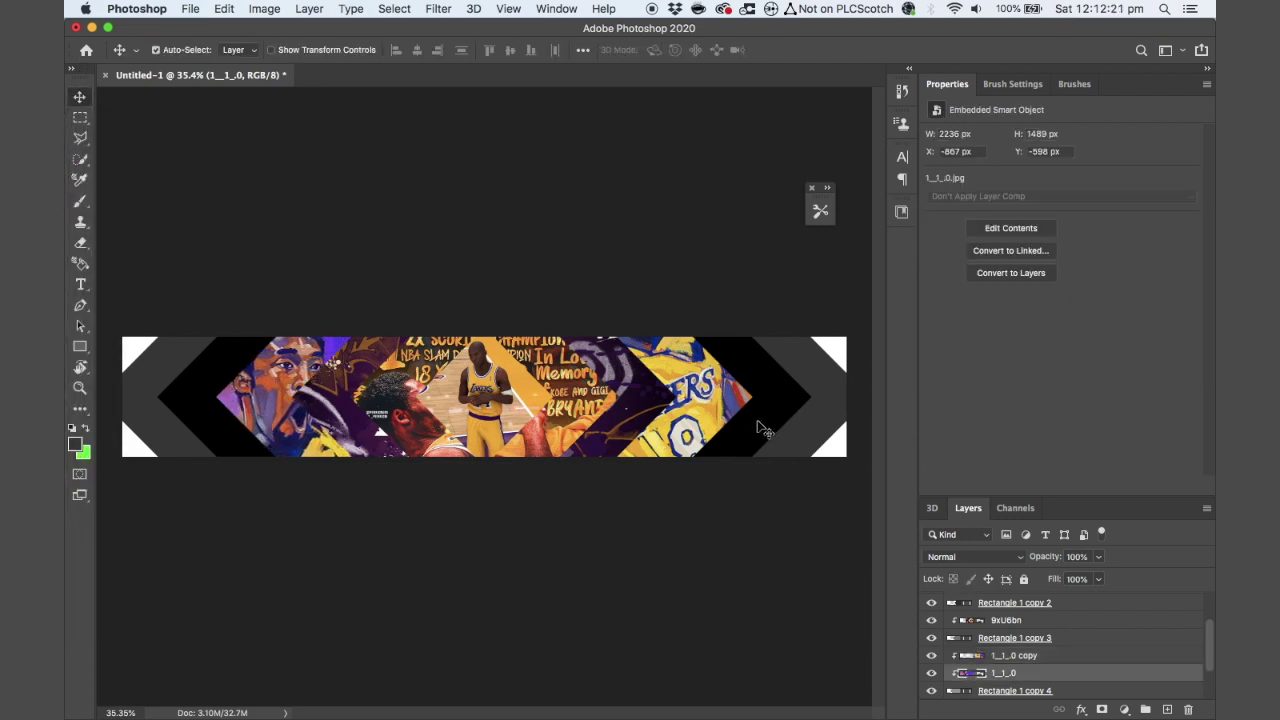
{"action": "left_click_drag", "start_coordinate": [707, 420], "coordinate": [725, 410]}
{"action": "left_click_drag", "start_coordinate": [300, 420], "coordinate": [531, 540]}
{"action": "key", "text": "m"}
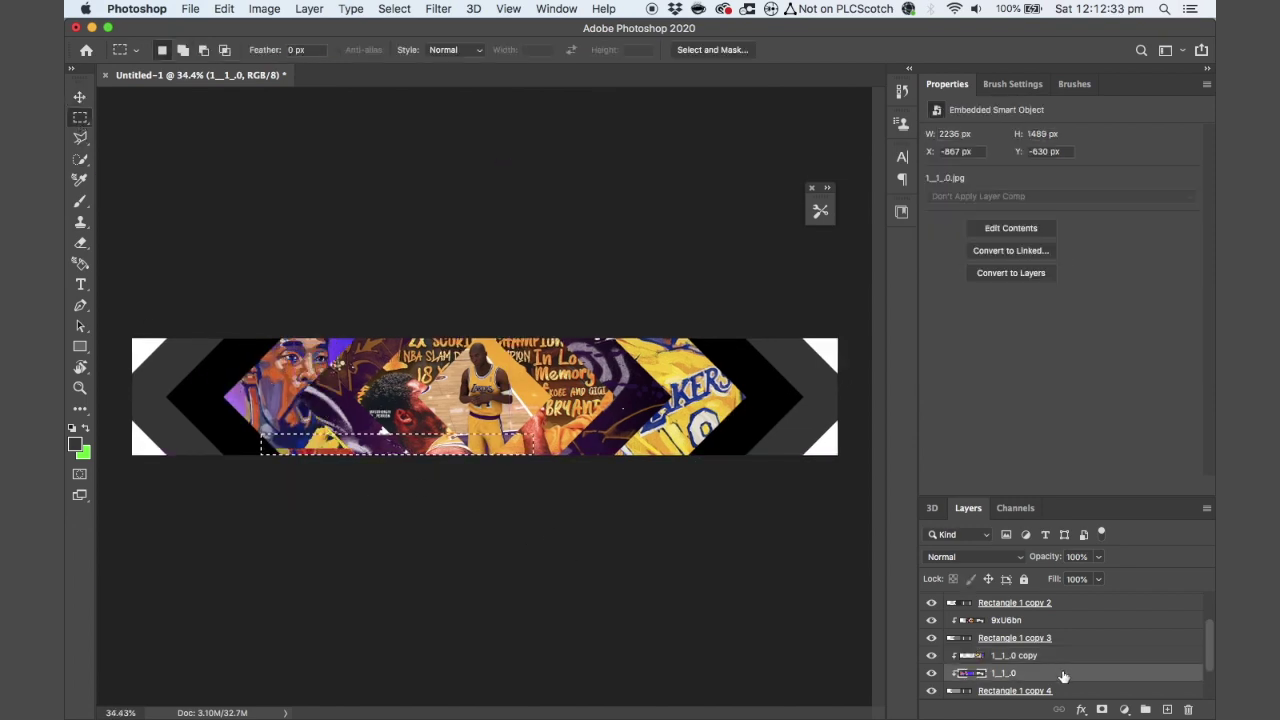
{"action": "left_click", "coordinate": [1036, 659]}
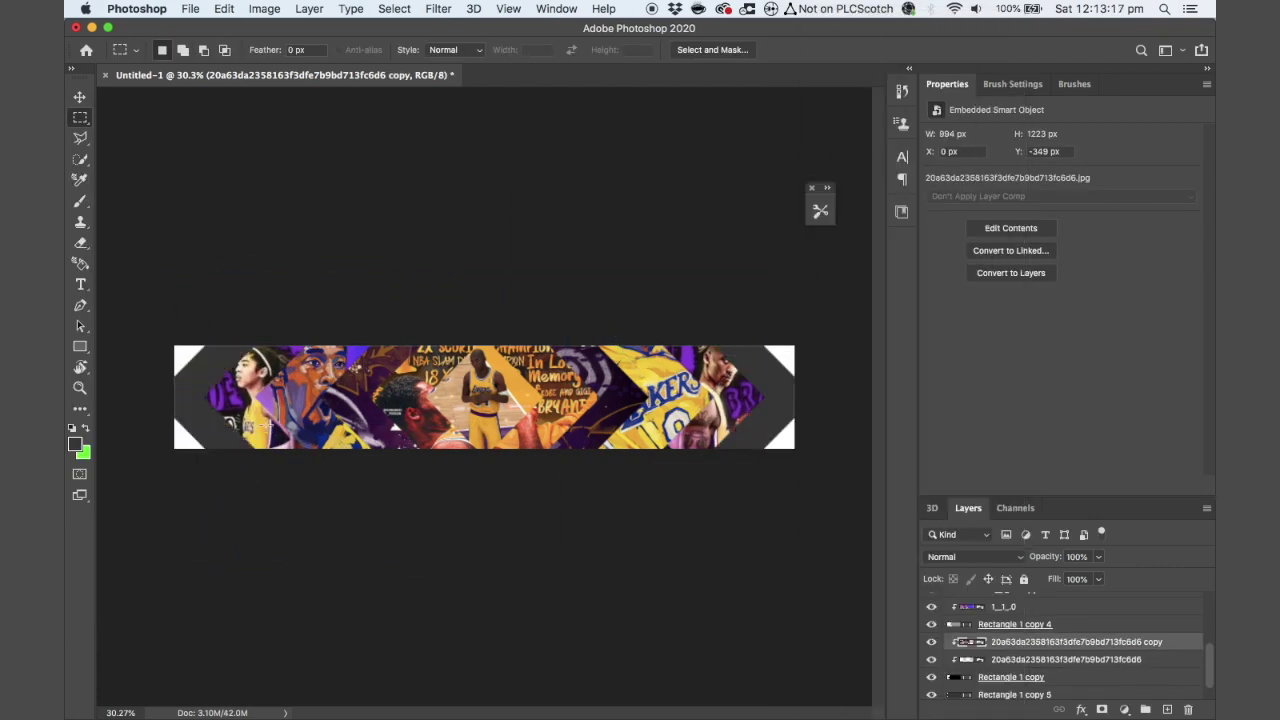
Place EcSdNewWsAYAlcQ.jpeg from Downloads just above the Background layer, and duplicate it so both outer ends of the banner are filled
{"action": "left_click", "coordinate": [88, 451]}
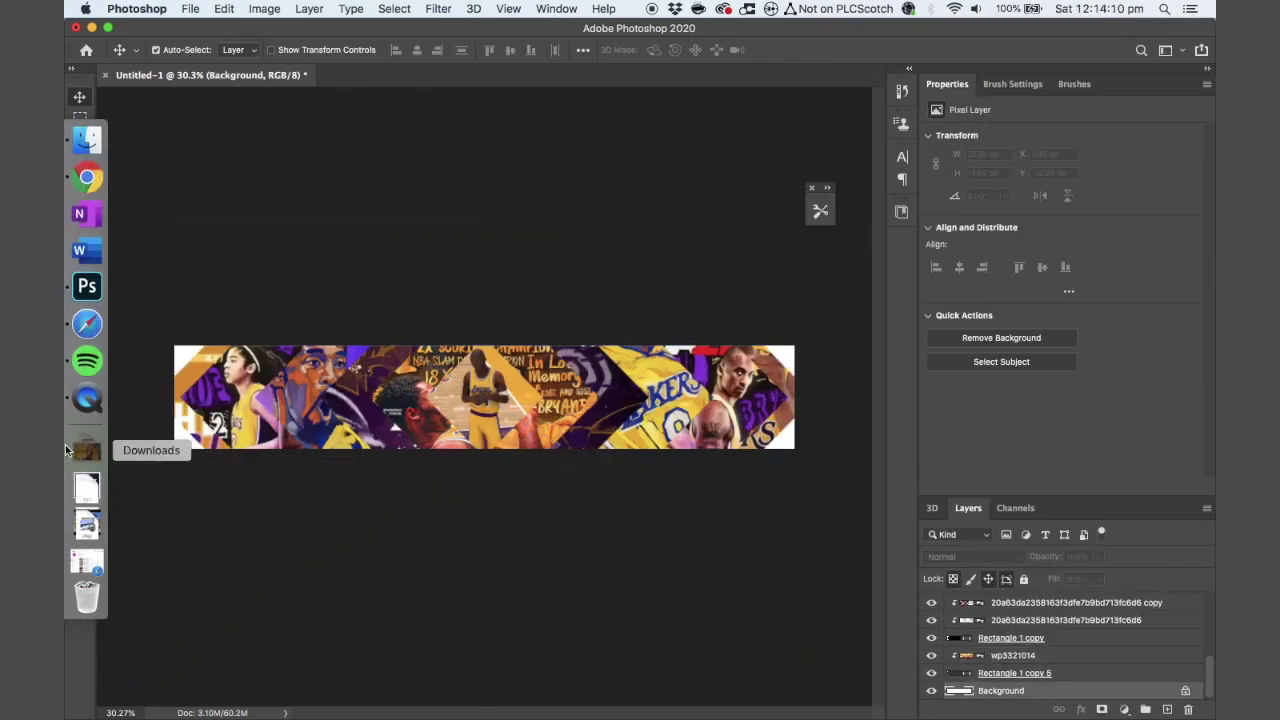
{"action": "left_click", "coordinate": [87, 451]}
{"action": "left_click_drag", "start_coordinate": [495, 210], "coordinate": [245, 385]}
{"action": "left_click_drag", "start_coordinate": [520, 397], "coordinate": [770, 437]}
{"action": "key", "text": "Return"}
{"action": "key", "text": "ctrl+j"}
{"action": "key", "text": "ctrl+t"}
{"action": "key", "text": "Return"}
{"action": "scroll", "coordinate": [770, 437], "scroll_direction": "down", "scroll_amount": 2}
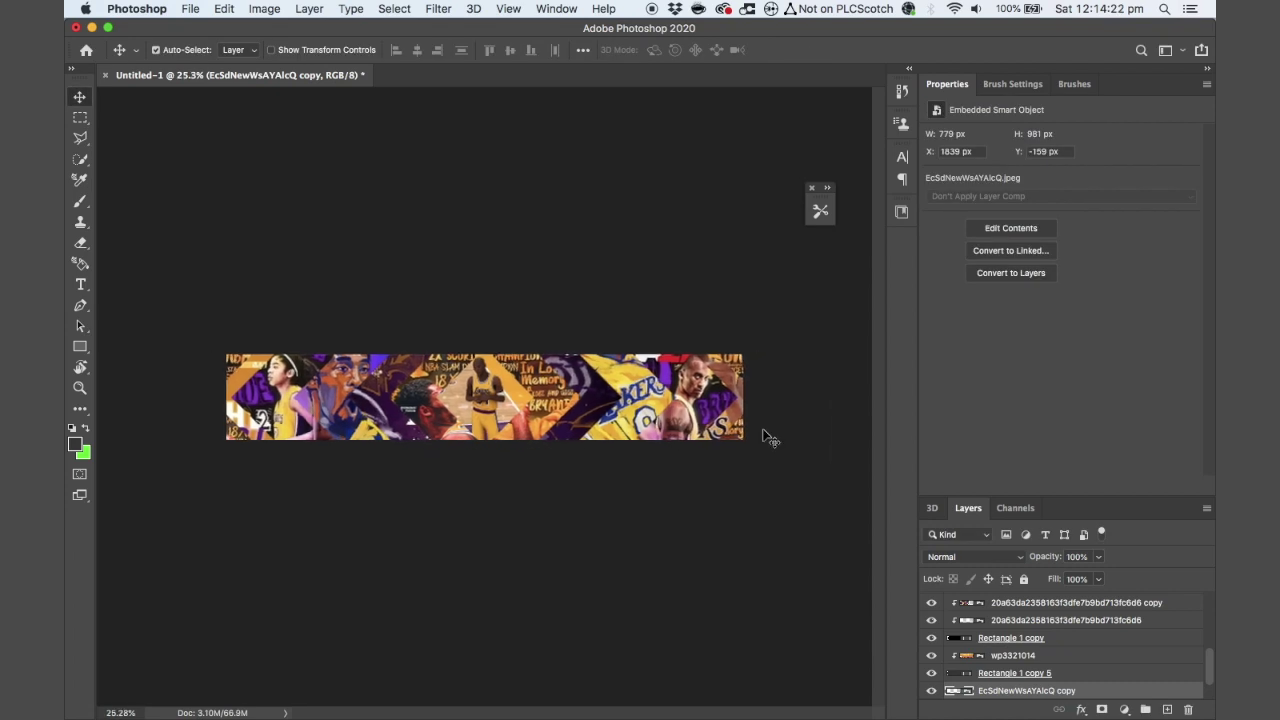
Add a Color Balance adjustment above all layers with midtones at Cyan-Red -25, Magenta-Green -22 and Yellow-Blue -32
{"action": "scroll", "coordinate": [770, 437], "scroll_direction": "up", "scroll_amount": 5}
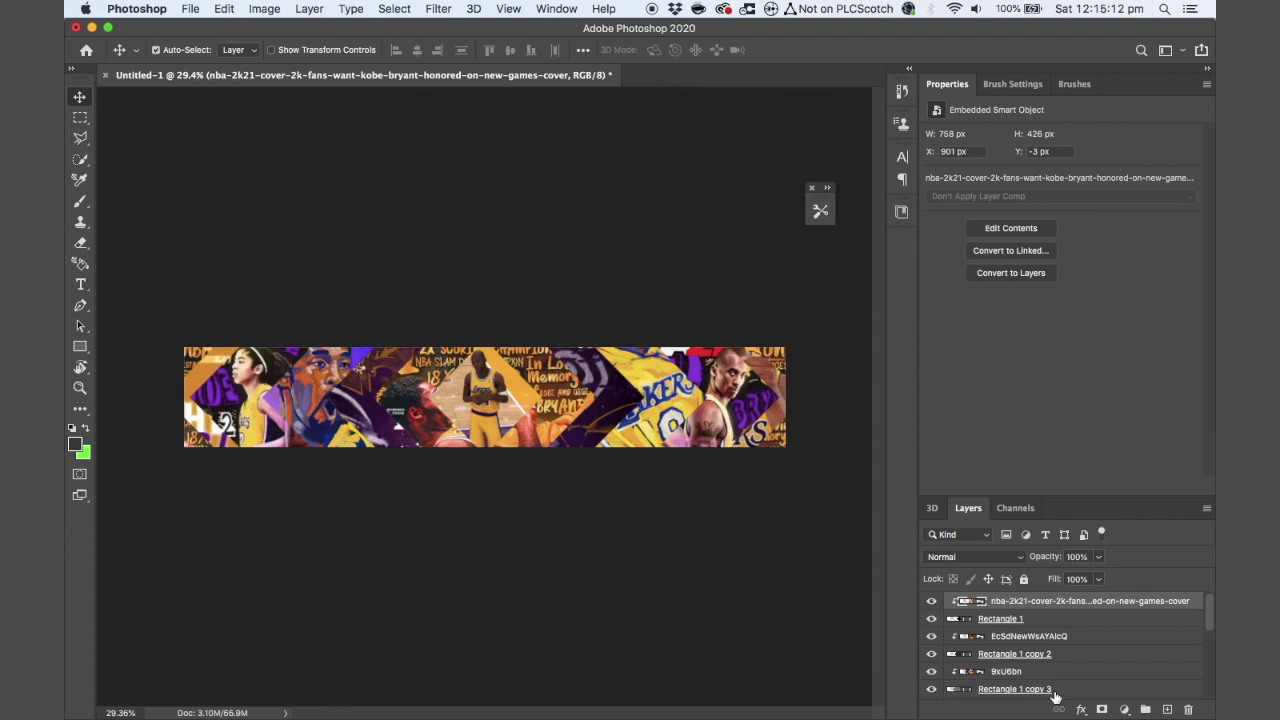
{"action": "left_click", "coordinate": [1124, 709]}
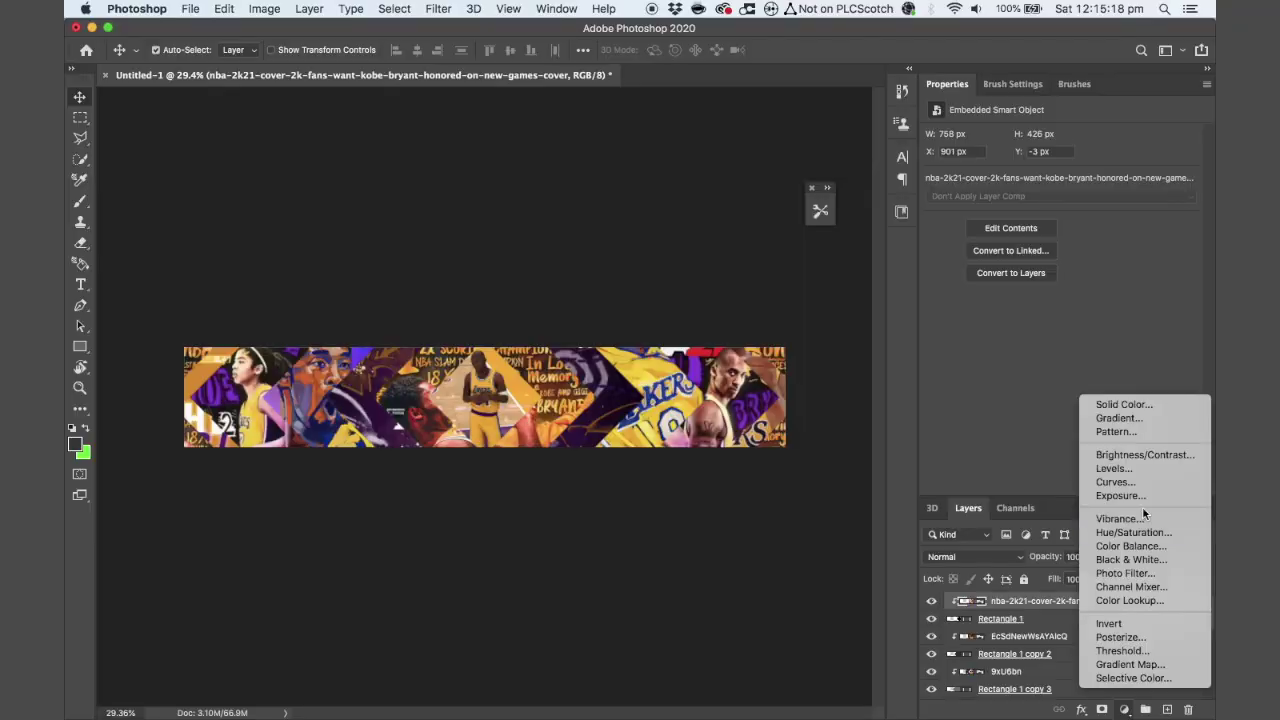
{"action": "left_click", "coordinate": [1143, 548]}
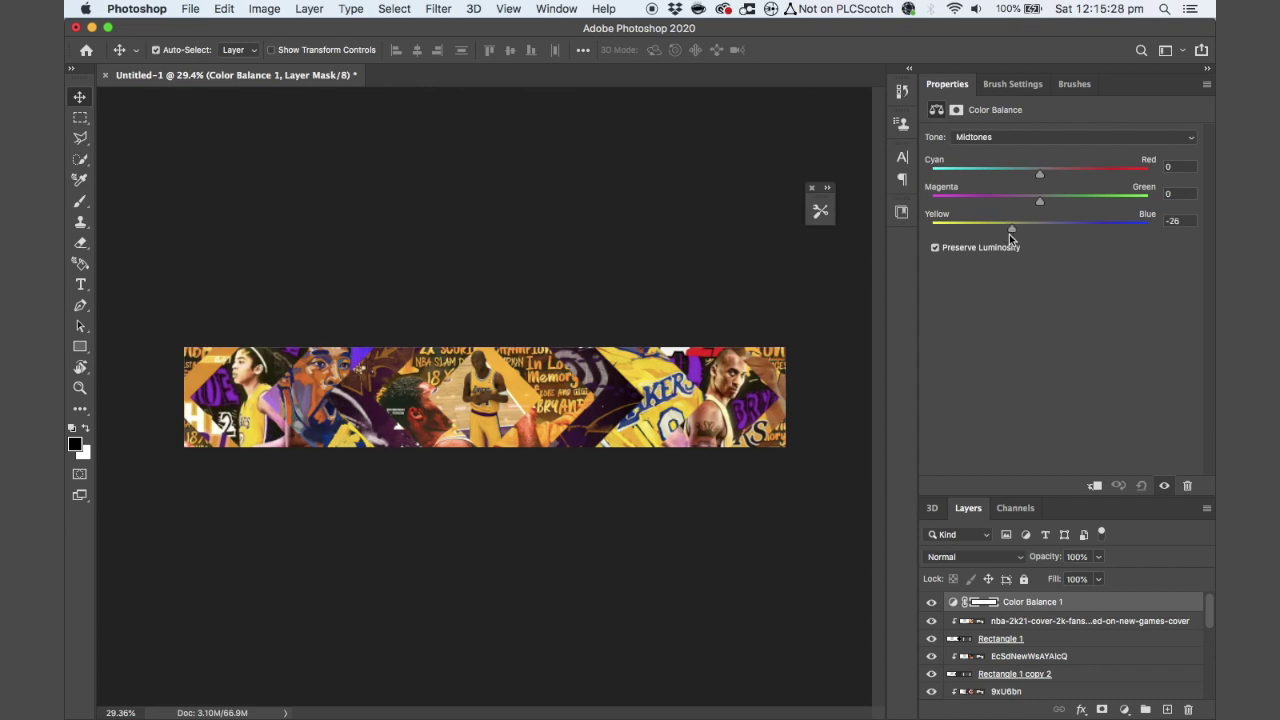
{"action": "left_click_drag", "start_coordinate": [1034, 201], "coordinate": [1008, 205]}
{"action": "left_click", "coordinate": [1013, 176]}
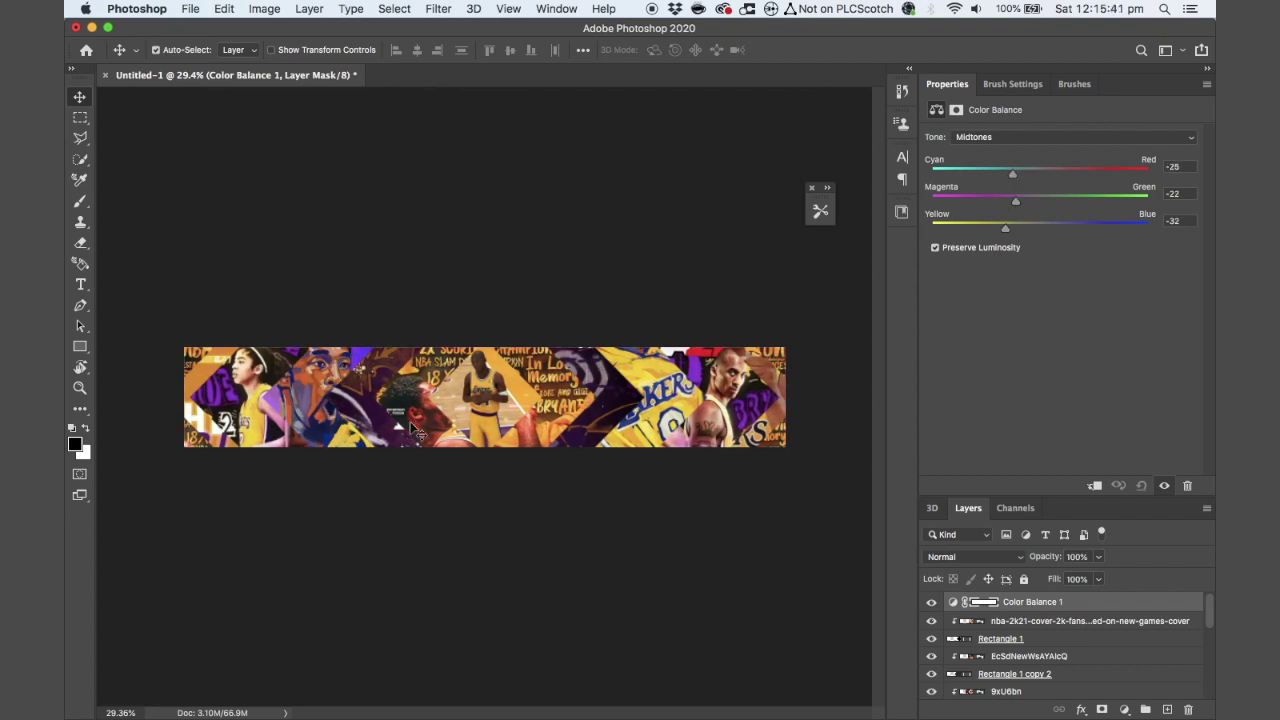
Compare the banner with and without the Color Balance adjustment by toggling its layer visibility
{"action": "left_click", "coordinate": [1018, 620]}
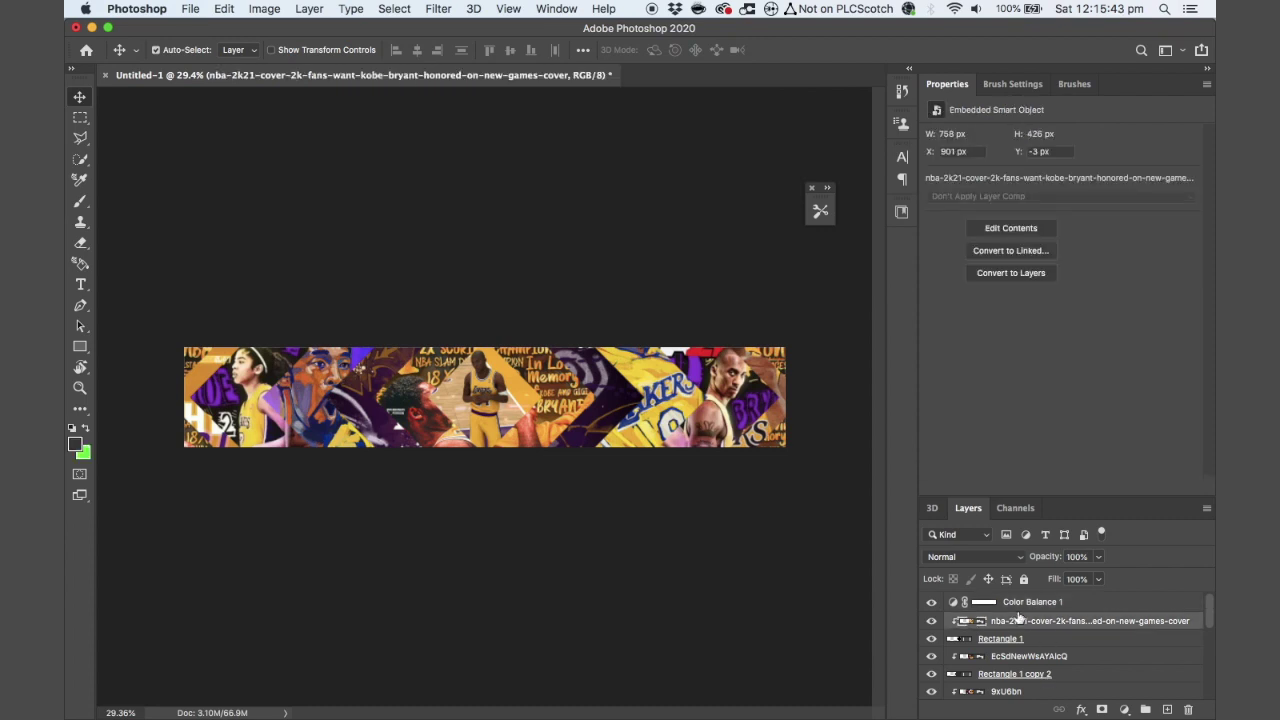
{"action": "left_click", "coordinate": [1034, 603]}
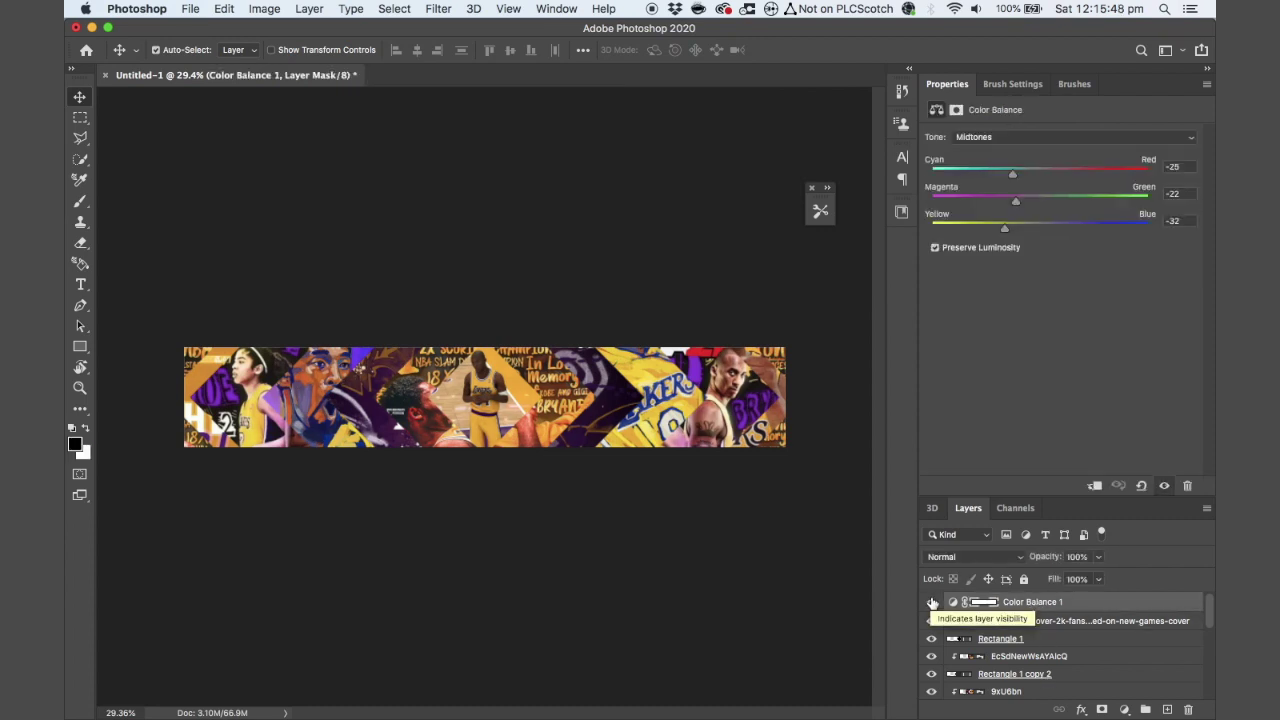
{"action": "left_click", "coordinate": [932, 602]}
{"action": "left_click", "coordinate": [932, 602]}
{"action": "left_click", "coordinate": [932, 602]}
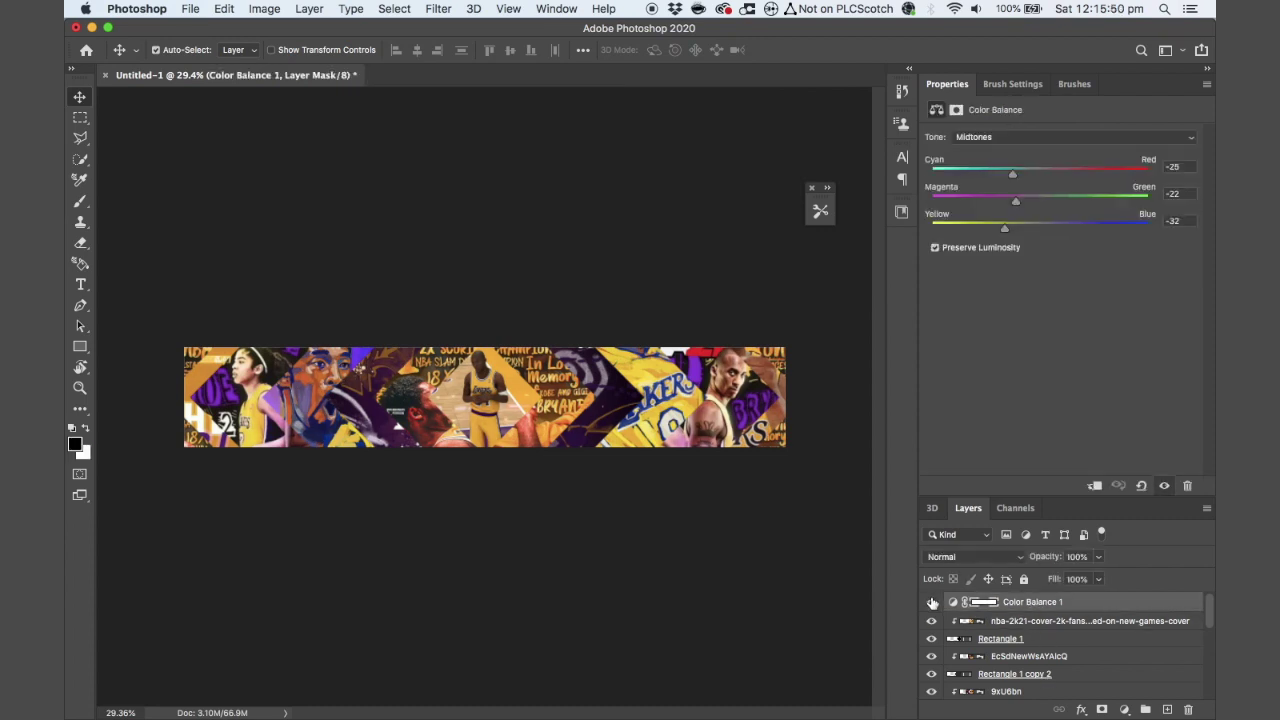
Add a Vibrance adjustment above Color Balance 1 with Vibrance -7 and Saturation +4
{"action": "left_click", "coordinate": [1030, 610]}
{"action": "left_click", "coordinate": [1124, 709]}
{"action": "left_click", "coordinate": [1143, 525]}
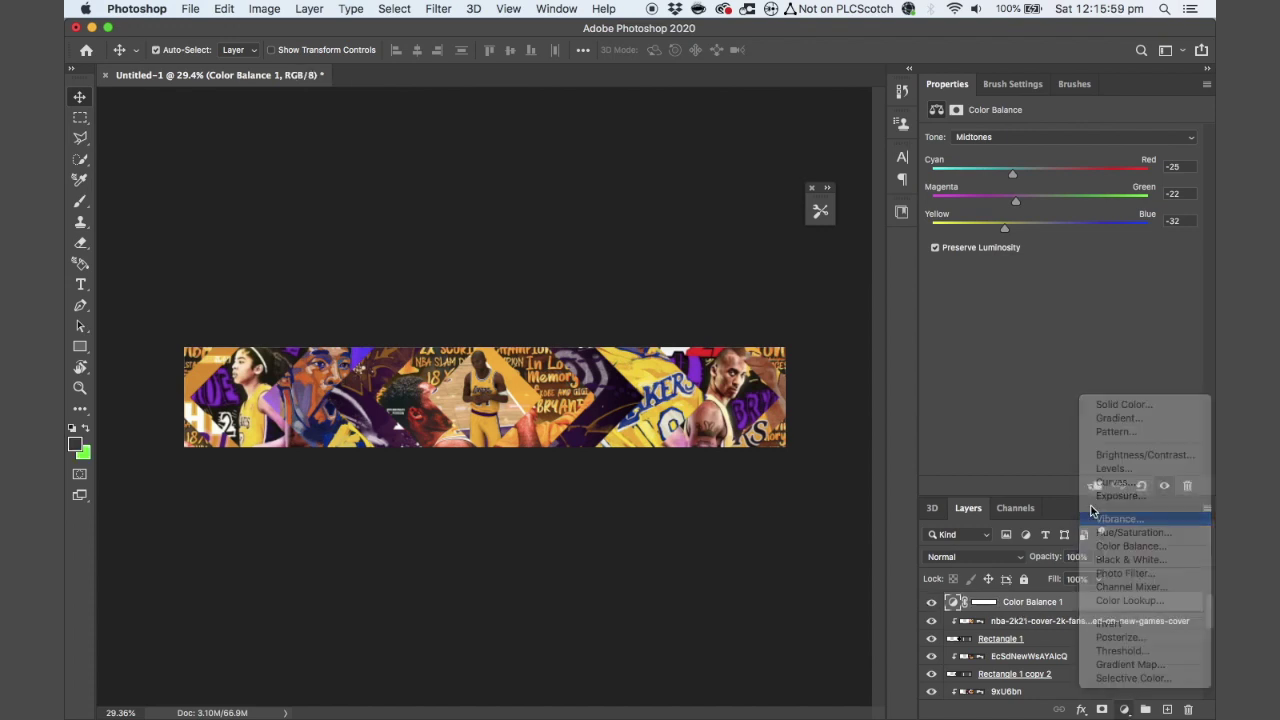
{"action": "left_click_drag", "start_coordinate": [1078, 153], "coordinate": [1044, 187]}
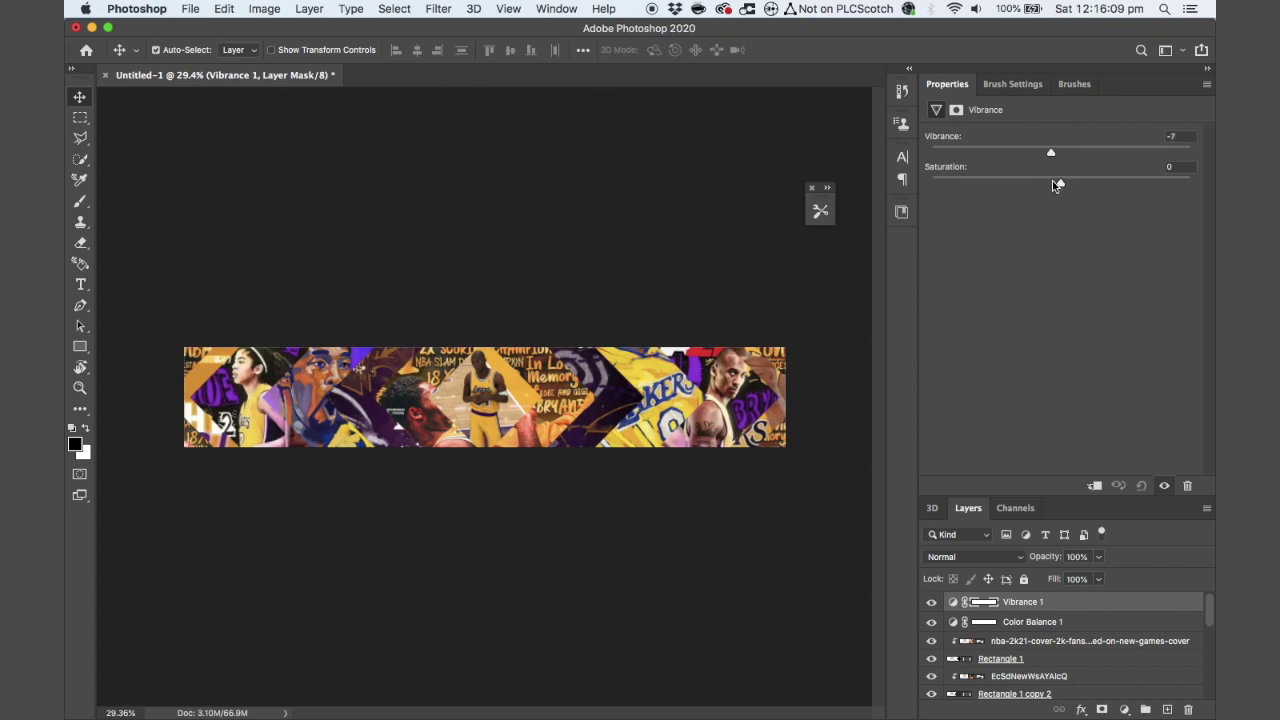
{"action": "left_click_drag", "start_coordinate": [1037, 184], "coordinate": [1100, 196]}
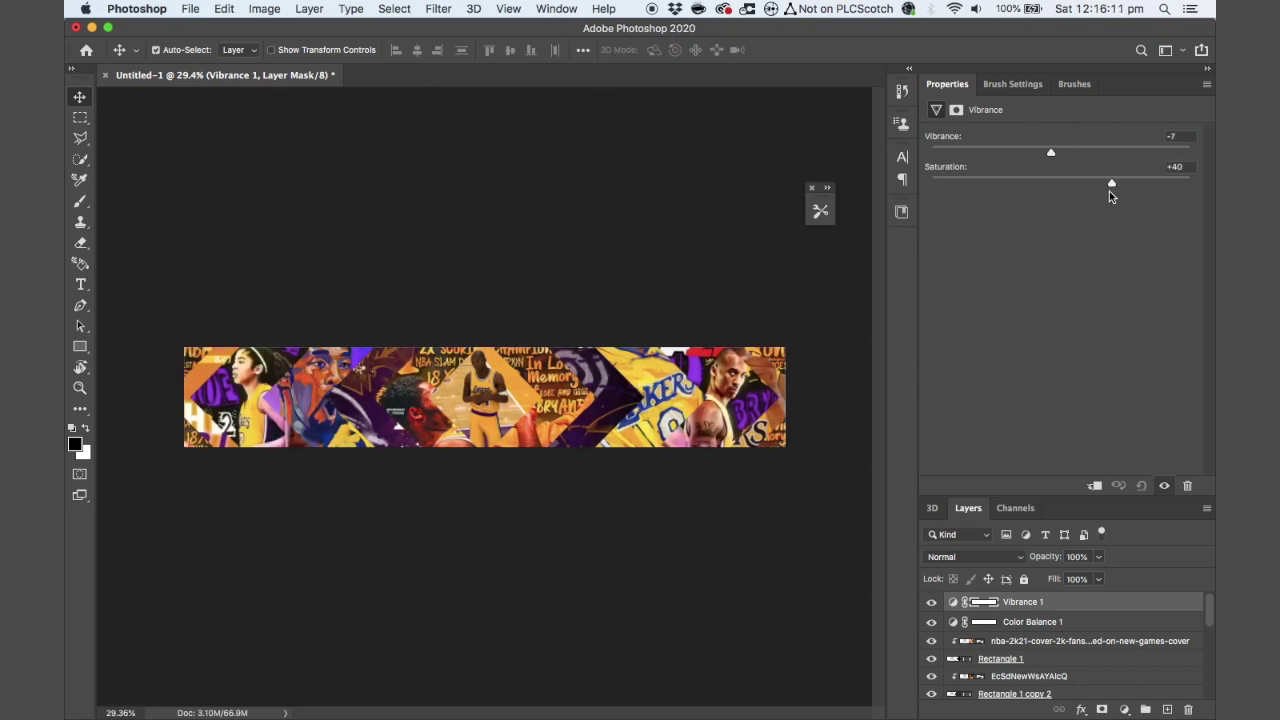
{"action": "left_click_drag", "start_coordinate": [1072, 191], "coordinate": [969, 184]}
{"action": "left_click_drag", "start_coordinate": [939, 257], "coordinate": [1066, 248]}
{"action": "mouse_move", "coordinate": [1024, 605]}
{"action": "left_mouse_down"}
{"action": "mouse_move", "coordinate": [1008, 628]}
{"action": "mouse_move", "coordinate": [1008, 602]}
{"action": "left_mouse_up"}
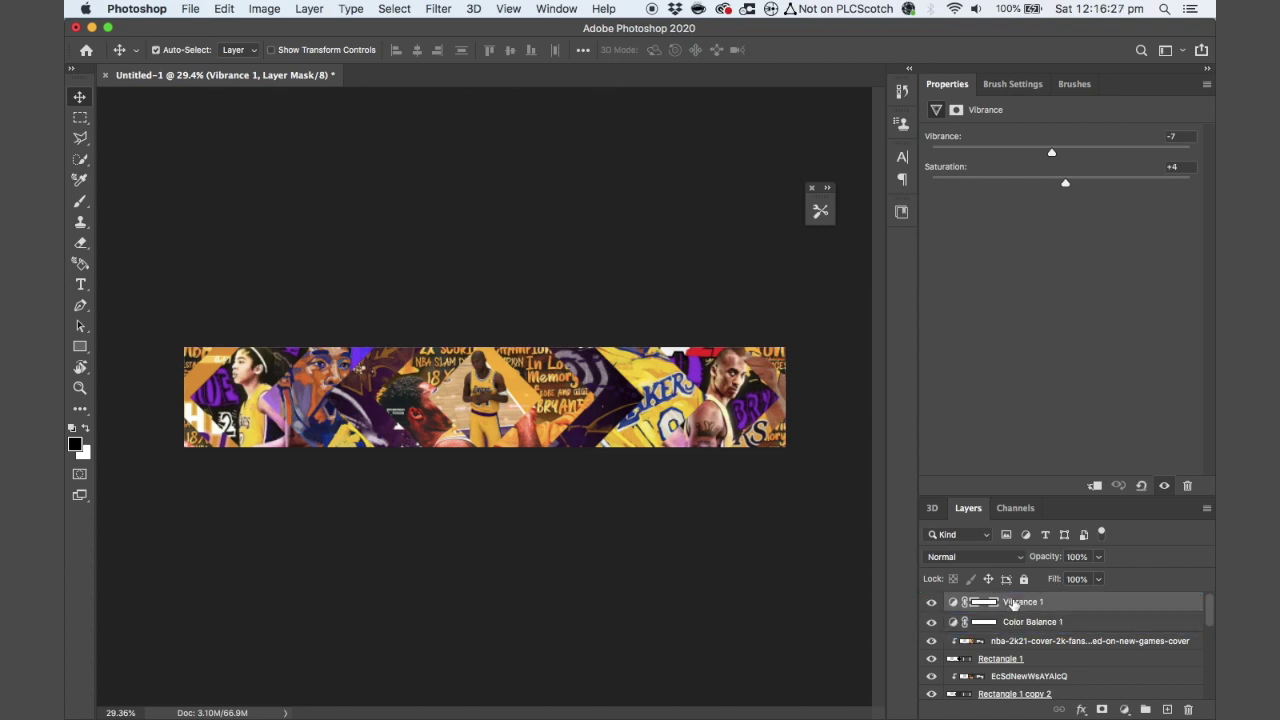
Add a Hue/Saturation adjustment on top with Hue -2, Saturation -6 and Lightness -2
{"action": "left_click", "coordinate": [1125, 710]}
{"action": "left_click", "coordinate": [1131, 531]}
{"action": "mouse_move", "coordinate": [1057, 256]}
{"action": "left_mouse_down"}
{"action": "mouse_move", "coordinate": [1043, 257]}
{"action": "mouse_move", "coordinate": [1055, 260]}
{"action": "left_mouse_up"}
{"action": "left_click_drag", "start_coordinate": [1079, 263], "coordinate": [1054, 234]}
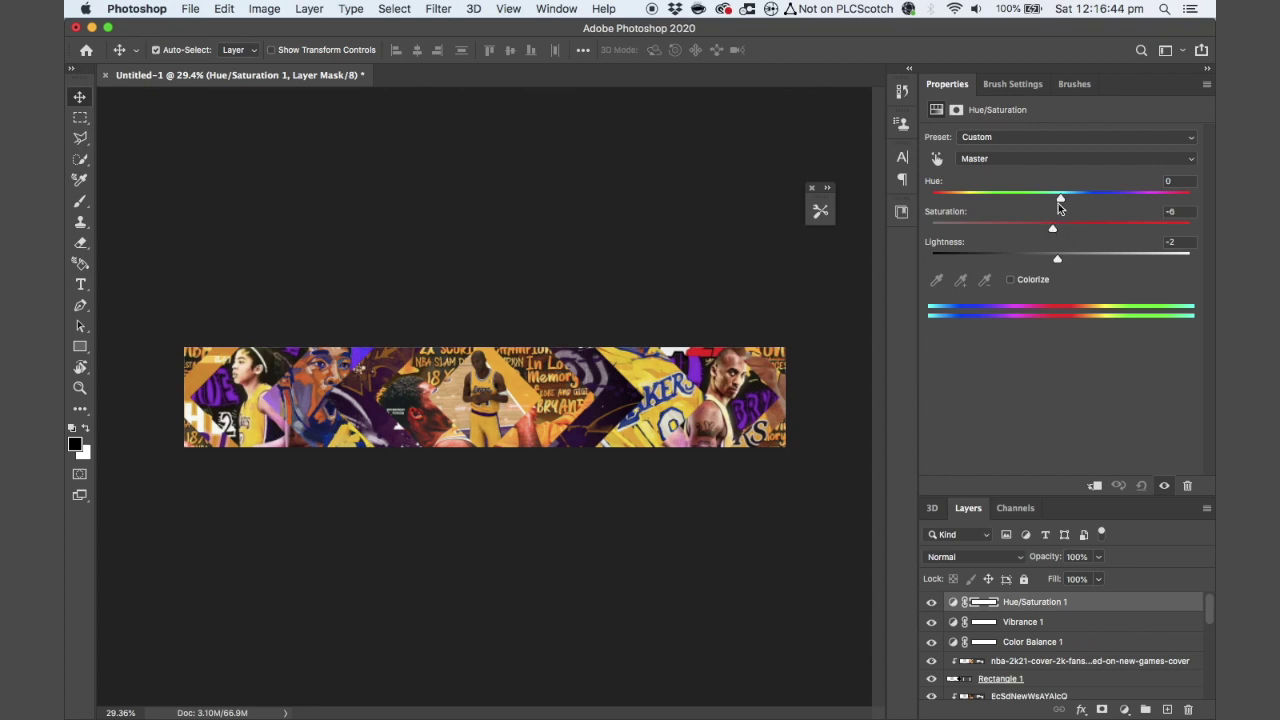
{"action": "mouse_move", "coordinate": [1061, 199]}
{"action": "left_mouse_down"}
{"action": "mouse_move", "coordinate": [935, 197]}
{"action": "mouse_move", "coordinate": [1045, 197]}
{"action": "mouse_move", "coordinate": [1059, 220]}
{"action": "left_mouse_up"}
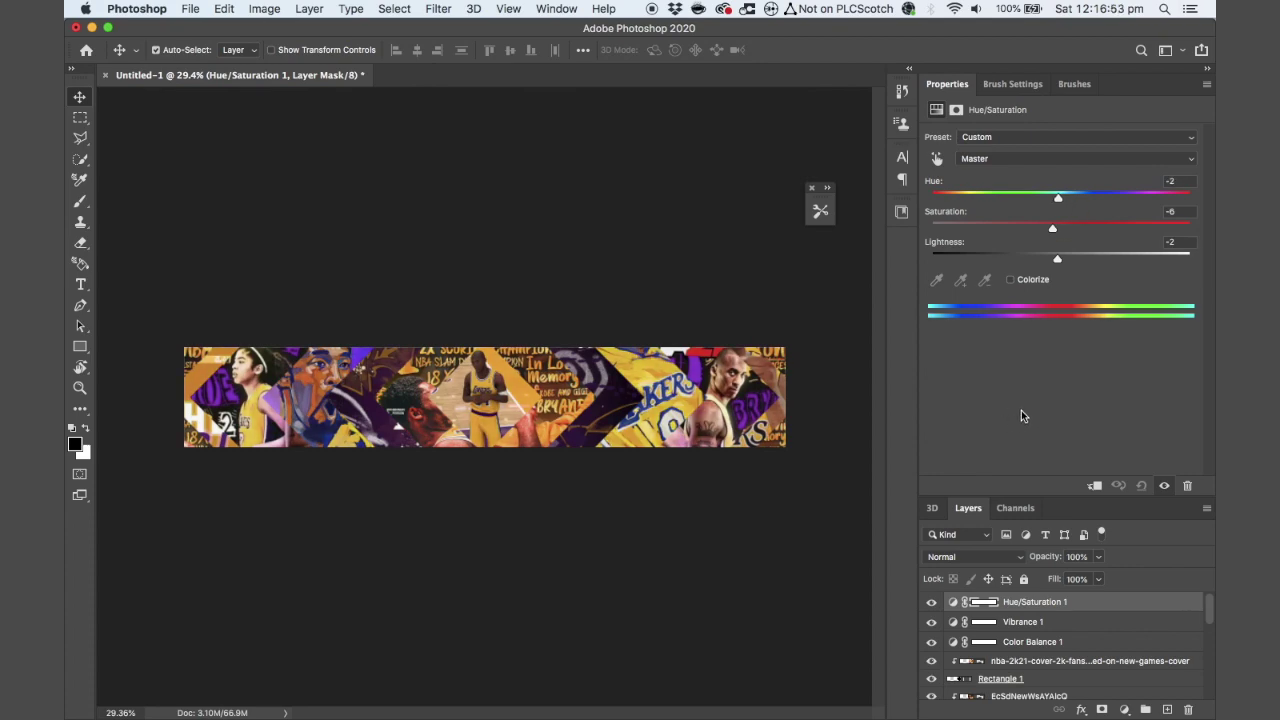
Inspect the banner up close and toggle the Hue/Saturation layer's visibility to compare its effect
{"action": "scroll", "coordinate": [420, 395], "scroll_direction": "up", "scroll_amount": 4}
{"action": "scroll", "coordinate": [420, 395], "scroll_direction": "down", "scroll_amount": 3}
{"action": "scroll", "coordinate": [420, 395], "scroll_direction": "down", "scroll_amount": 1}
{"action": "left_click", "coordinate": [931, 602]}
{"action": "left_click", "coordinate": [932, 602]}
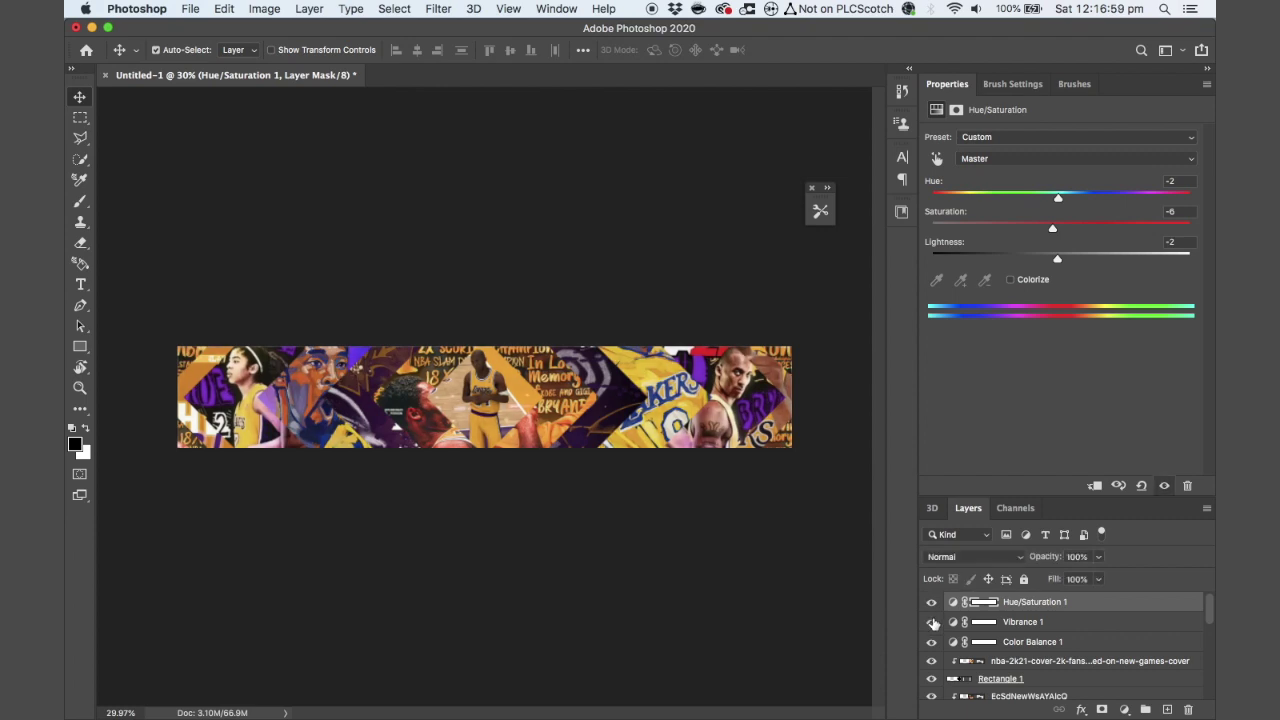
Add a new empty layer directly above the nba-2k21 cover image layer, beneath the Color Balance adjustment
{"action": "left_click", "coordinate": [1050, 661]}
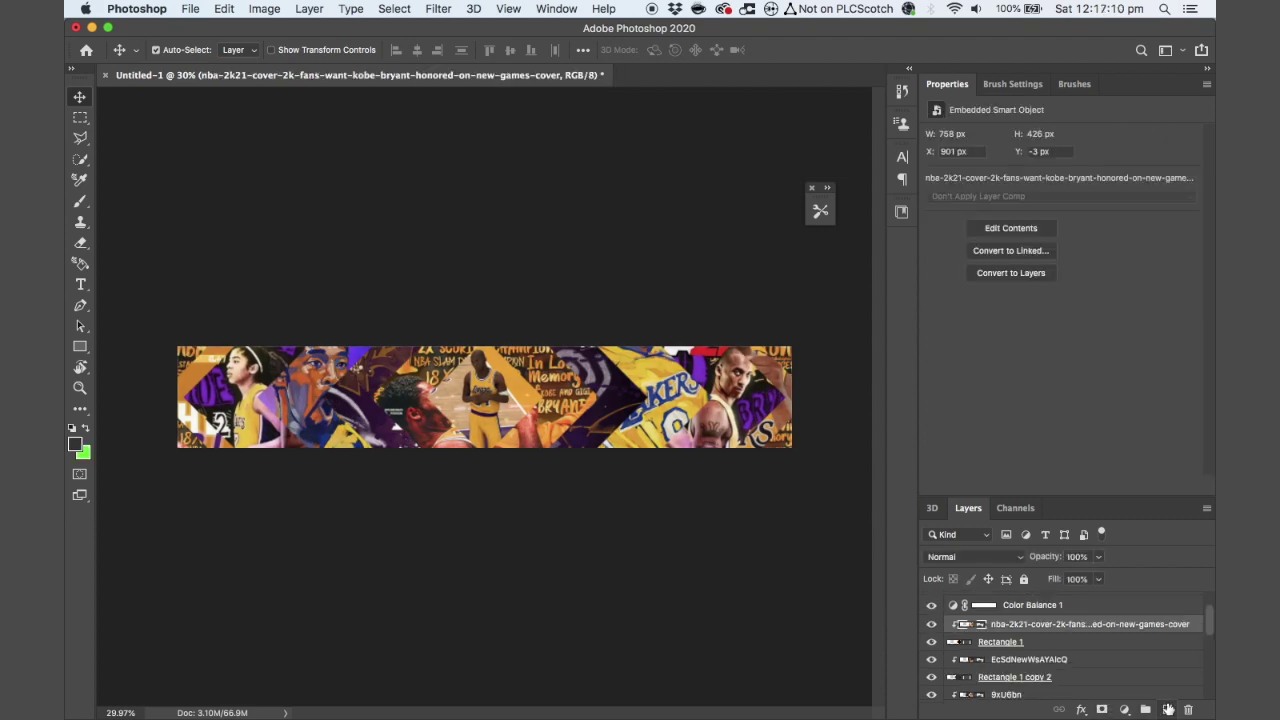
{"action": "left_click", "coordinate": [1167, 709]}
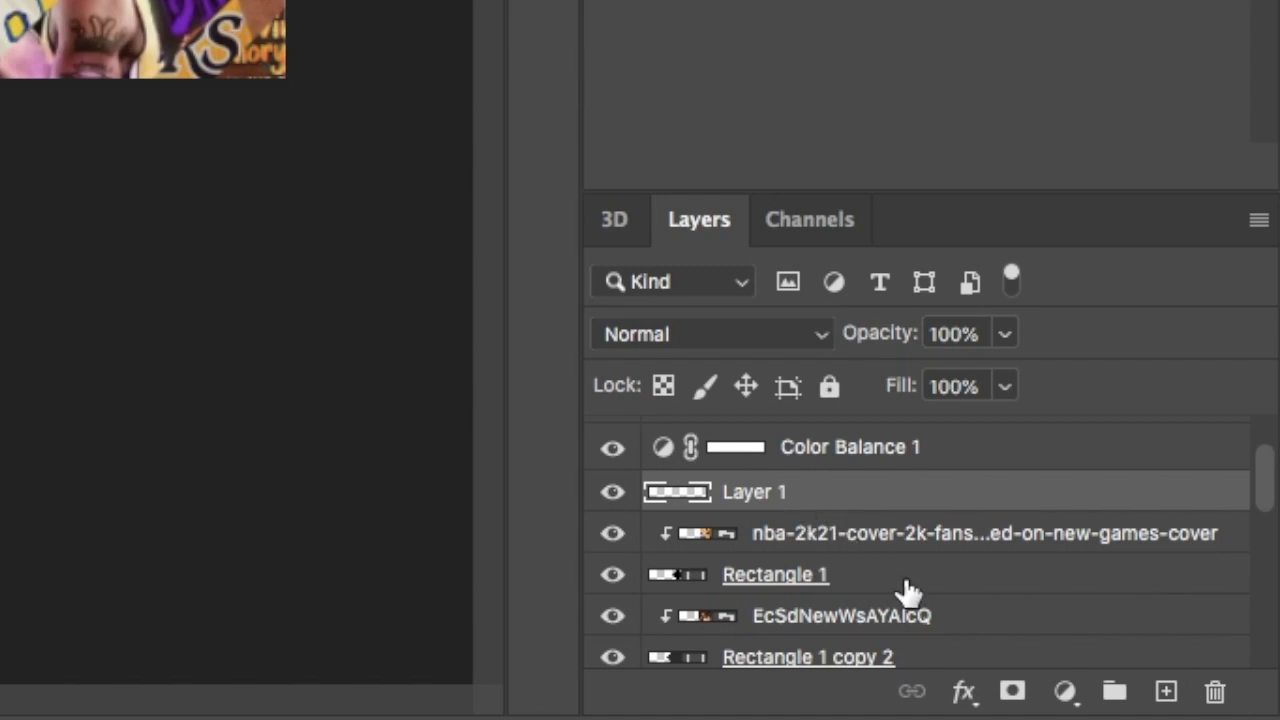
{"action": "scroll", "coordinate": [866, 569], "scroll_direction": "up", "scroll_amount": 1}
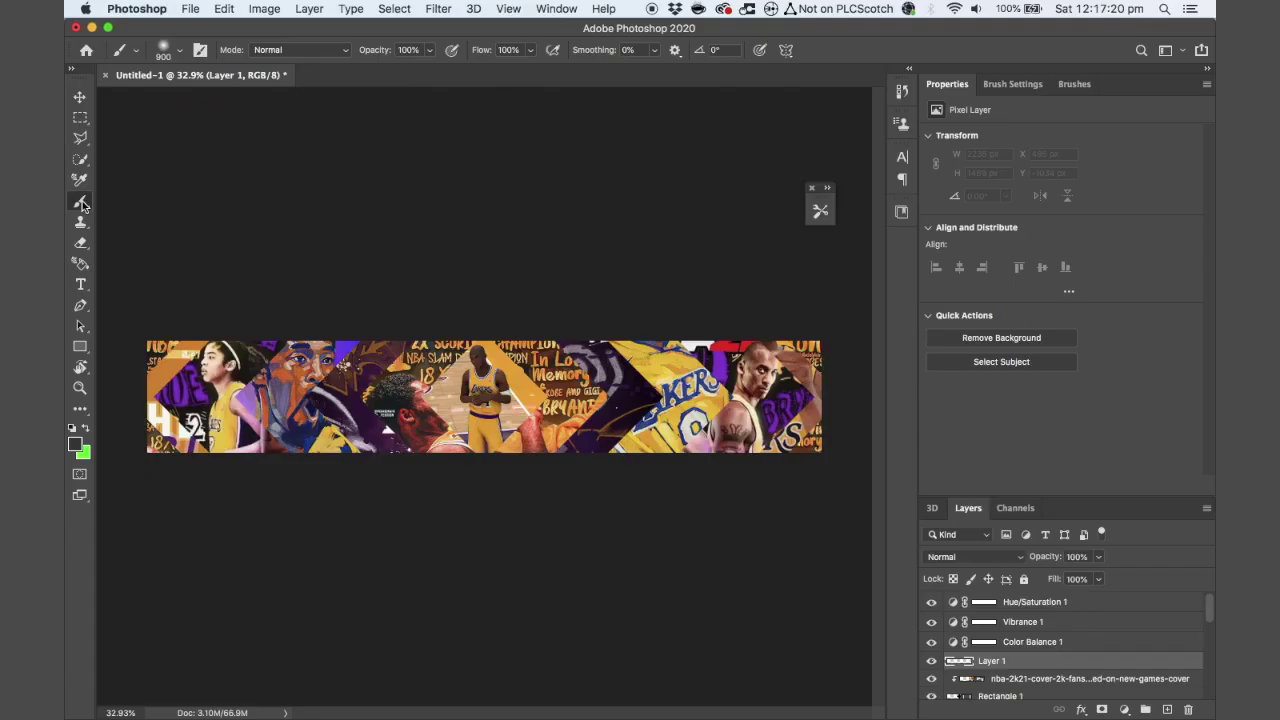
Reduce the soft round brush to a size of 150 px
{"action": "key", "text": "bracketleft"}
{"action": "key", "text": "bracketleft"}
{"action": "key", "text": "bracketleft"}
{"action": "left_click", "coordinate": [179, 52]}
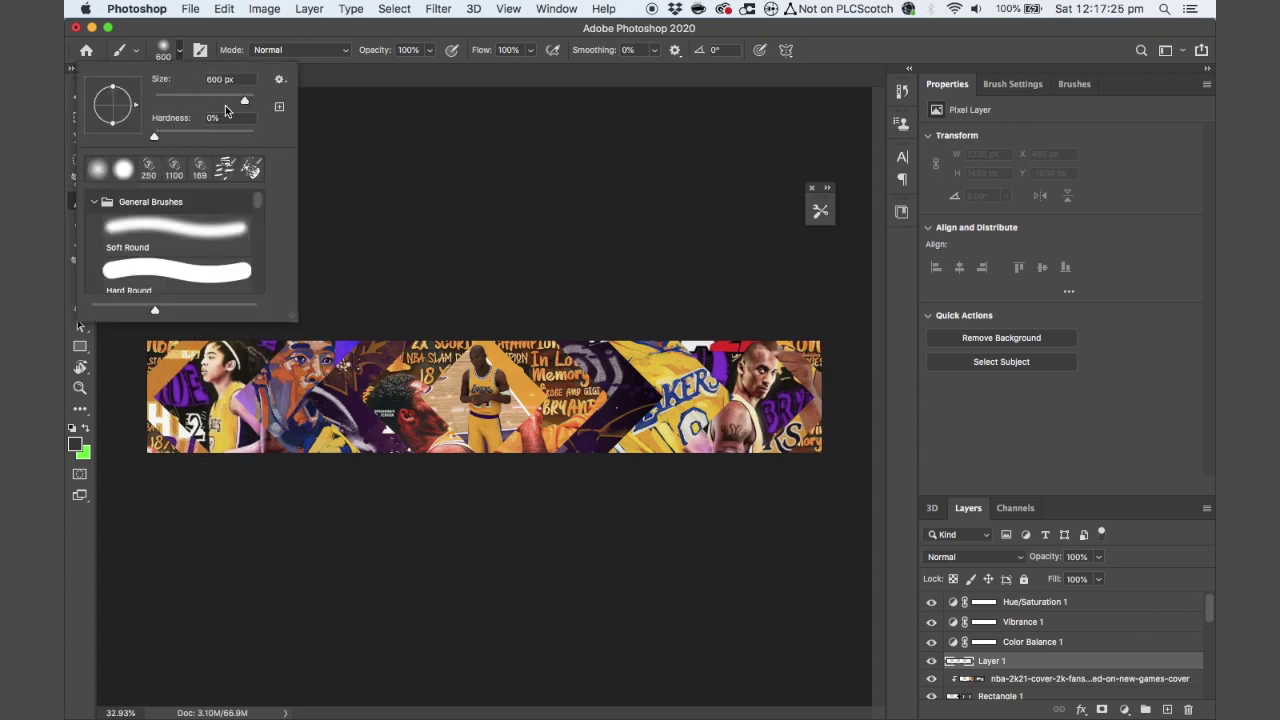
{"action": "left_click_drag", "start_coordinate": [240, 101], "coordinate": [216, 101]}
{"action": "left_click", "coordinate": [395, 269]}
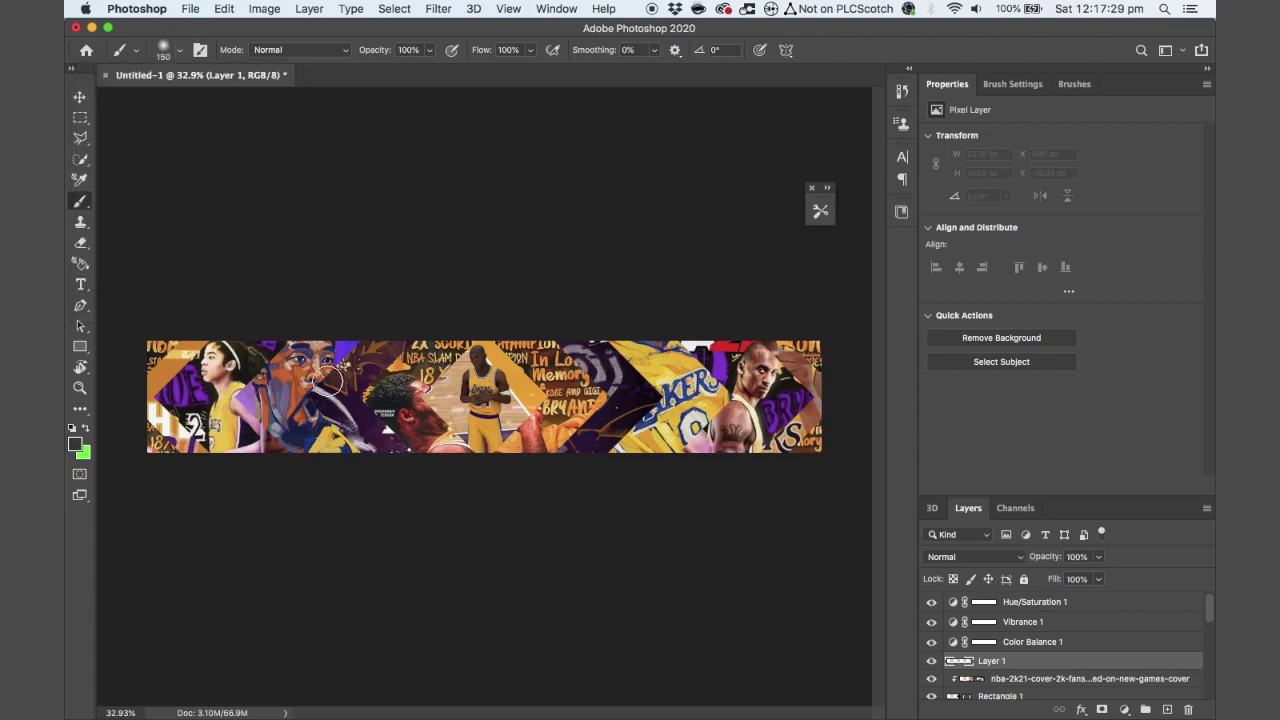
Set the foreground colour to bright purple #a63bff, based on a purple sampled from the banner, and return to the Brush tool
{"action": "left_click", "coordinate": [76, 443]}
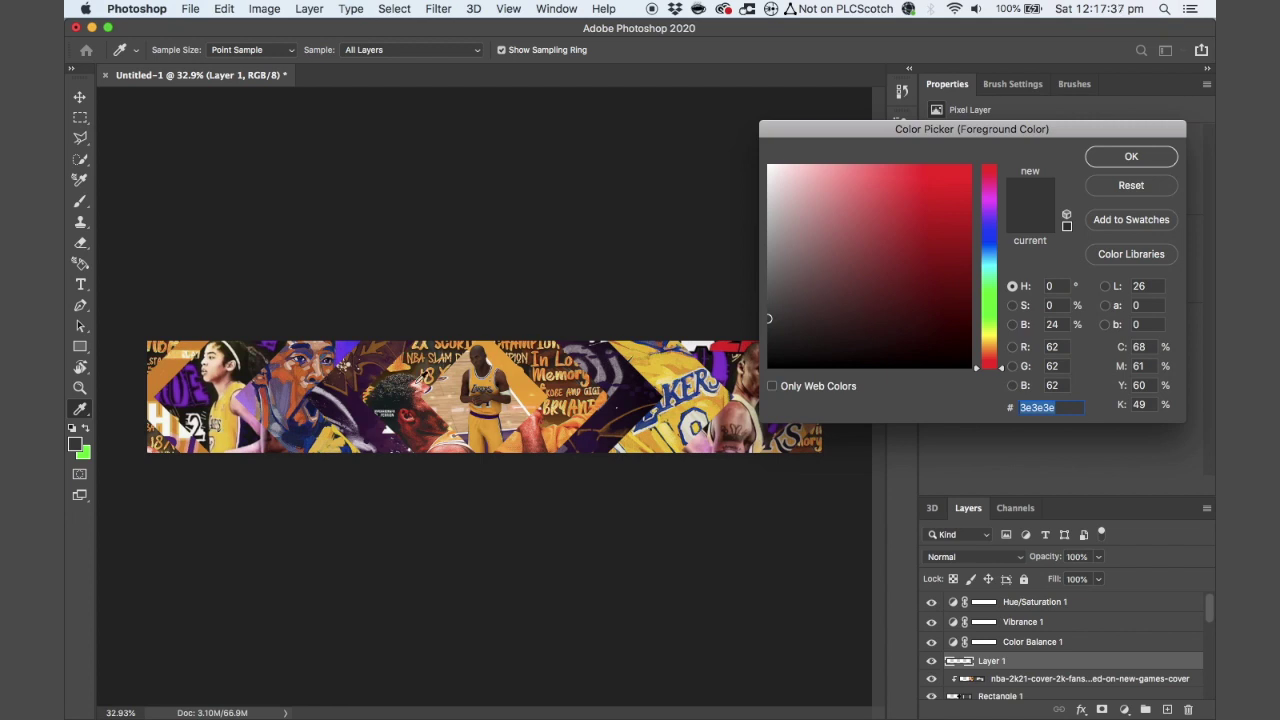
{"action": "left_click", "coordinate": [202, 395]}
{"action": "mouse_move", "coordinate": [928, 221]}
{"action": "left_mouse_down"}
{"action": "mouse_move", "coordinate": [946, 197]}
{"action": "mouse_move", "coordinate": [911, 154]}
{"action": "mouse_move", "coordinate": [926, 151]}
{"action": "left_mouse_up"}
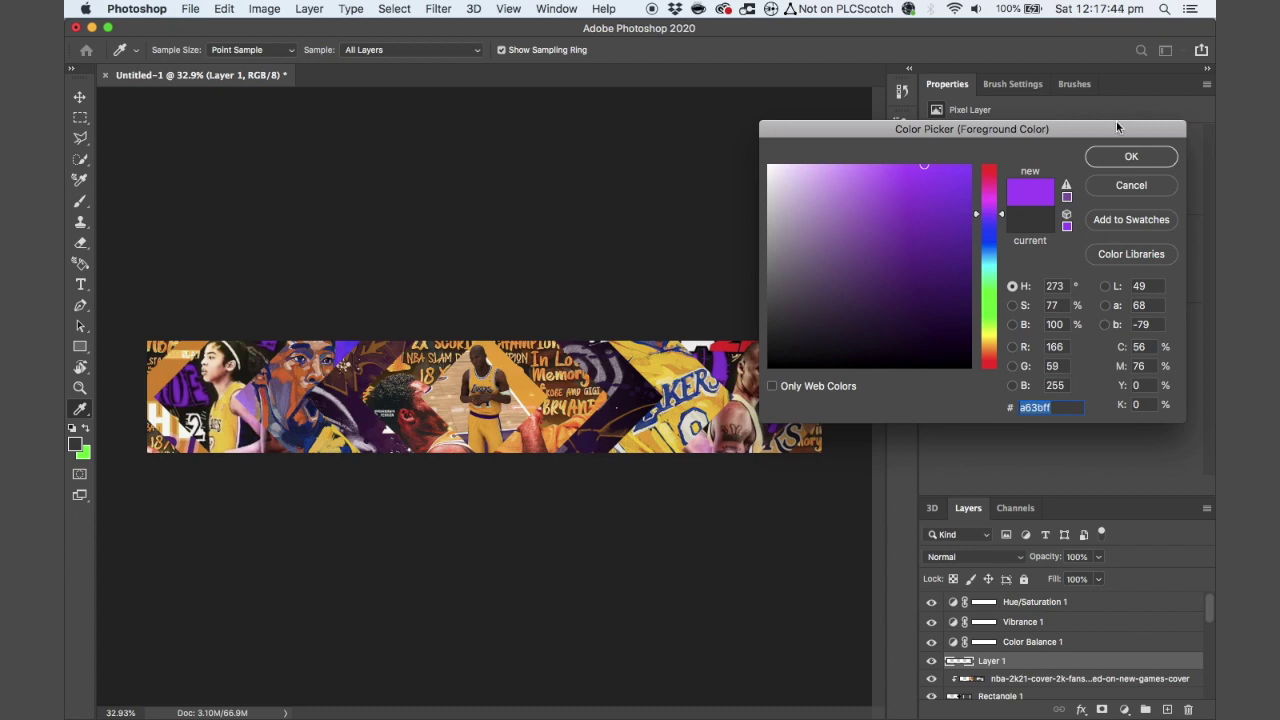
{"action": "left_click", "coordinate": [1113, 152]}
{"action": "key", "text": "b"}
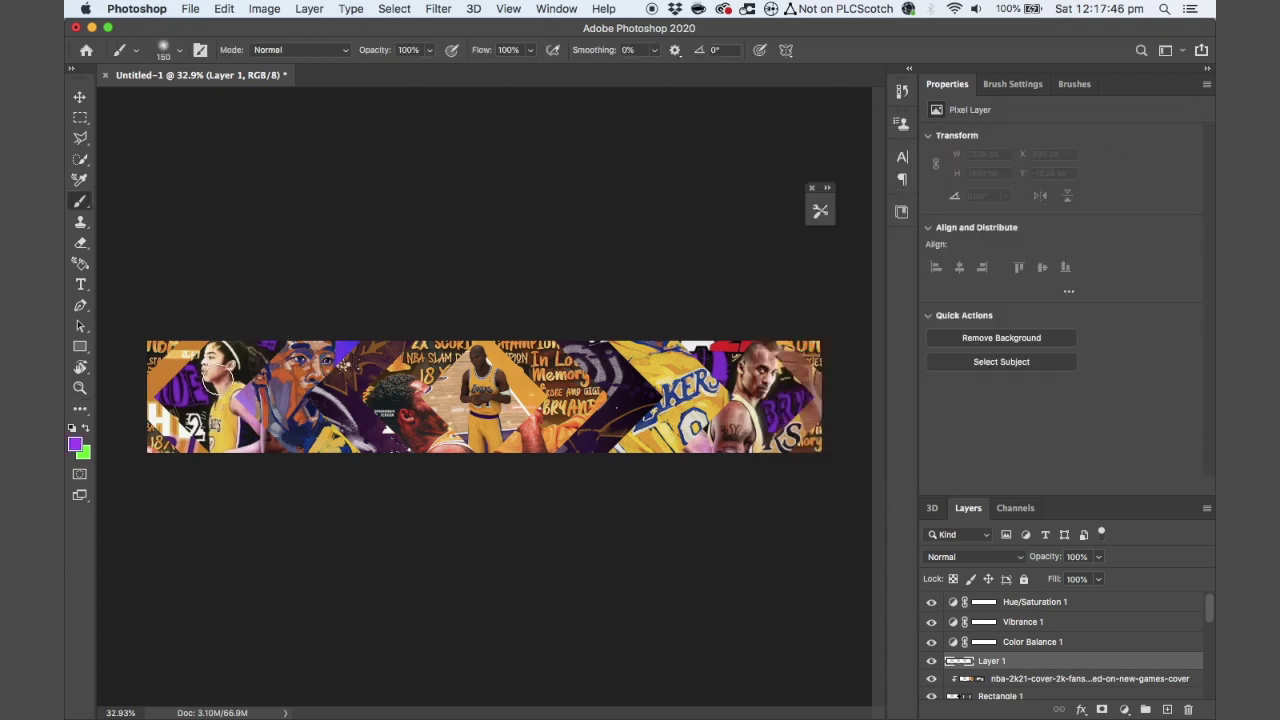
Paint soft purple spots across the banner's diamonds, reducing the brush to 90 px for the spot beside the rightmost player
{"action": "mouse_move", "coordinate": [220, 375]}
{"action": "left_mouse_down"}
{"action": "mouse_move", "coordinate": [183, 389]}
{"action": "mouse_move", "coordinate": [200, 394]}
{"action": "mouse_move", "coordinate": [273, 345]}
{"action": "left_mouse_up"}
{"action": "mouse_move", "coordinate": [190, 455]}
{"action": "left_mouse_down"}
{"action": "mouse_move", "coordinate": [180, 443]}
{"action": "mouse_move", "coordinate": [198, 400]}
{"action": "left_mouse_up"}
{"action": "mouse_move", "coordinate": [350, 378]}
{"action": "left_mouse_down"}
{"action": "mouse_move", "coordinate": [315, 459]}
{"action": "mouse_move", "coordinate": [251, 405]}
{"action": "mouse_move", "coordinate": [352, 430]}
{"action": "mouse_move", "coordinate": [354, 398]}
{"action": "left_mouse_up"}
{"action": "left_click_drag", "start_coordinate": [568, 440], "coordinate": [598, 370]}
{"action": "key", "text": "bracketleft"}
{"action": "key", "text": "bracketleft"}
{"action": "key", "text": "bracketleft"}
{"action": "key", "text": "bracketleft"}
{"action": "mouse_move", "coordinate": [781, 405]}
{"action": "left_mouse_down"}
{"action": "mouse_move", "coordinate": [719, 361]}
{"action": "mouse_move", "coordinate": [790, 438]}
{"action": "left_mouse_up"}
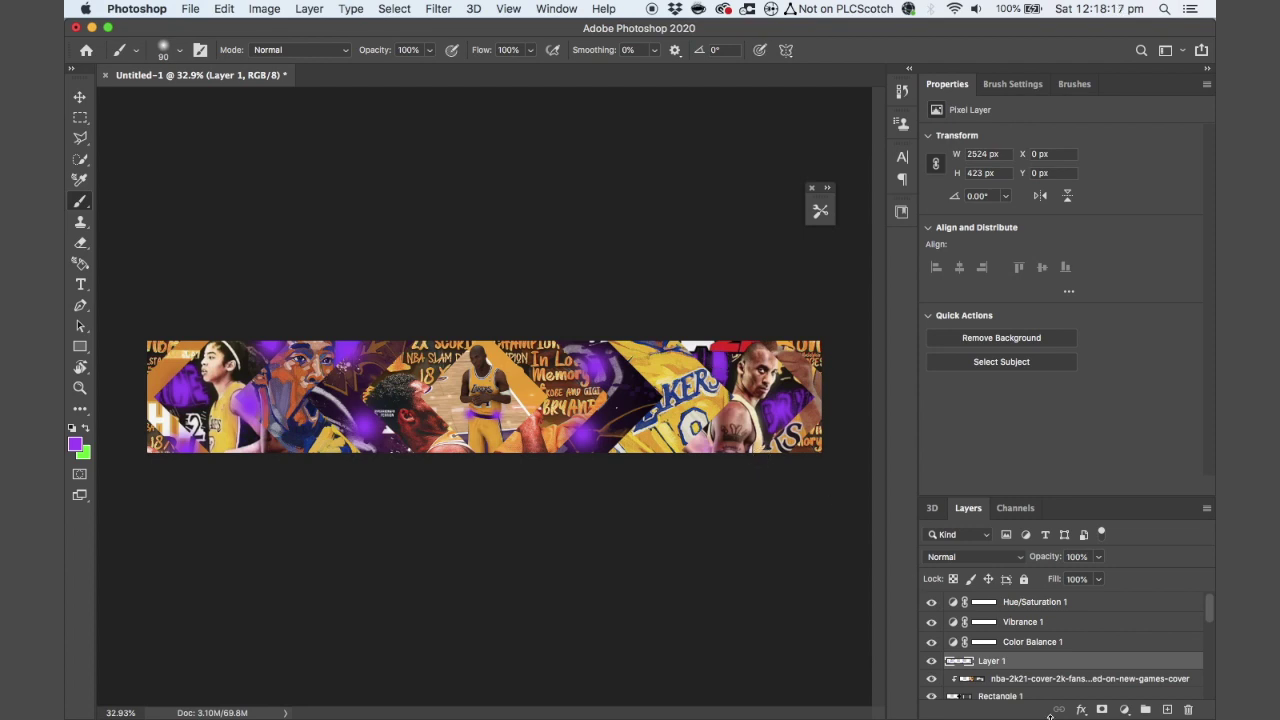
Add a new empty layer above the purple paint layer and set the foreground colour to yellow #ffea00
{"action": "left_click", "coordinate": [1167, 709]}
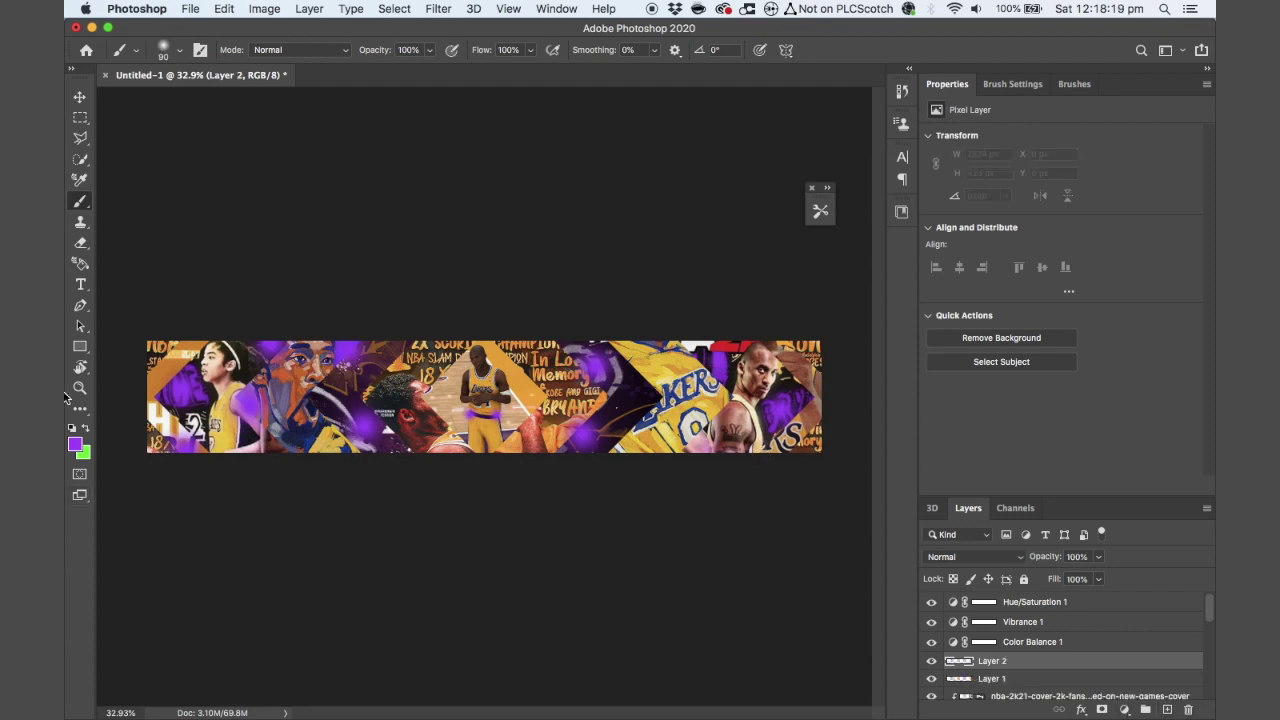
{"action": "left_click", "coordinate": [76, 443]}
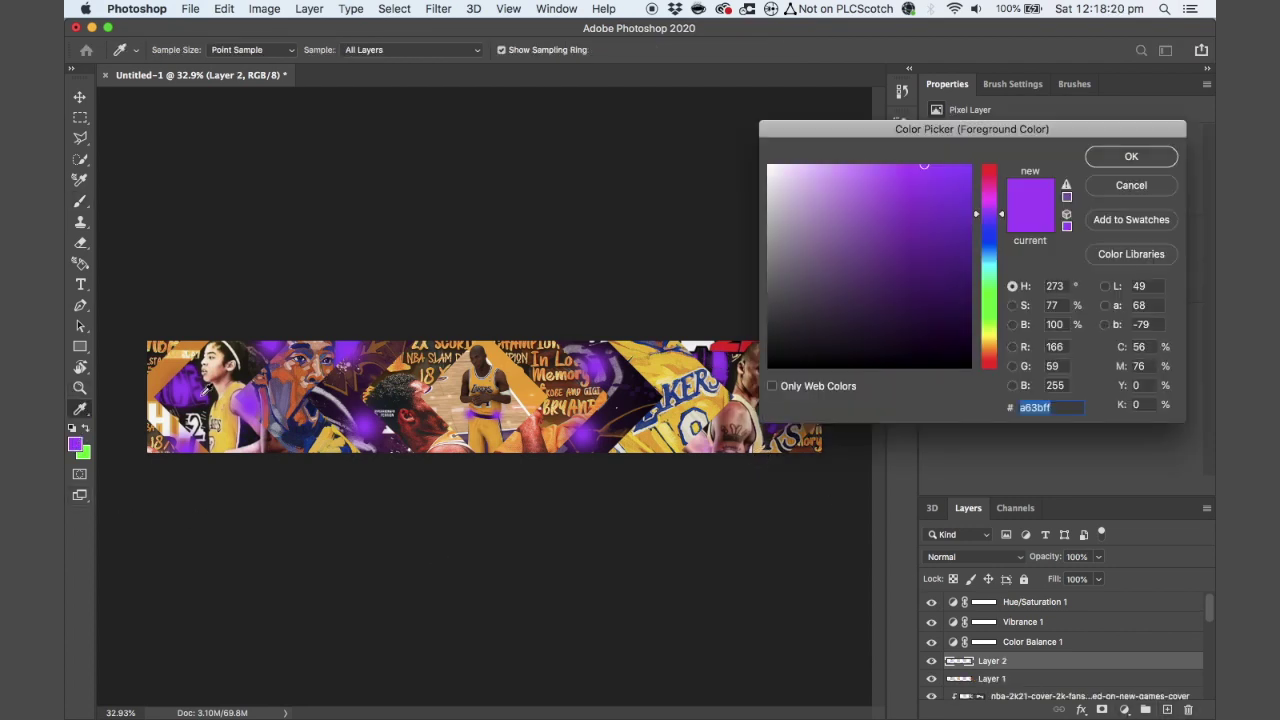
{"action": "left_click", "coordinate": [990, 339]}
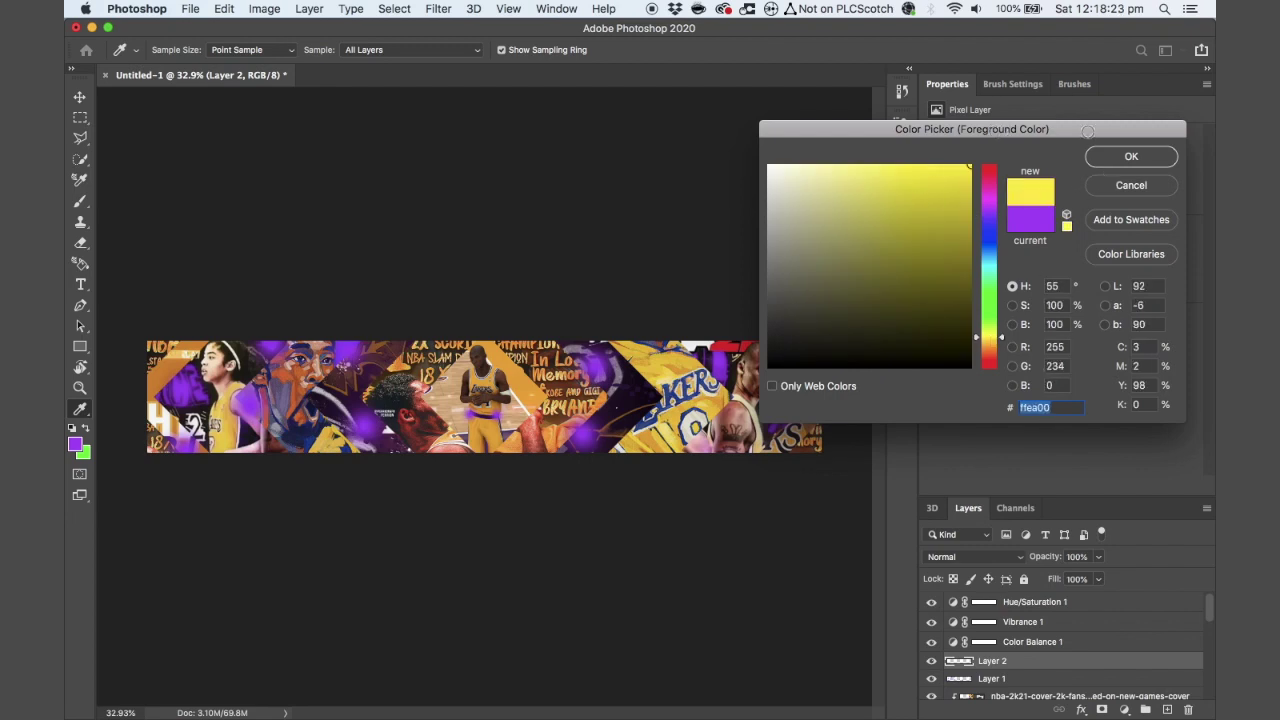
{"action": "left_click", "coordinate": [1131, 156]}
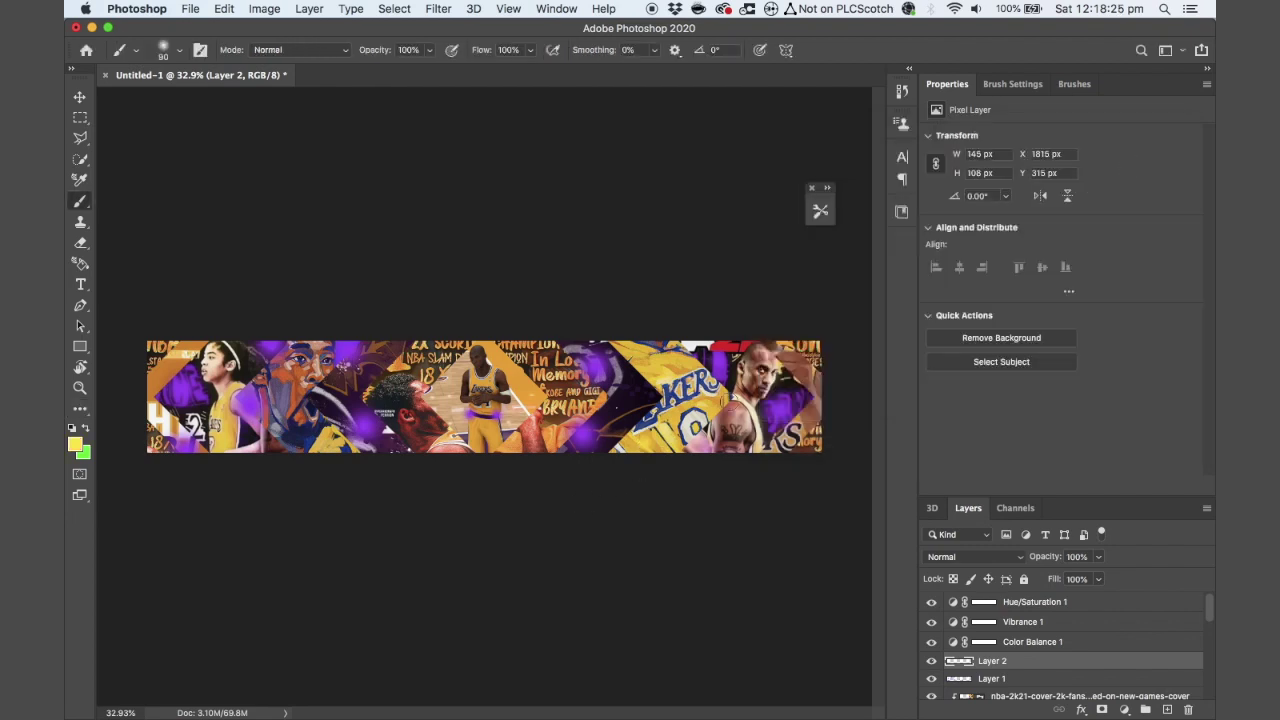
Enlarge the soft brush to 150 px and paint yellow spots across the banner on the new layer
{"action": "key", "text": "bracketright"}
{"action": "key", "text": "bracketright"}
{"action": "key", "text": "bracketright"}
{"action": "mouse_move", "coordinate": [651, 447]}
{"action": "left_mouse_down"}
{"action": "mouse_move", "coordinate": [735, 398]}
{"action": "mouse_move", "coordinate": [714, 402]}
{"action": "mouse_move", "coordinate": [654, 366]}
{"action": "mouse_move", "coordinate": [519, 390]}
{"action": "mouse_move", "coordinate": [533, 377]}
{"action": "mouse_move", "coordinate": [508, 352]}
{"action": "mouse_move", "coordinate": [435, 354]}
{"action": "mouse_move", "coordinate": [352, 465]}
{"action": "mouse_move", "coordinate": [340, 440]}
{"action": "mouse_move", "coordinate": [255, 393]}
{"action": "mouse_move", "coordinate": [212, 443]}
{"action": "mouse_move", "coordinate": [147, 352]}
{"action": "left_mouse_up"}
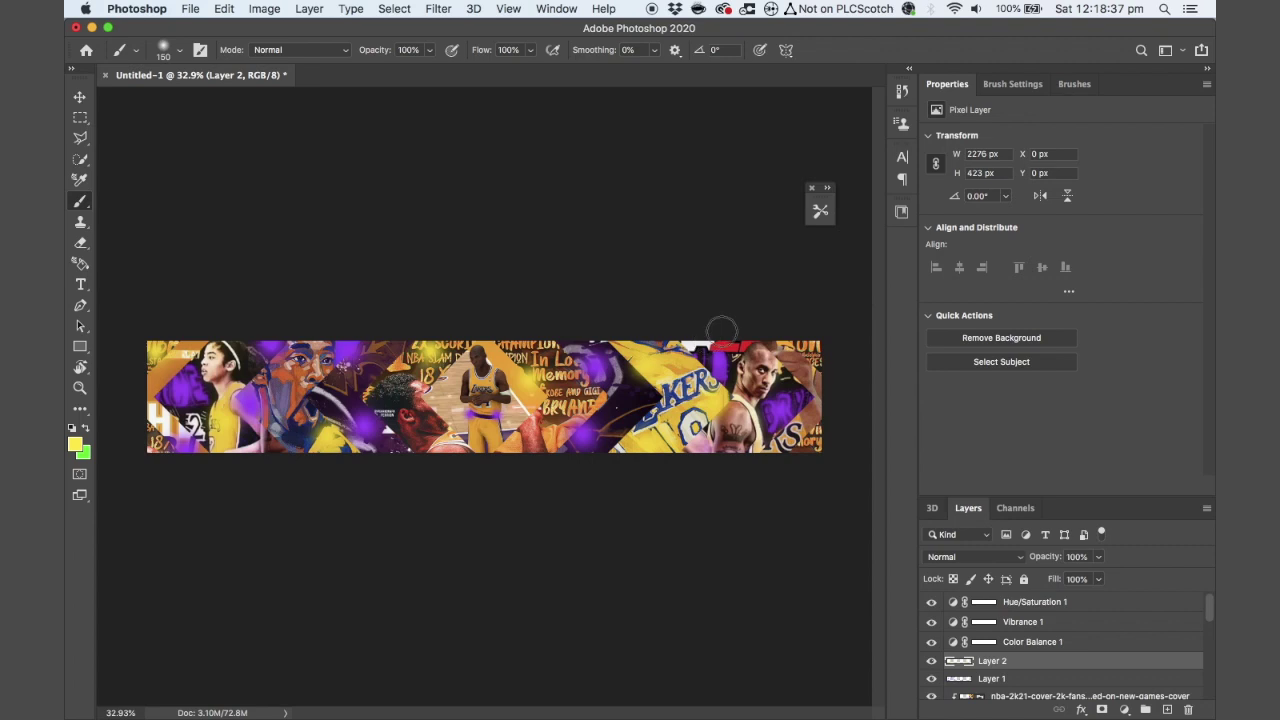
Set the yellow paint layer's blend mode to Color Dodge
{"action": "scroll", "coordinate": [705, 440], "scroll_direction": "down", "scroll_amount": 3}
{"action": "scroll", "coordinate": [705, 440], "scroll_direction": "up", "scroll_amount": 5}
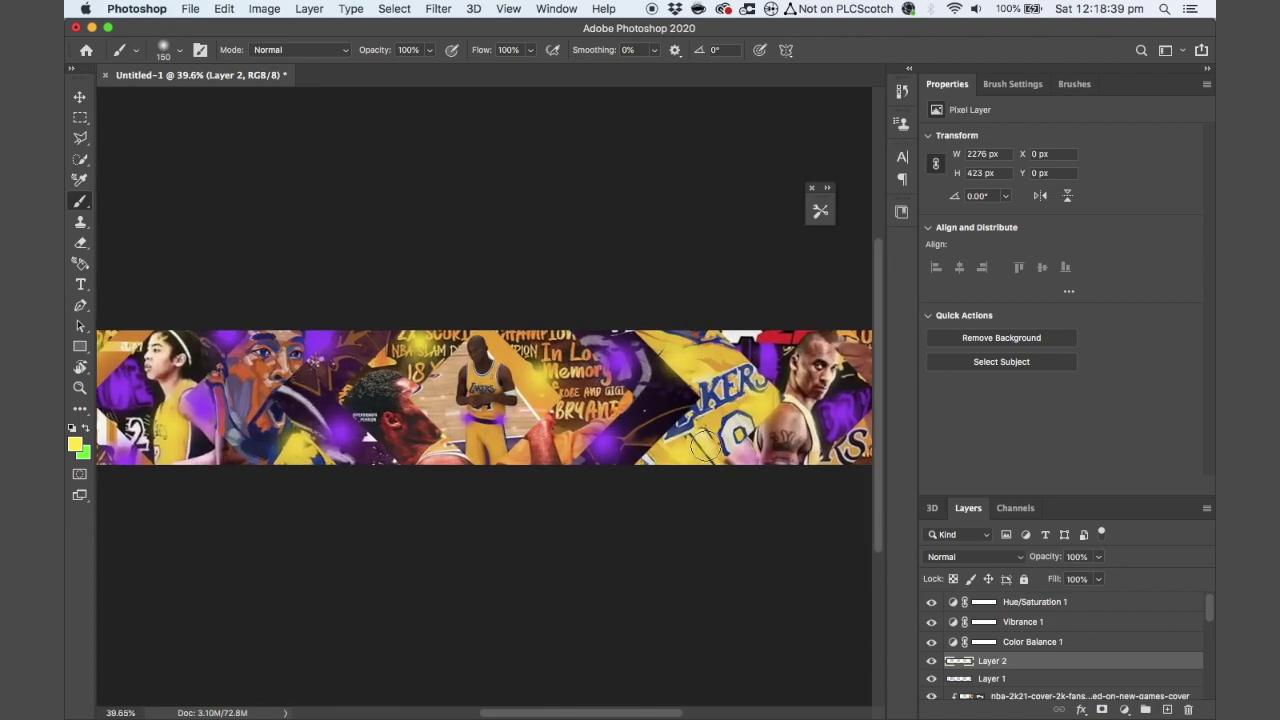
{"action": "left_click", "coordinate": [1015, 557]}
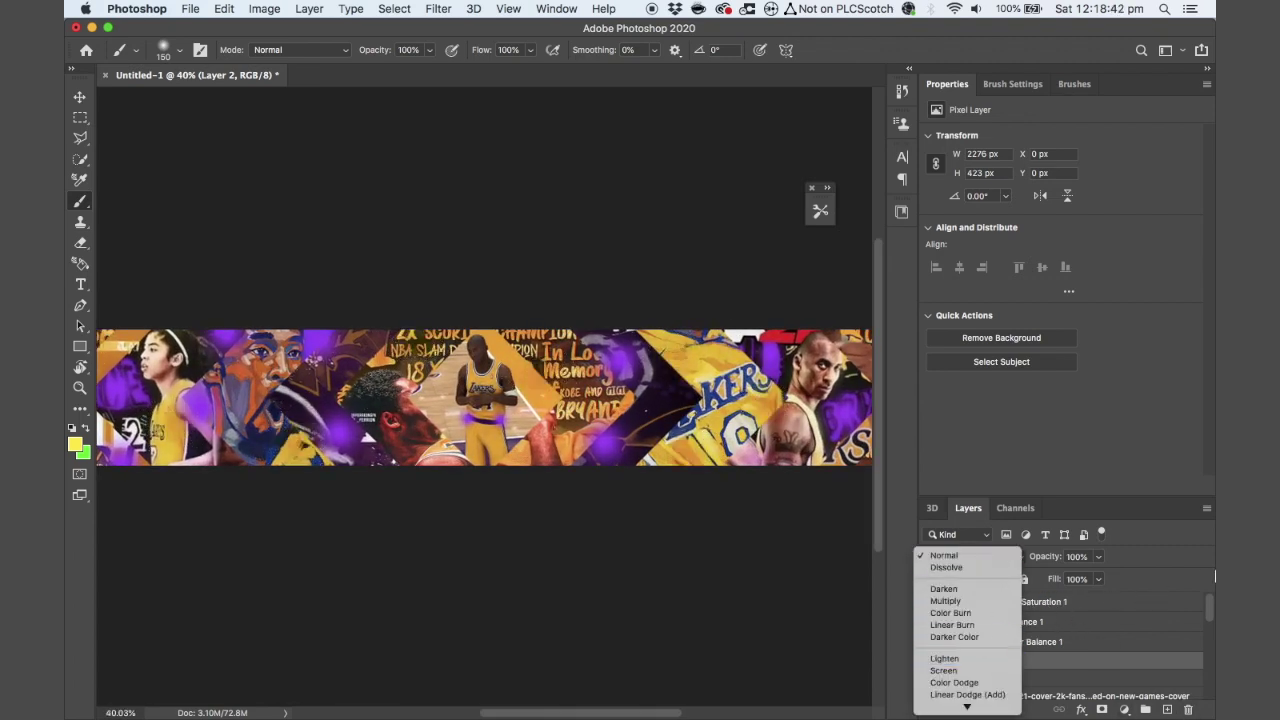
{"action": "left_click", "coordinate": [1208, 582]}
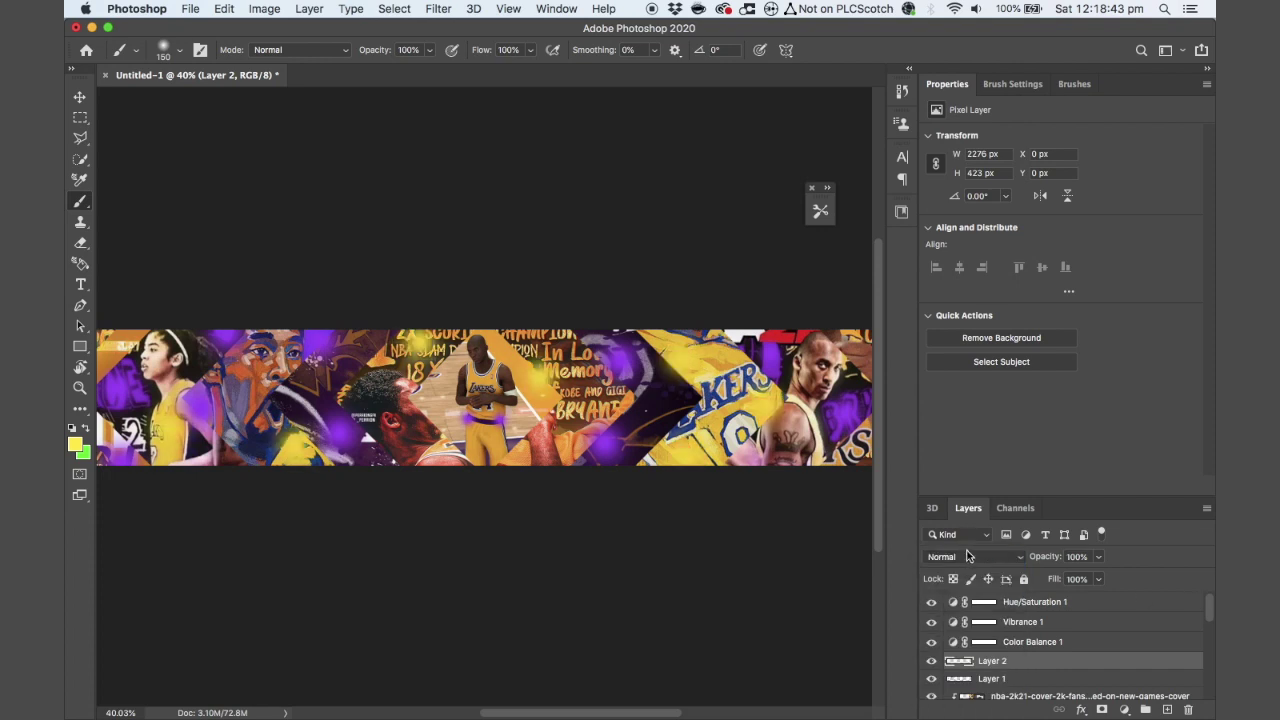
{"action": "left_click", "coordinate": [970, 557]}
{"action": "scroll", "coordinate": [977, 622], "scroll_direction": "down", "scroll_amount": 3}
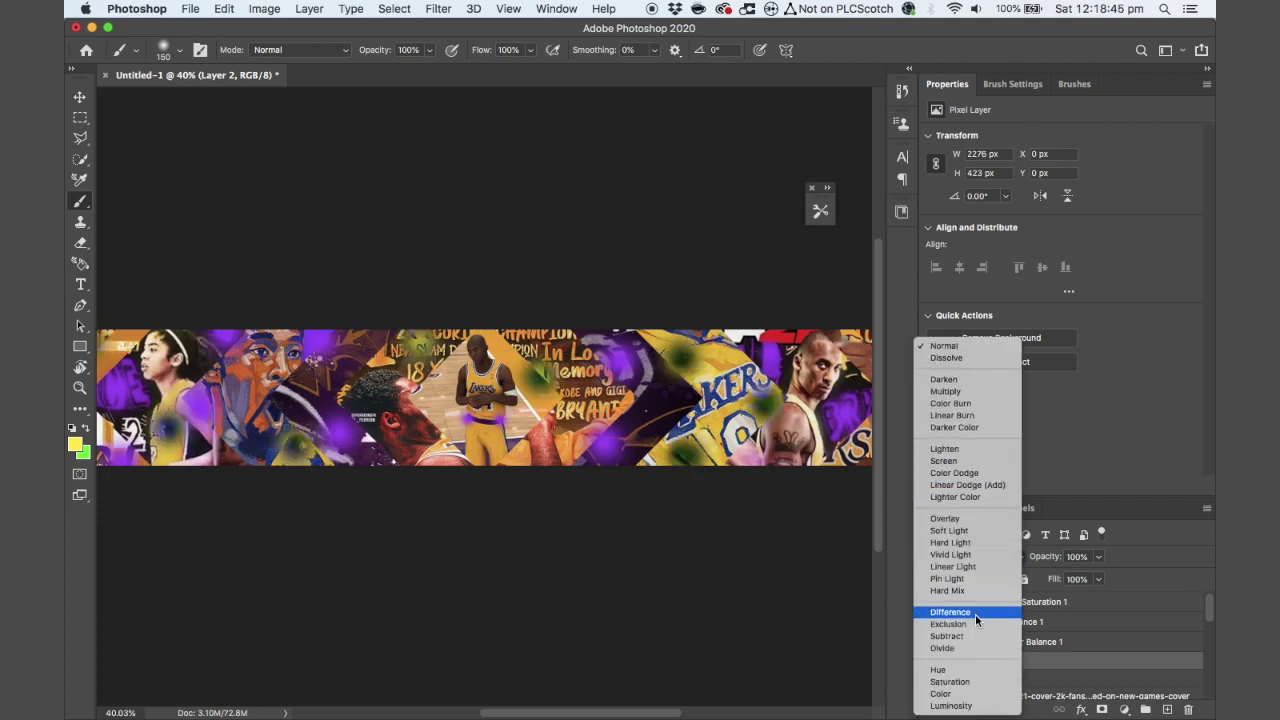
{"action": "left_click", "coordinate": [955, 473]}
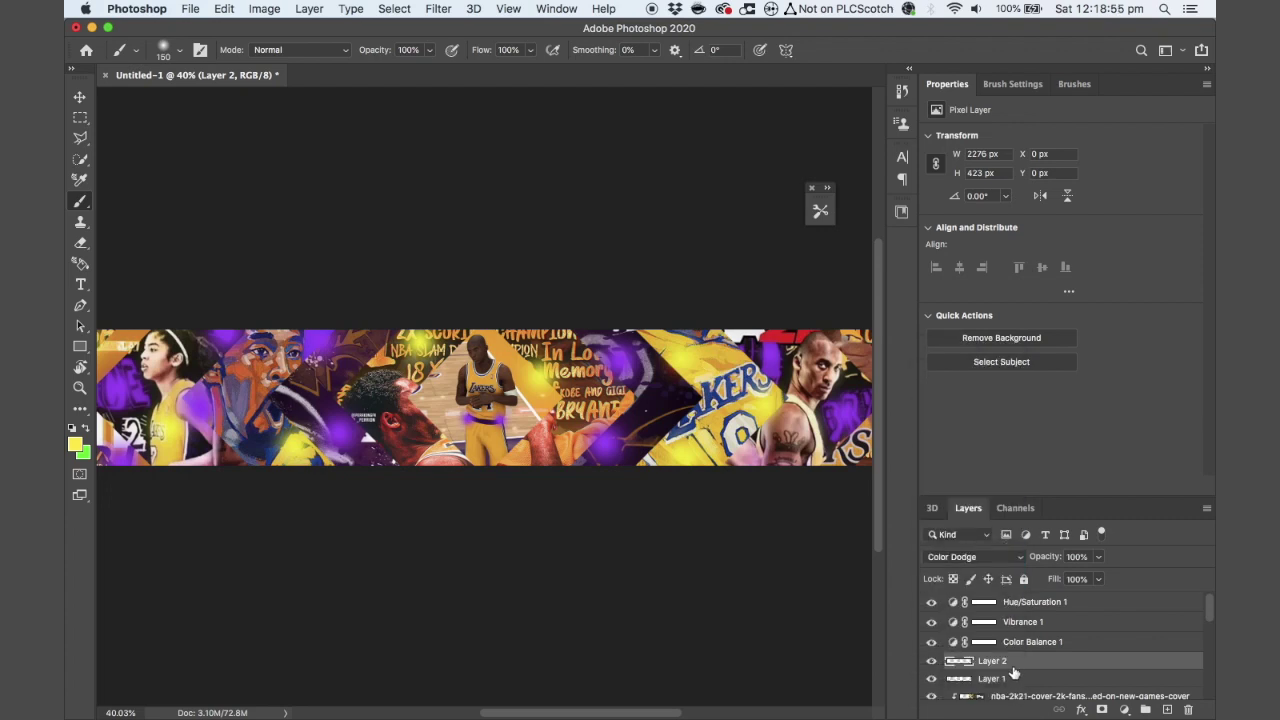
Set the purple paint layer's blend mode to Color Dodge as well
{"action": "left_click", "coordinate": [1012, 678]}
{"action": "left_click", "coordinate": [988, 560]}
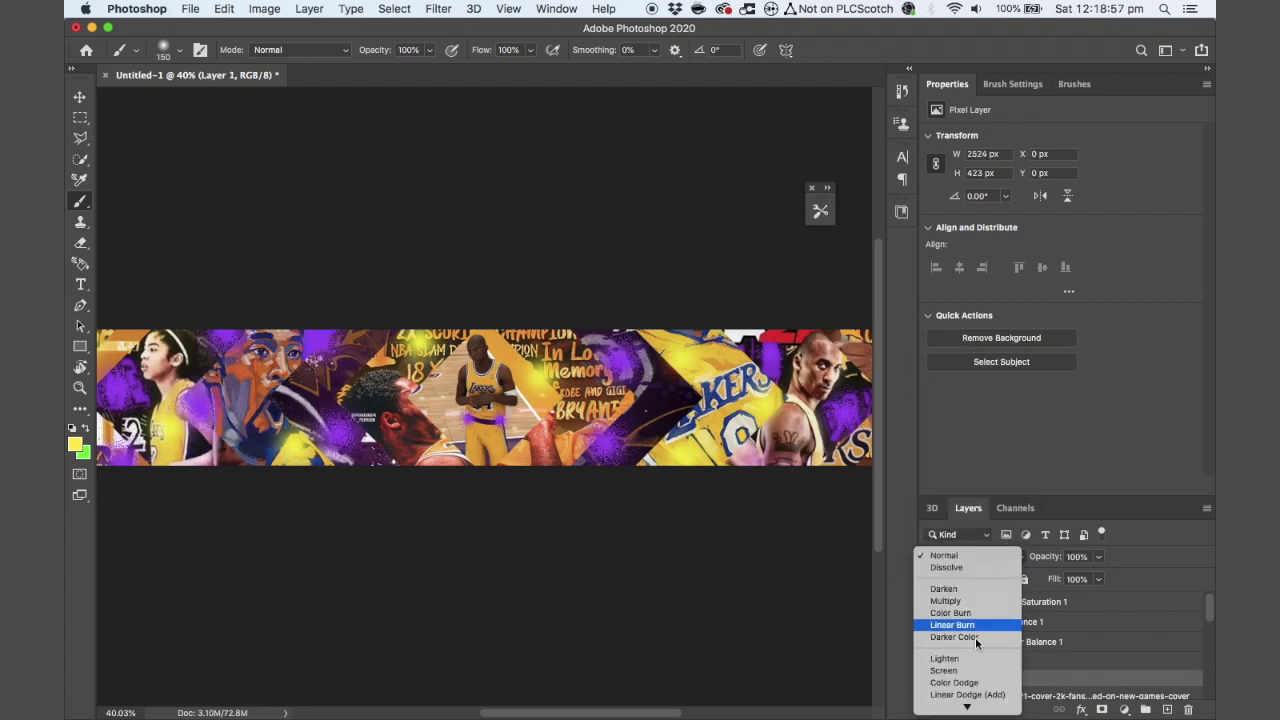
{"action": "scroll", "coordinate": [971, 650], "scroll_direction": "down", "scroll_amount": 3}
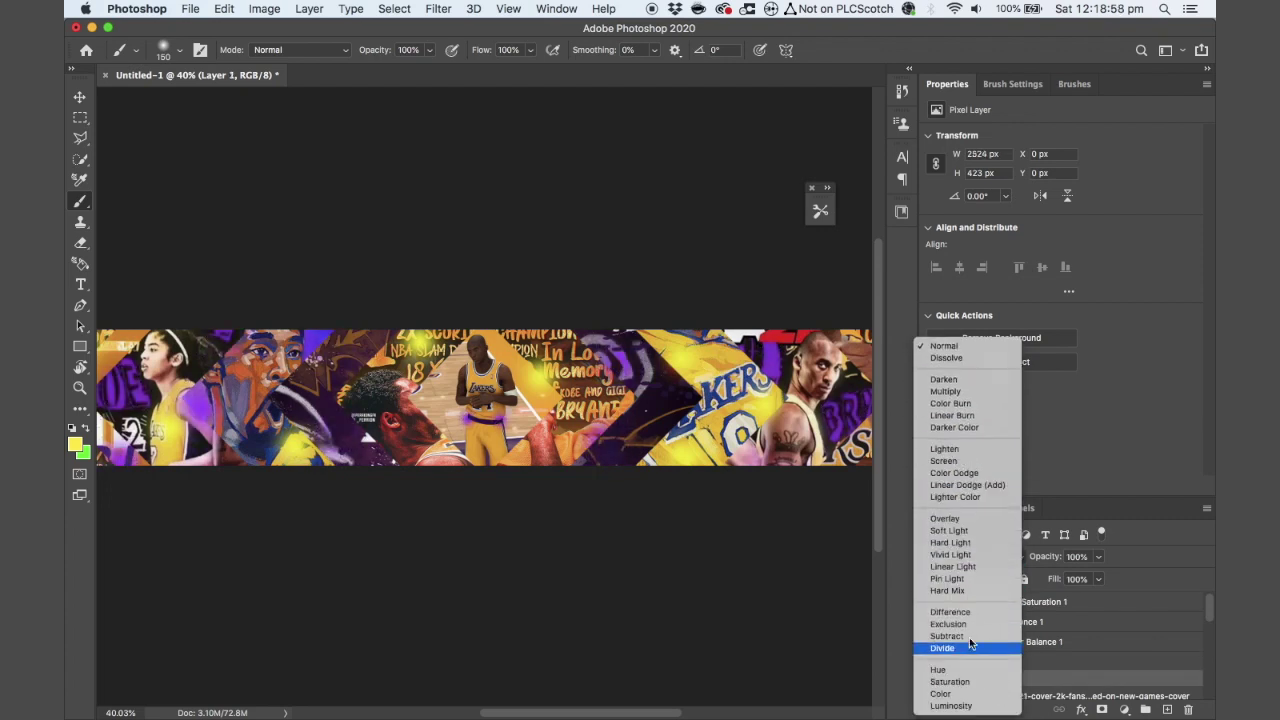
{"action": "left_click", "coordinate": [983, 477]}
Reduce the purple paint layer's fill to 71% and its opacity to 85%
{"action": "left_click", "coordinate": [1097, 557]}
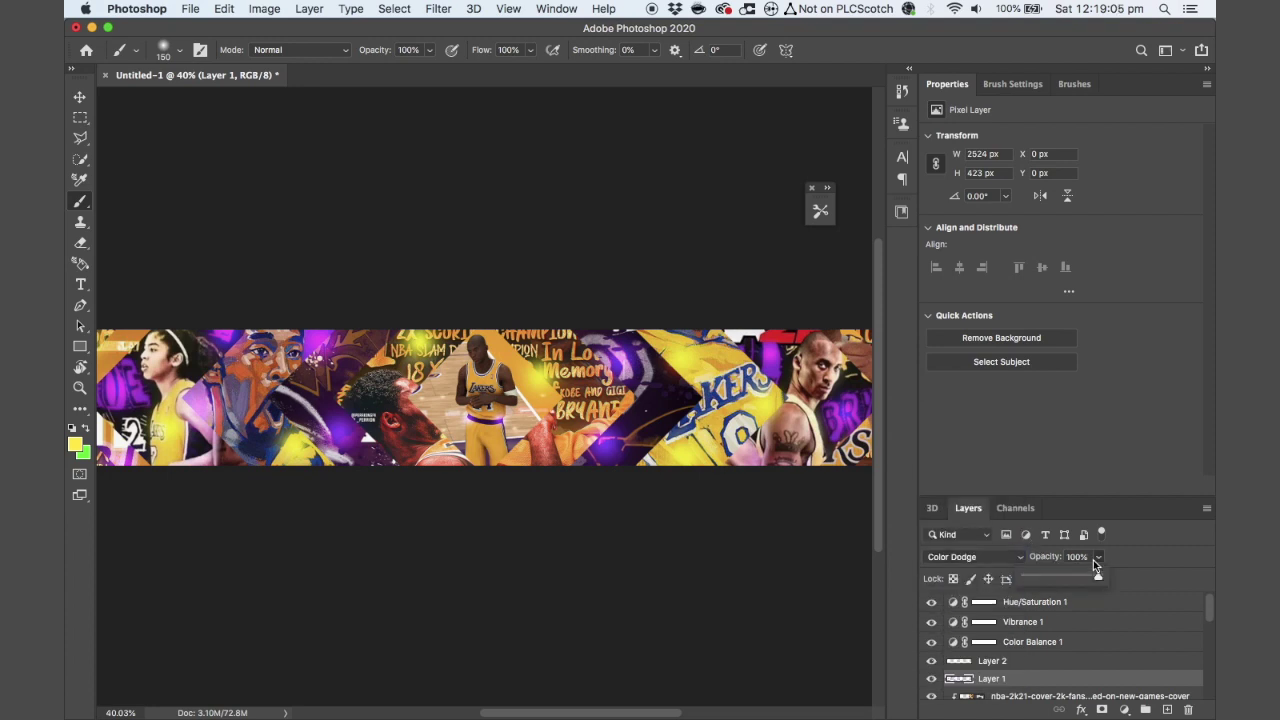
{"action": "left_click", "coordinate": [1097, 580]}
{"action": "left_click", "coordinate": [1078, 600]}
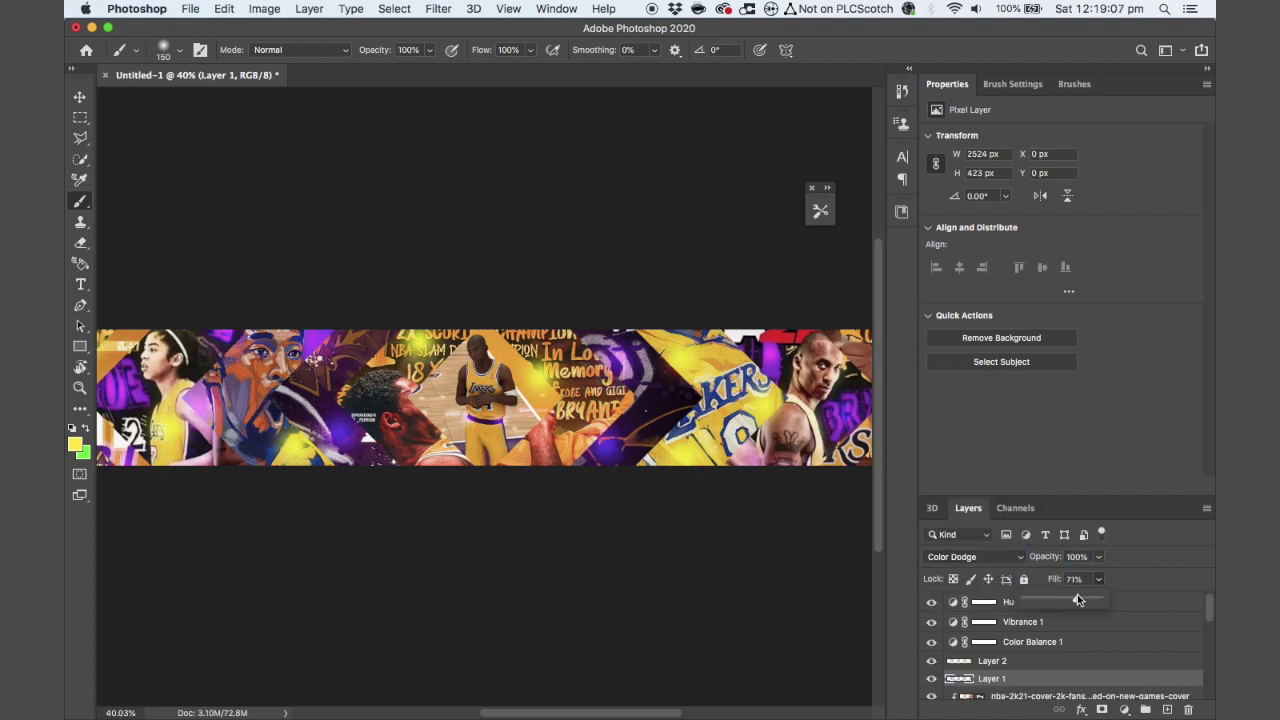
{"action": "left_click", "coordinate": [1098, 558]}
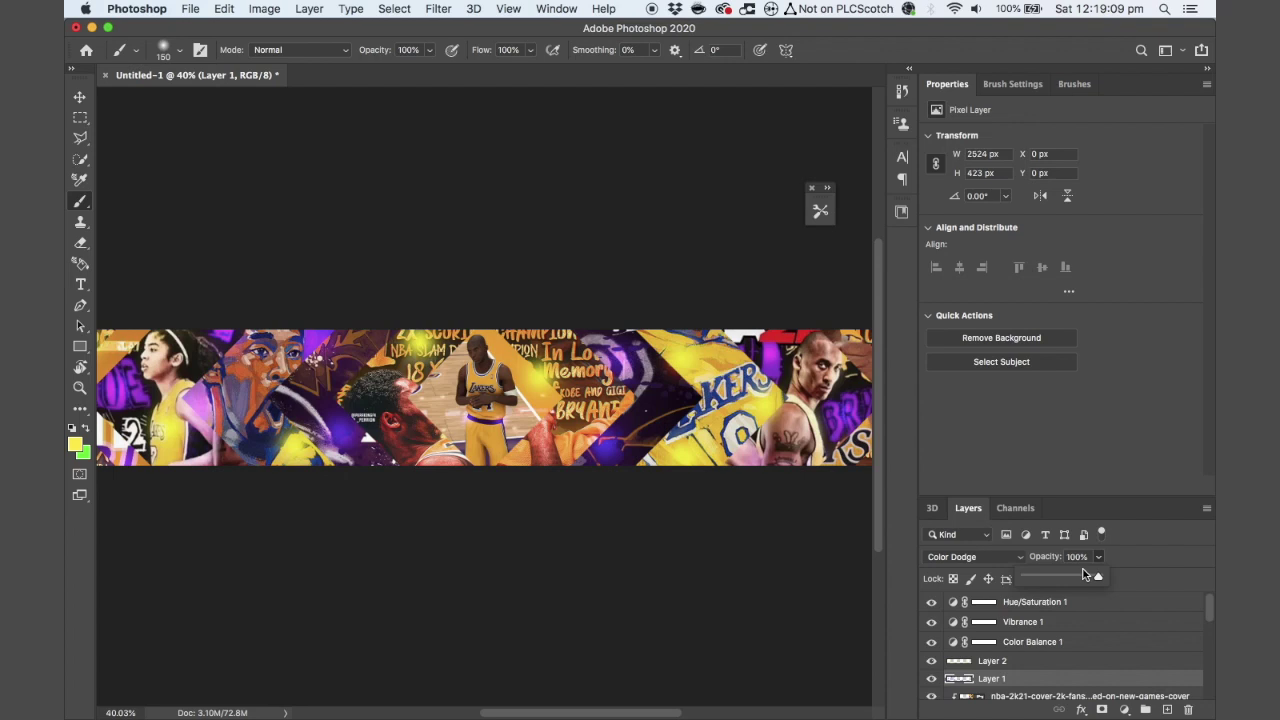
{"action": "left_click", "coordinate": [1089, 580]}
{"action": "left_click", "coordinate": [1142, 574]}
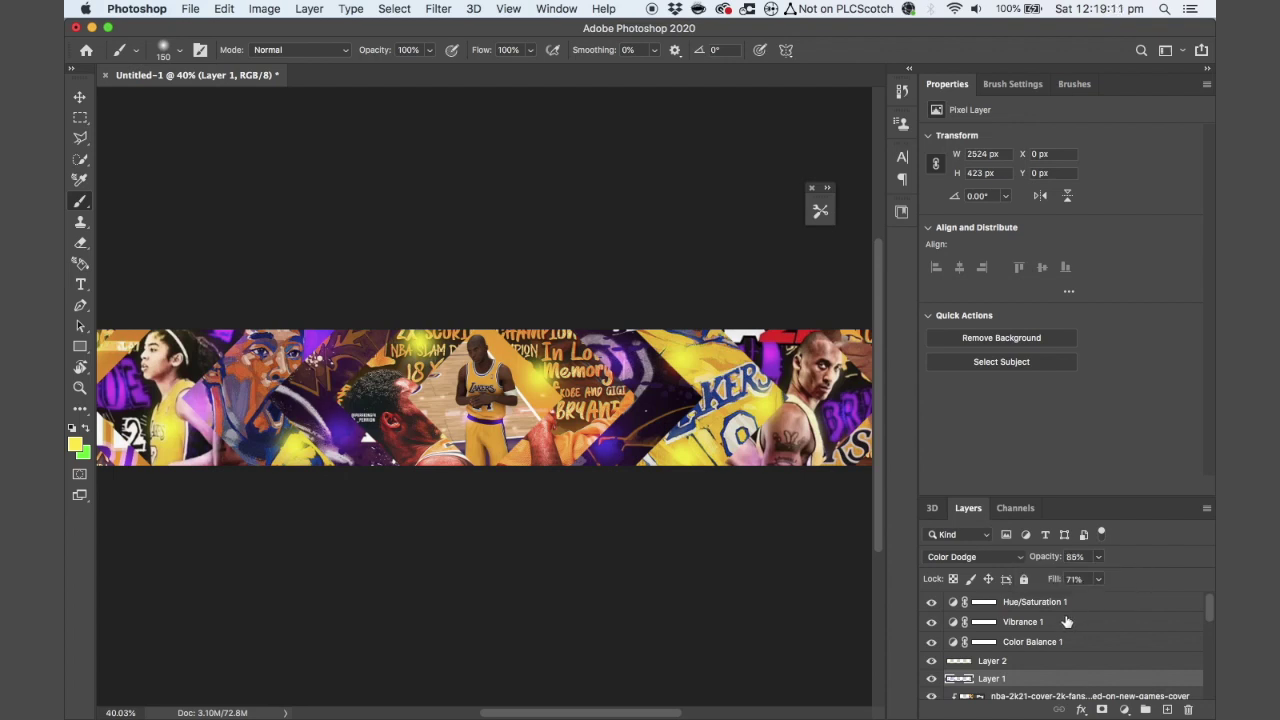
Lower the opacity of the yellow paint layer slightly and check the glow effect on the banner
{"action": "left_click", "coordinate": [1036, 660]}
{"action": "left_click", "coordinate": [1101, 584]}
{"action": "left_click", "coordinate": [1100, 558]}
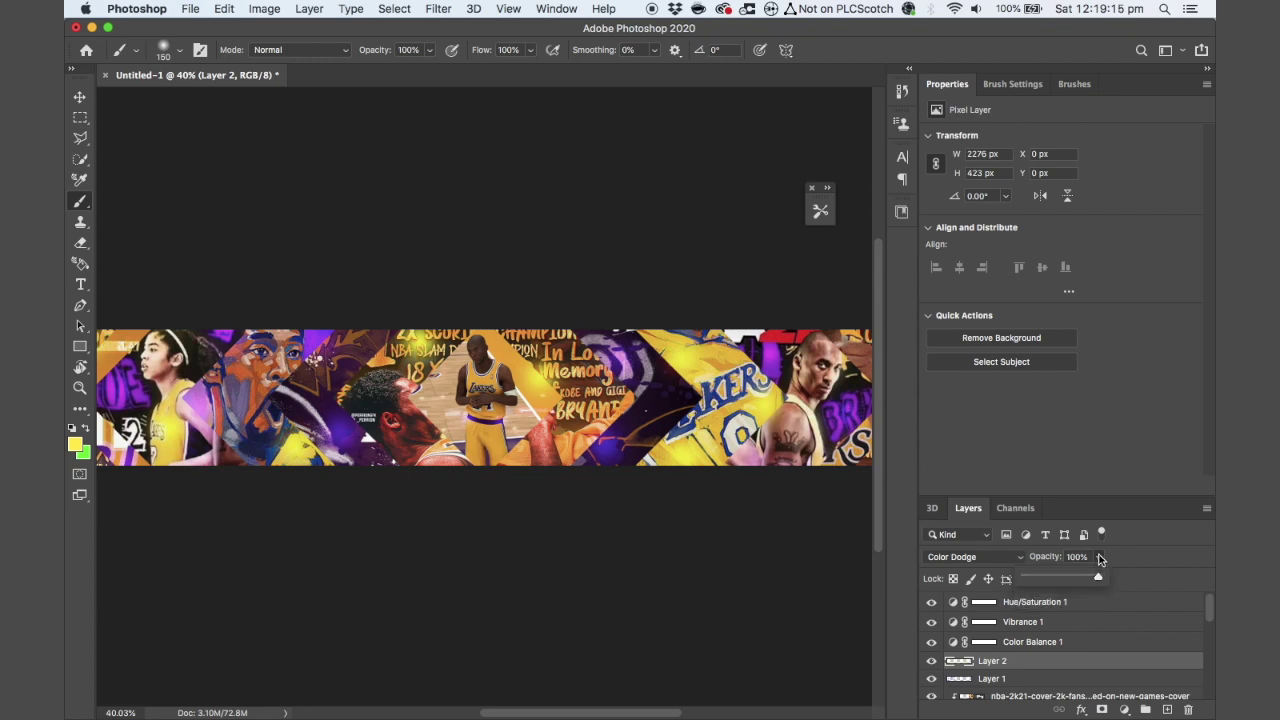
{"action": "left_click", "coordinate": [1088, 579]}
{"action": "left_click", "coordinate": [1148, 564]}
{"action": "scroll", "coordinate": [574, 387], "scroll_direction": "up", "scroll_amount": 1}
{"action": "scroll", "coordinate": [572, 388], "scroll_direction": "down", "scroll_amount": 4}
{"action": "scroll", "coordinate": [568, 384], "scroll_direction": "up", "scroll_amount": 1}
{"action": "scroll", "coordinate": [572, 388], "scroll_direction": "up", "scroll_amount": 2}
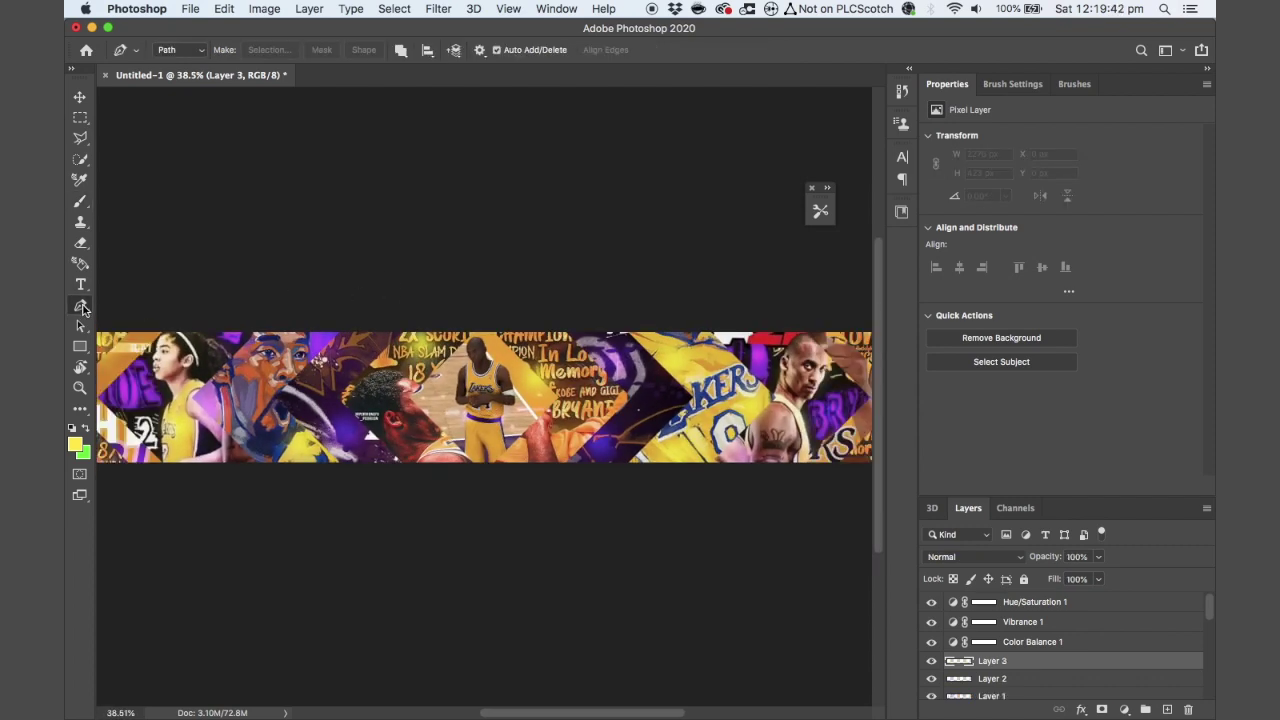
Set the Pen tool to Shape mode with a dashed stroke style
{"action": "left_click", "coordinate": [82, 308]}
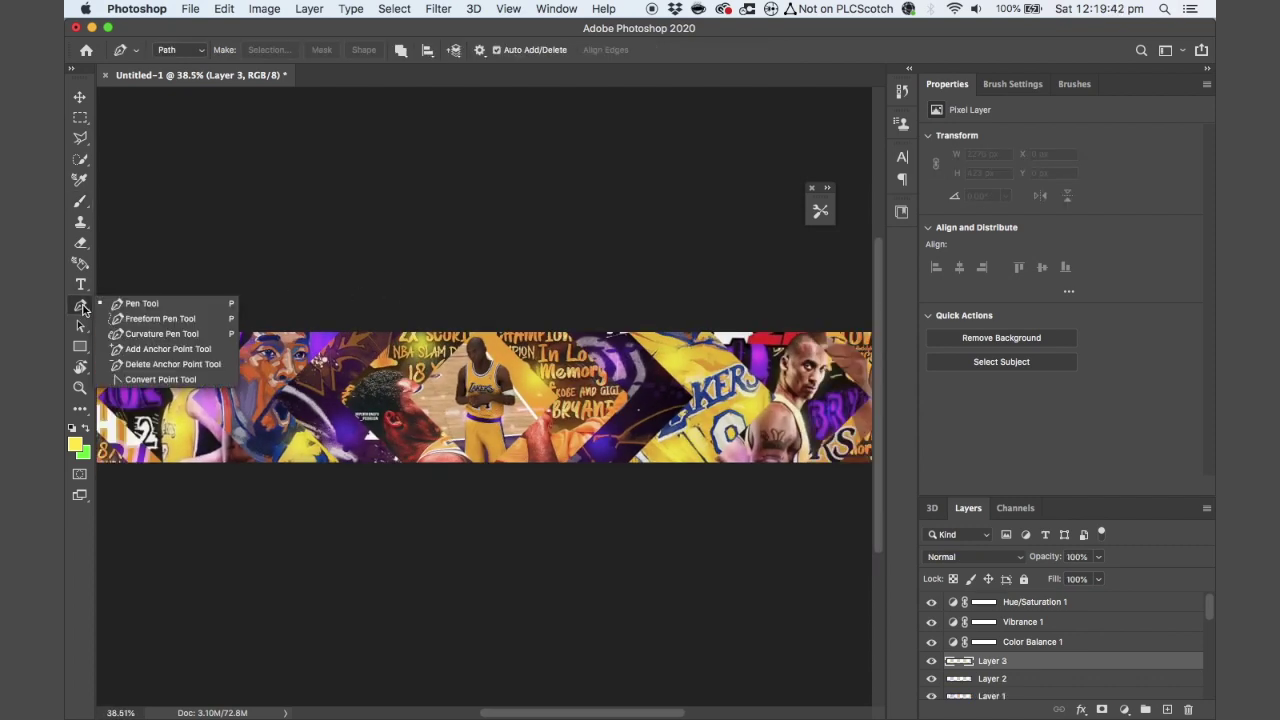
{"action": "left_click", "coordinate": [187, 57]}
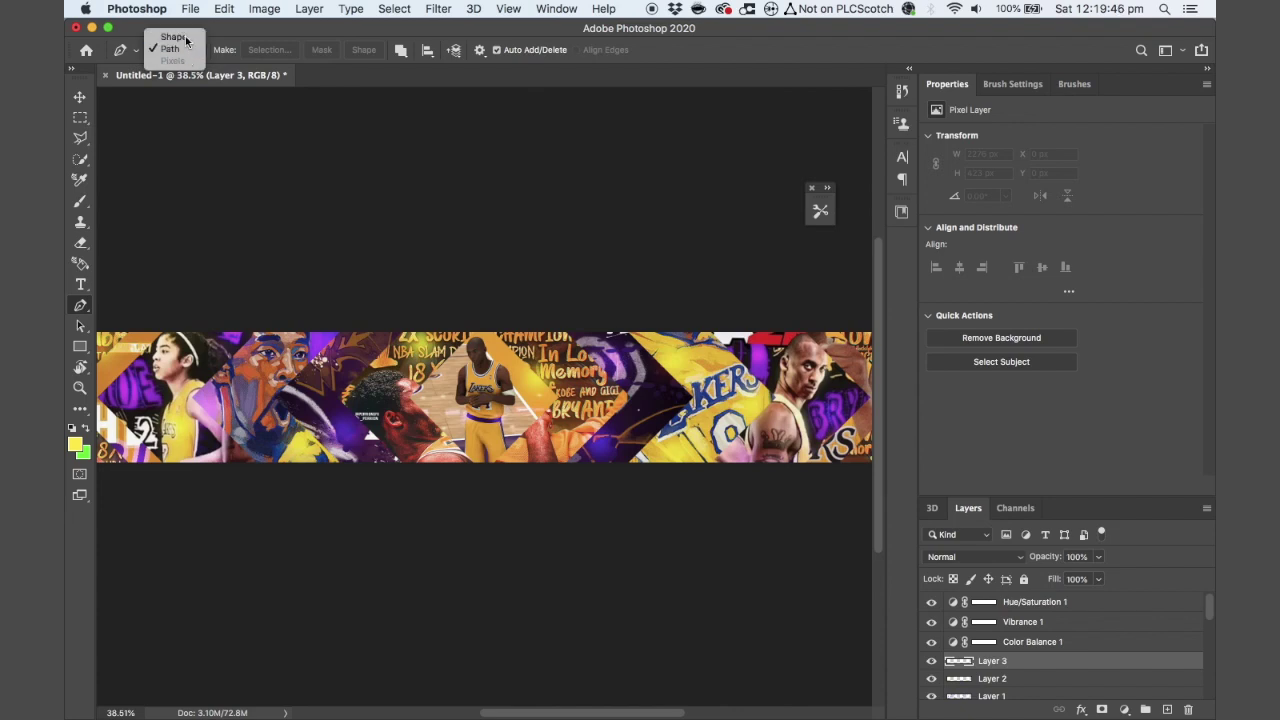
{"action": "left_click", "coordinate": [174, 37]}
{"action": "left_click", "coordinate": [241, 50]}
{"action": "left_click", "coordinate": [243, 133]}
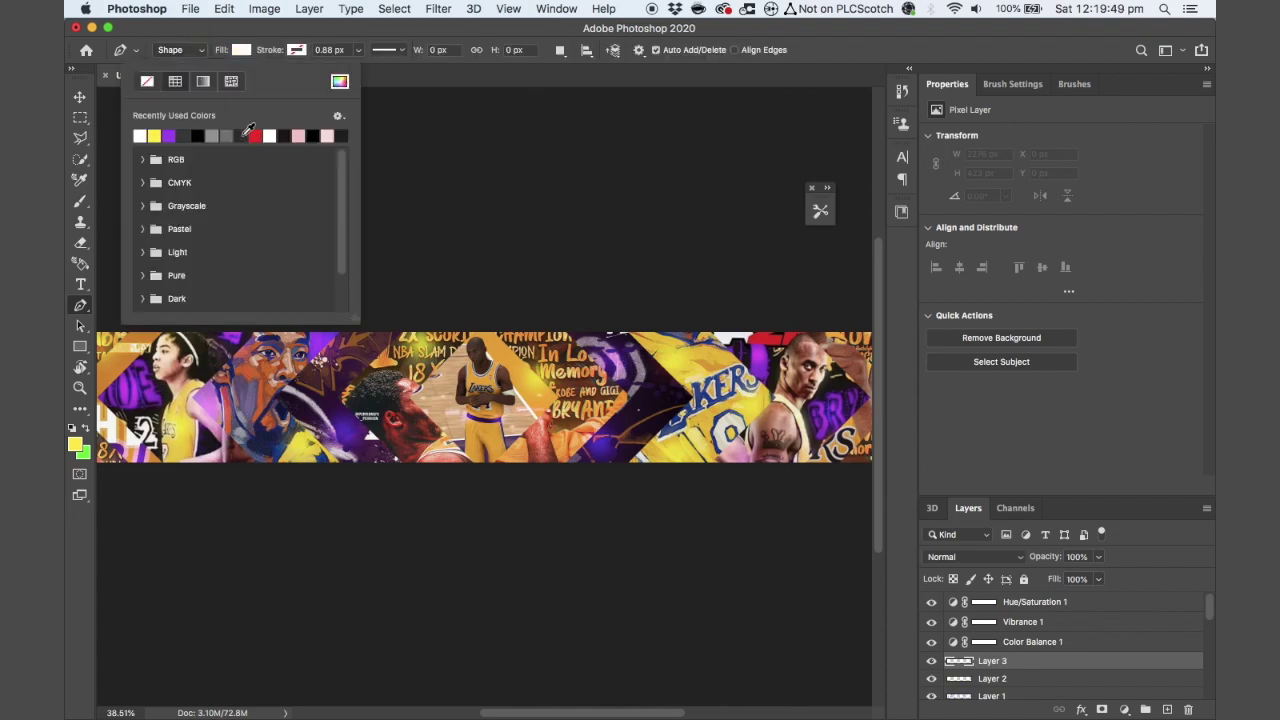
{"action": "left_click", "coordinate": [399, 52]}
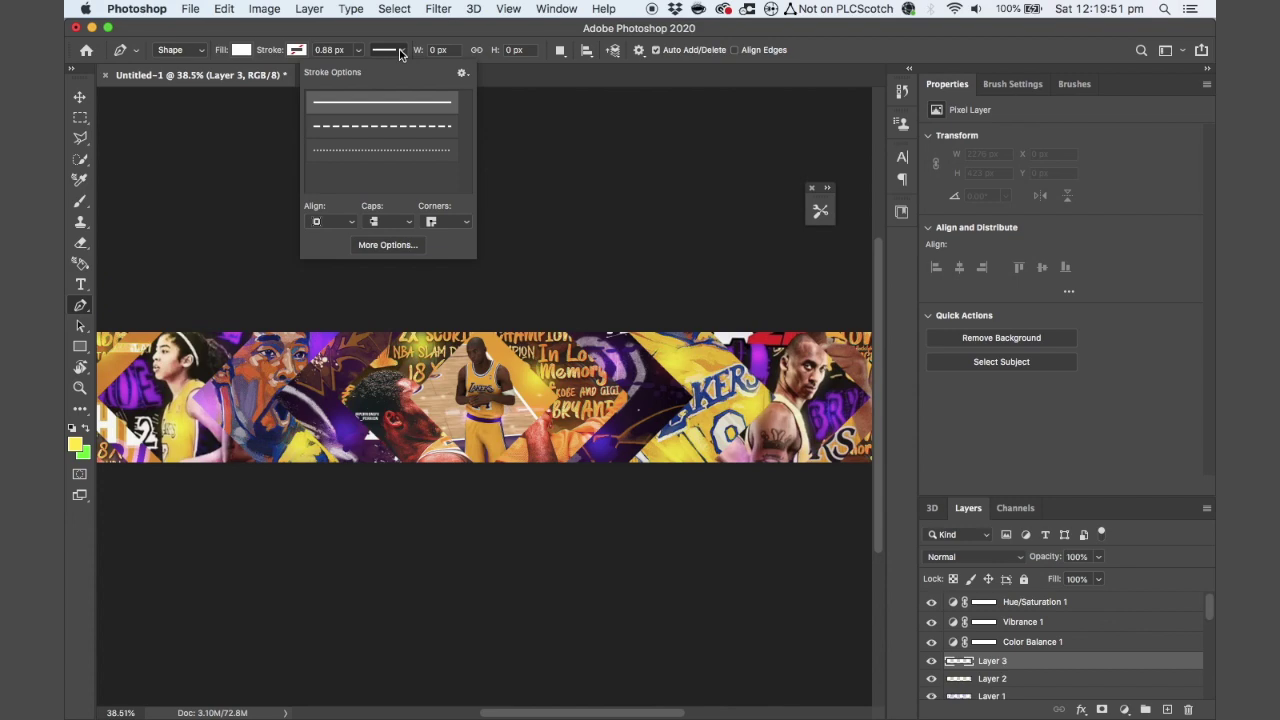
{"action": "left_click", "coordinate": [396, 131]}
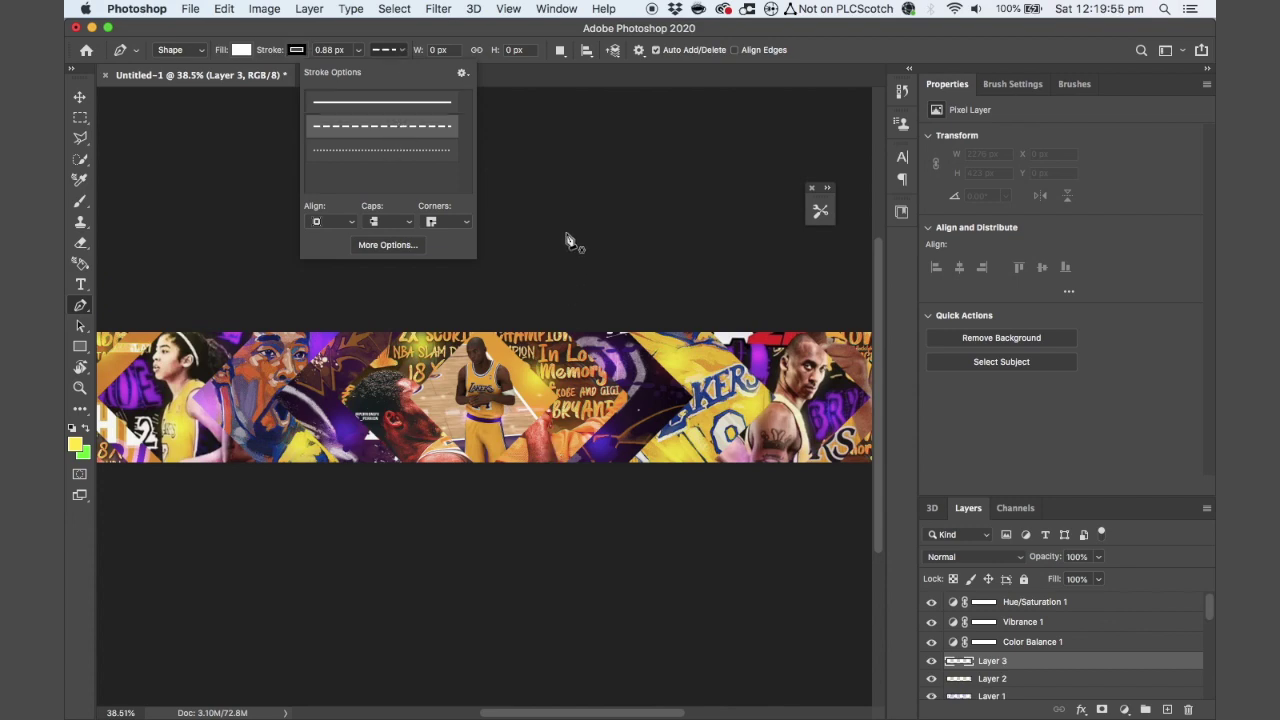
Draw a pen shape about 213 × 288 px along the central diamond's right edge, down to its corner and back inside
{"action": "key", "text": "super+plus"}
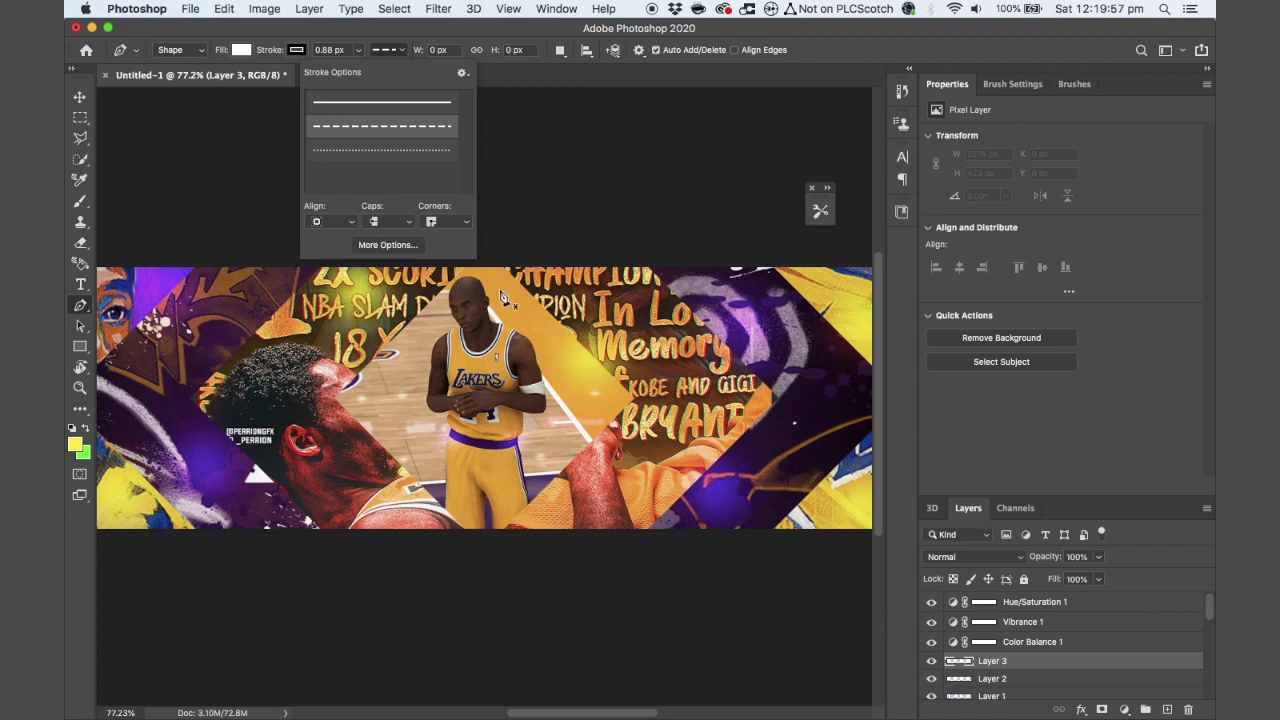
{"action": "left_click", "coordinate": [502, 268]}
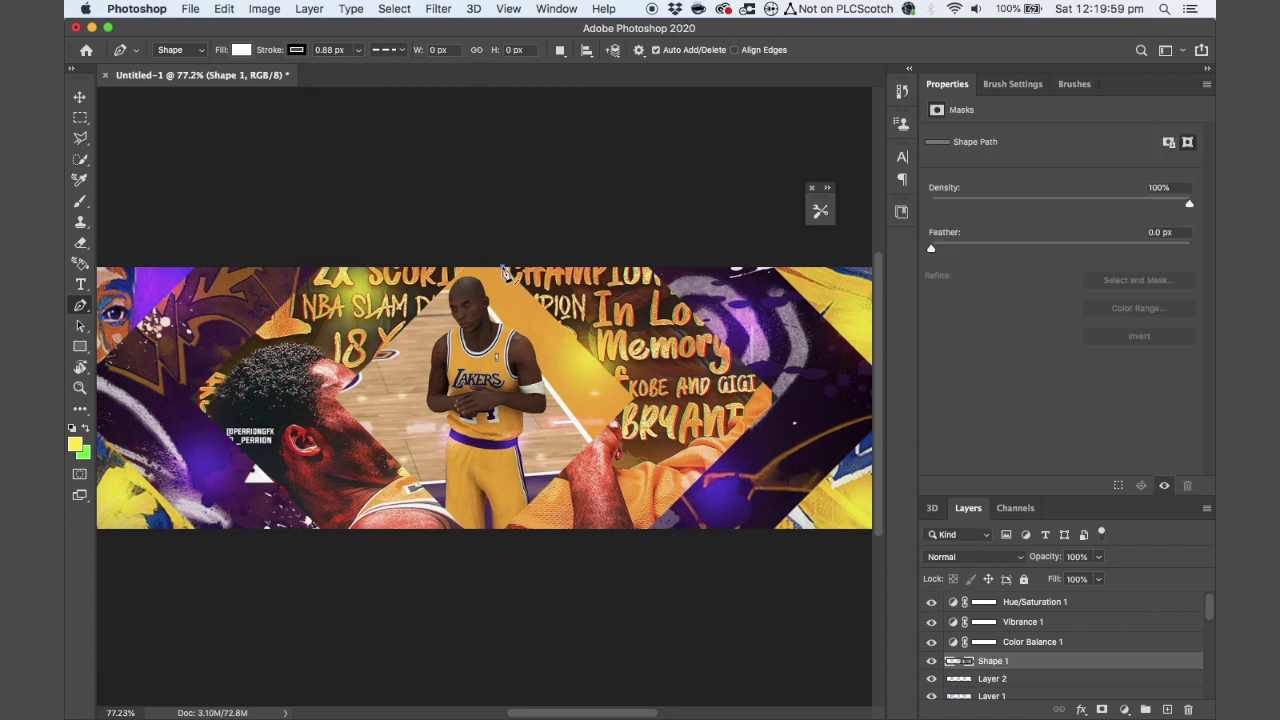
{"action": "left_click", "coordinate": [586, 351]}
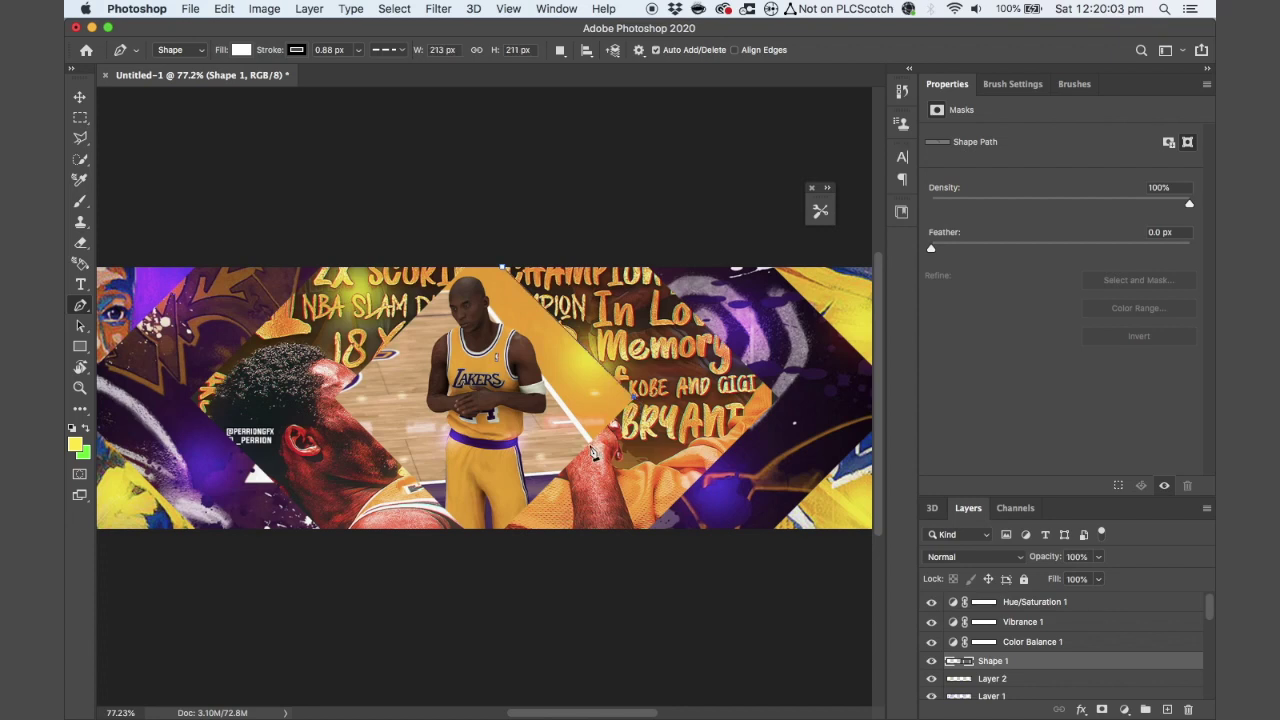
{"action": "left_click", "coordinate": [589, 447]}
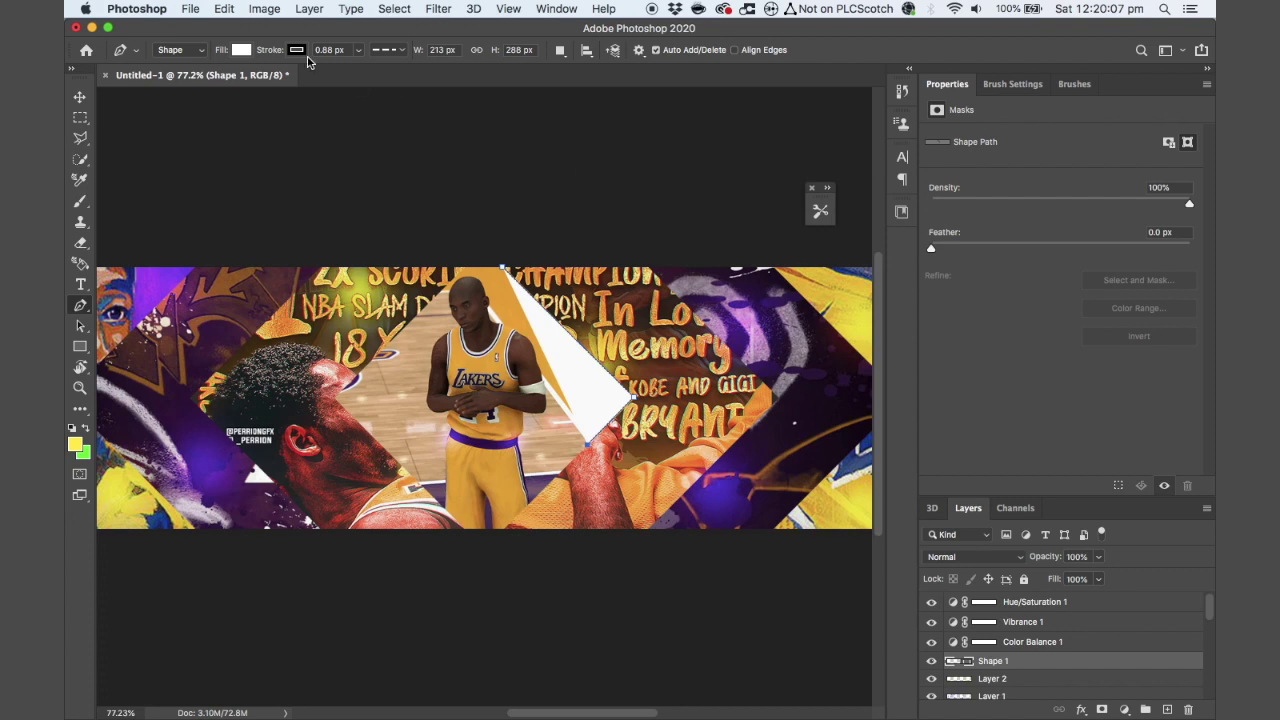
Remove the pen shape's fill and give it a white stroke 10.14 px wide
{"action": "left_click", "coordinate": [241, 50]}
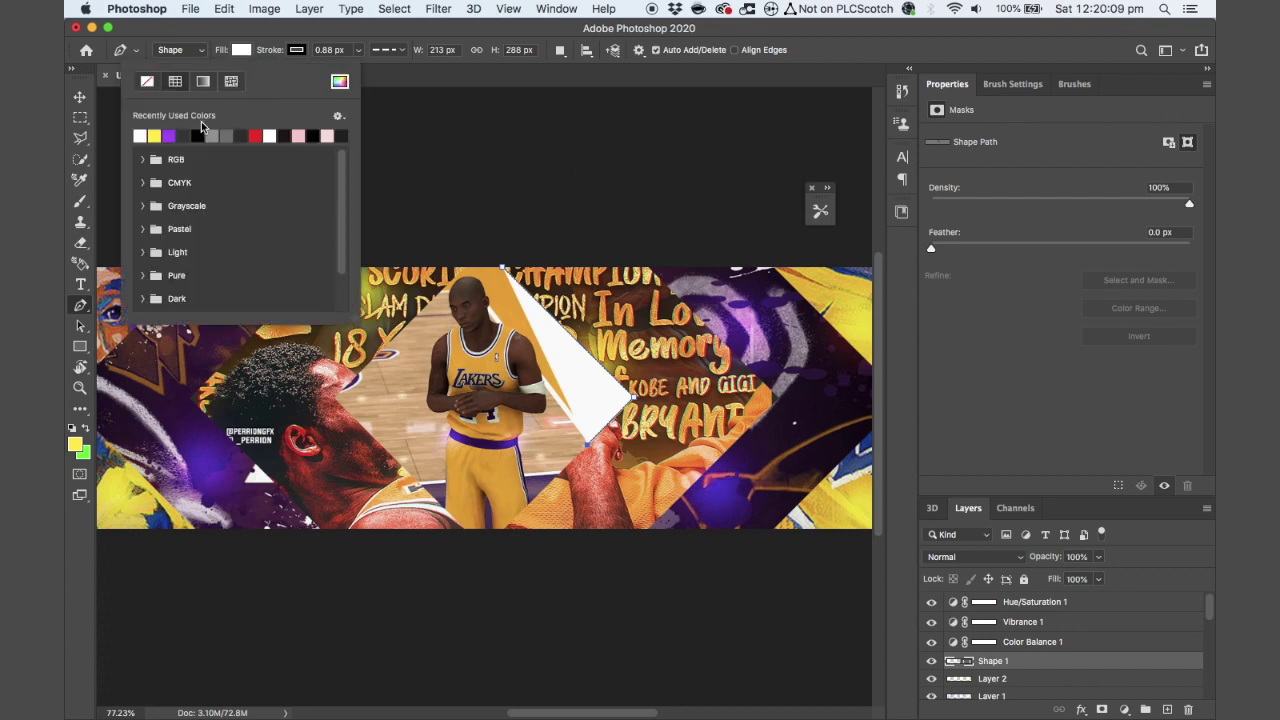
{"action": "left_click", "coordinate": [148, 84]}
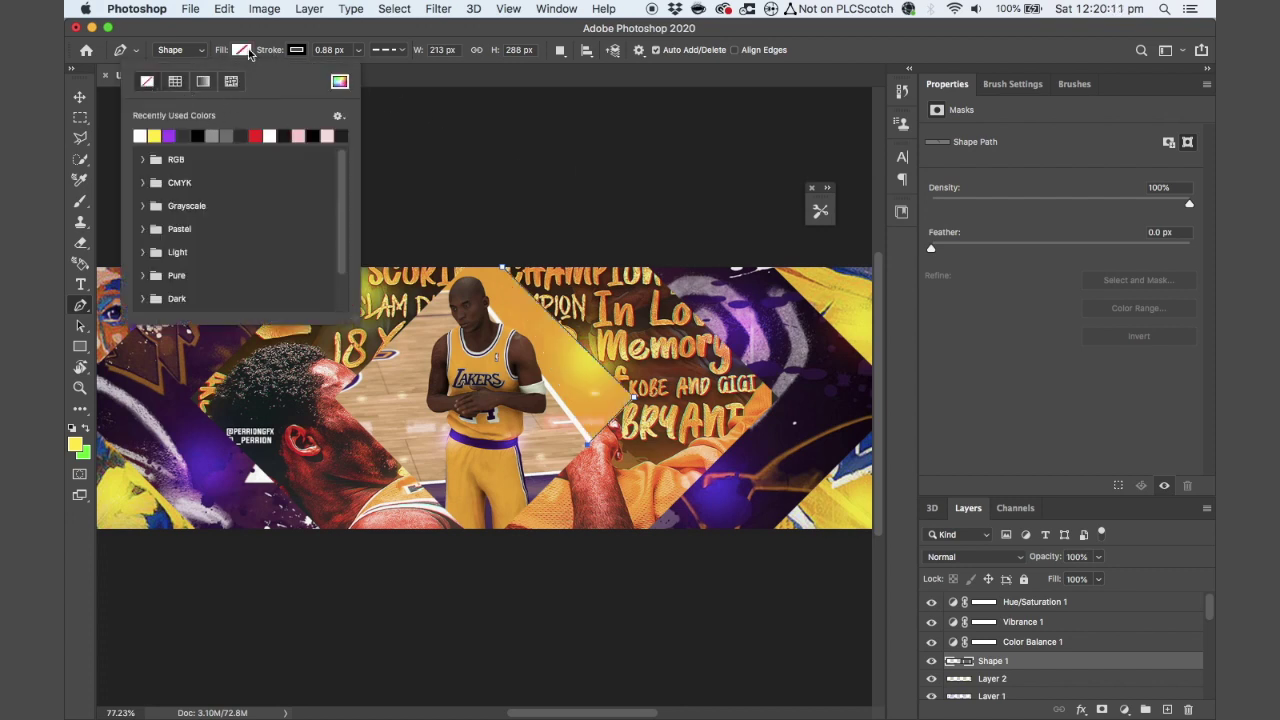
{"action": "left_click", "coordinate": [296, 50]}
{"action": "left_click", "coordinate": [197, 136]}
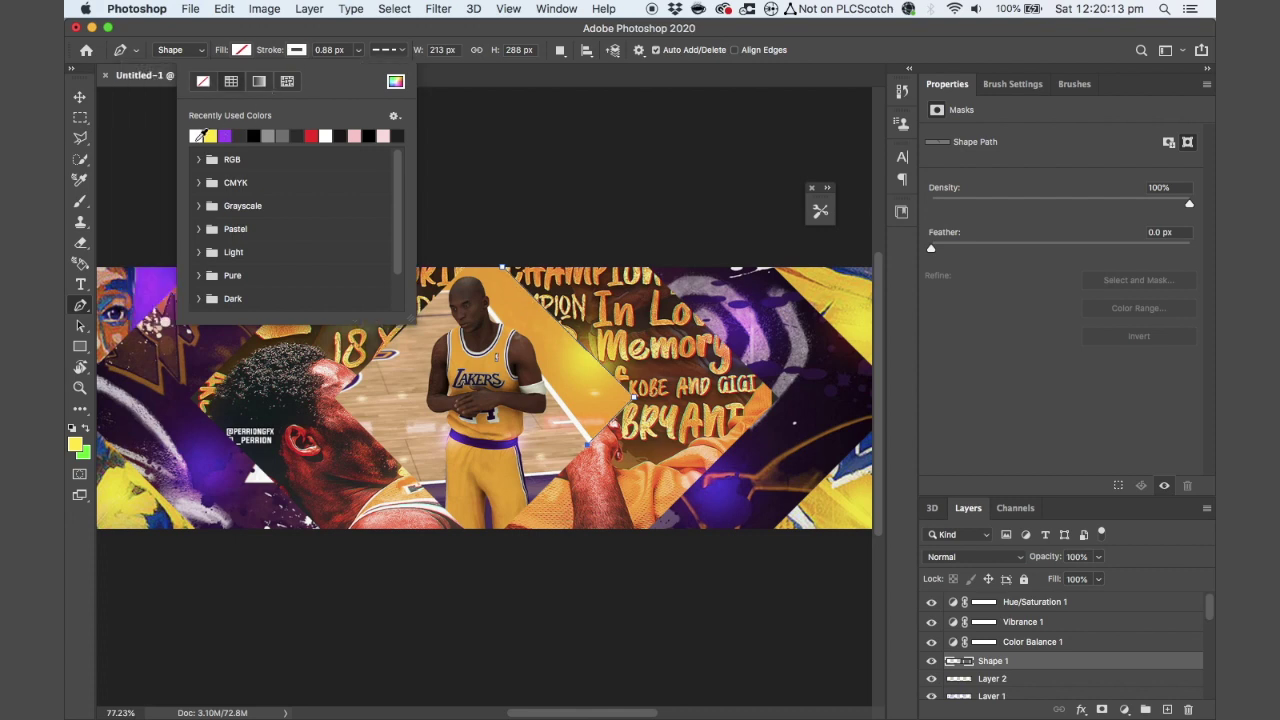
{"action": "left_click", "coordinate": [360, 51]}
{"action": "left_click_drag", "start_coordinate": [360, 66], "coordinate": [363, 67]}
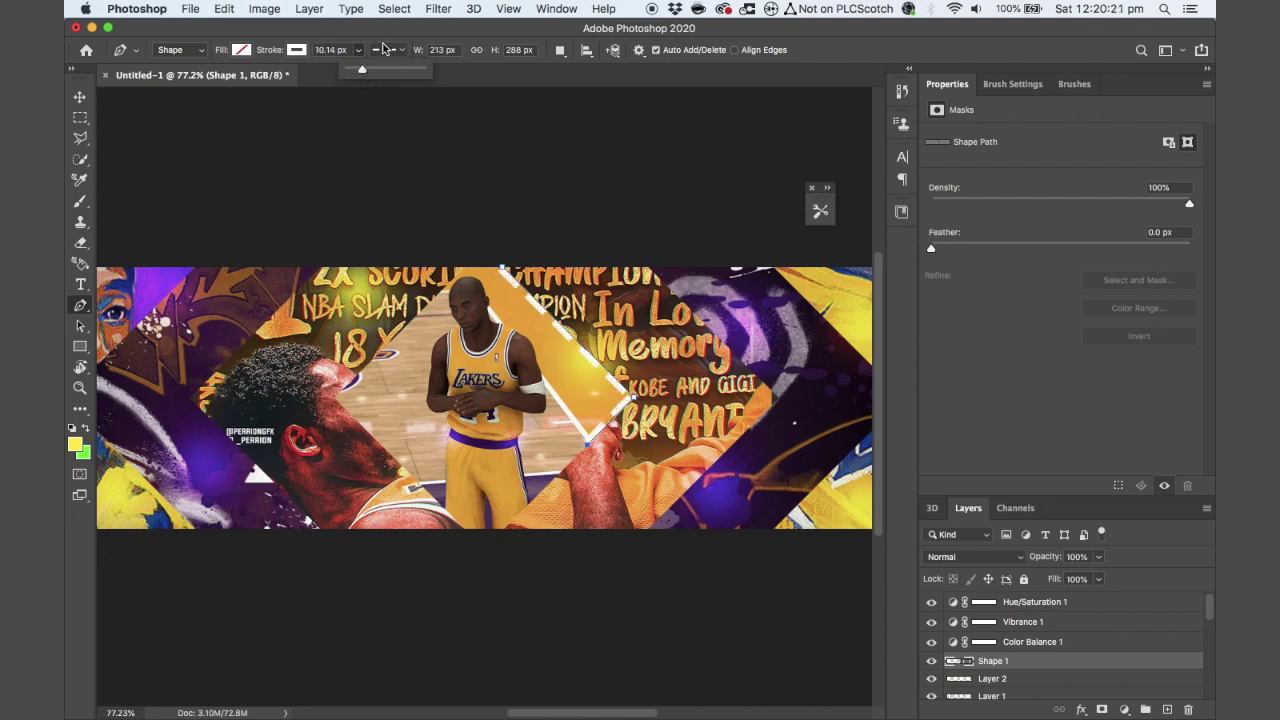
Set the alignment of the pen shape's dashed stroke to centre on the path
{"action": "left_click", "coordinate": [390, 50]}
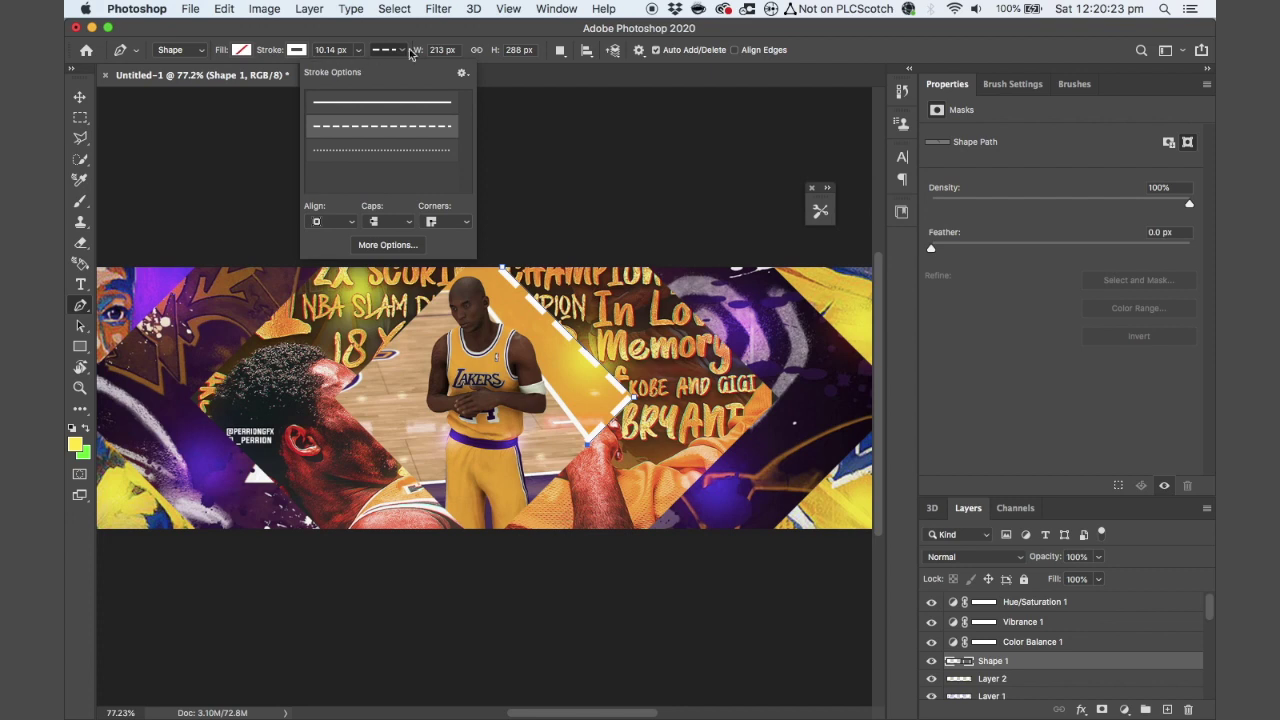
{"action": "left_click", "coordinate": [345, 224]}
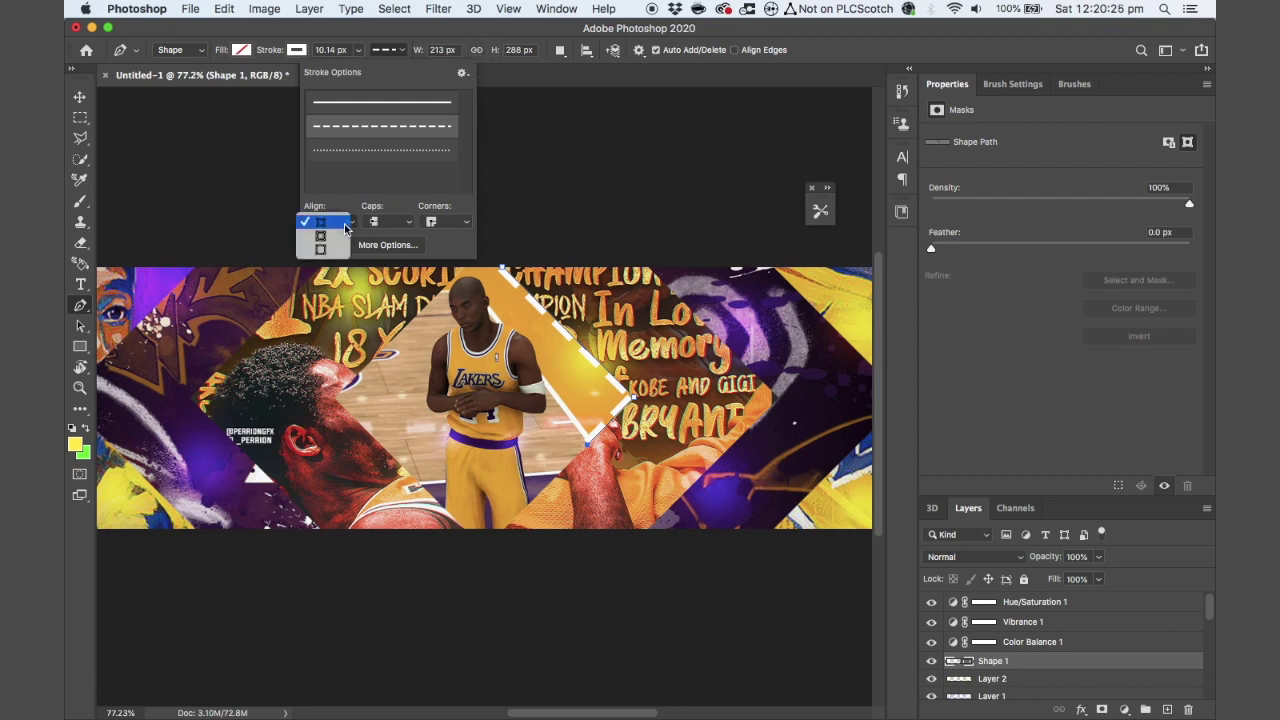
{"action": "left_click", "coordinate": [337, 237]}
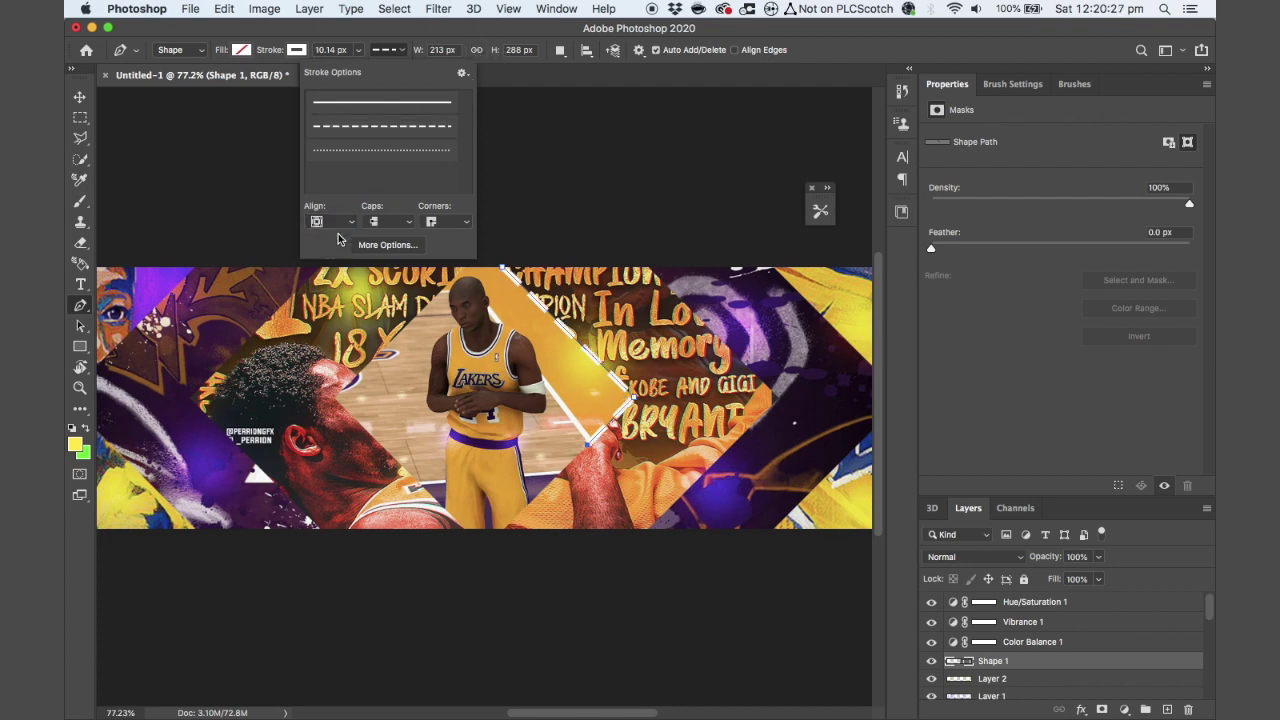
{"action": "left_click", "coordinate": [338, 222]}
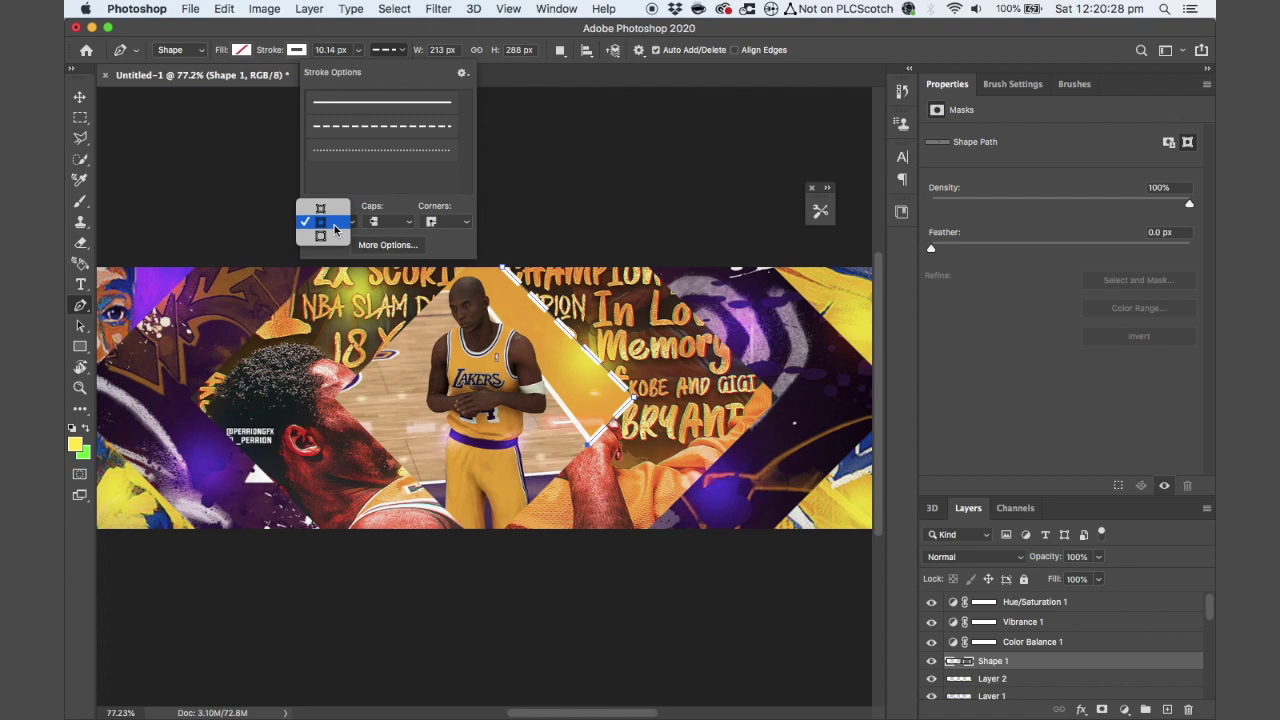
{"action": "left_click", "coordinate": [475, 211]}
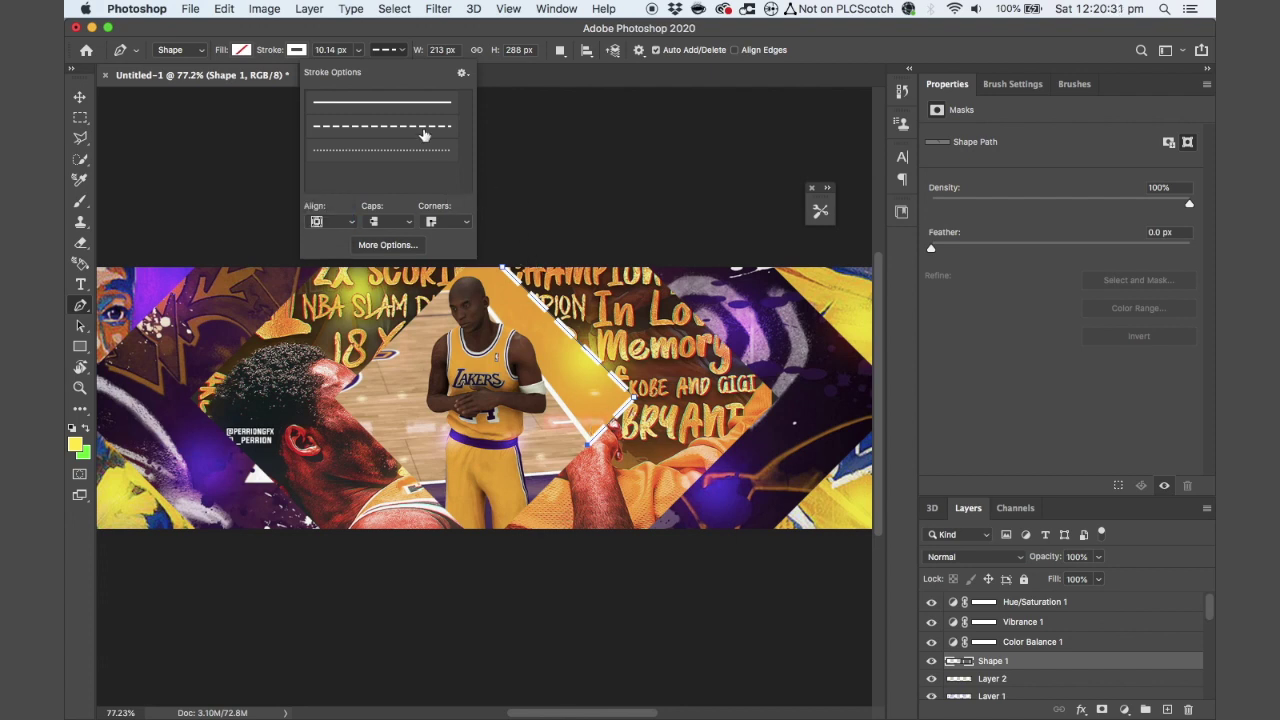
{"action": "key", "text": "Escape"}
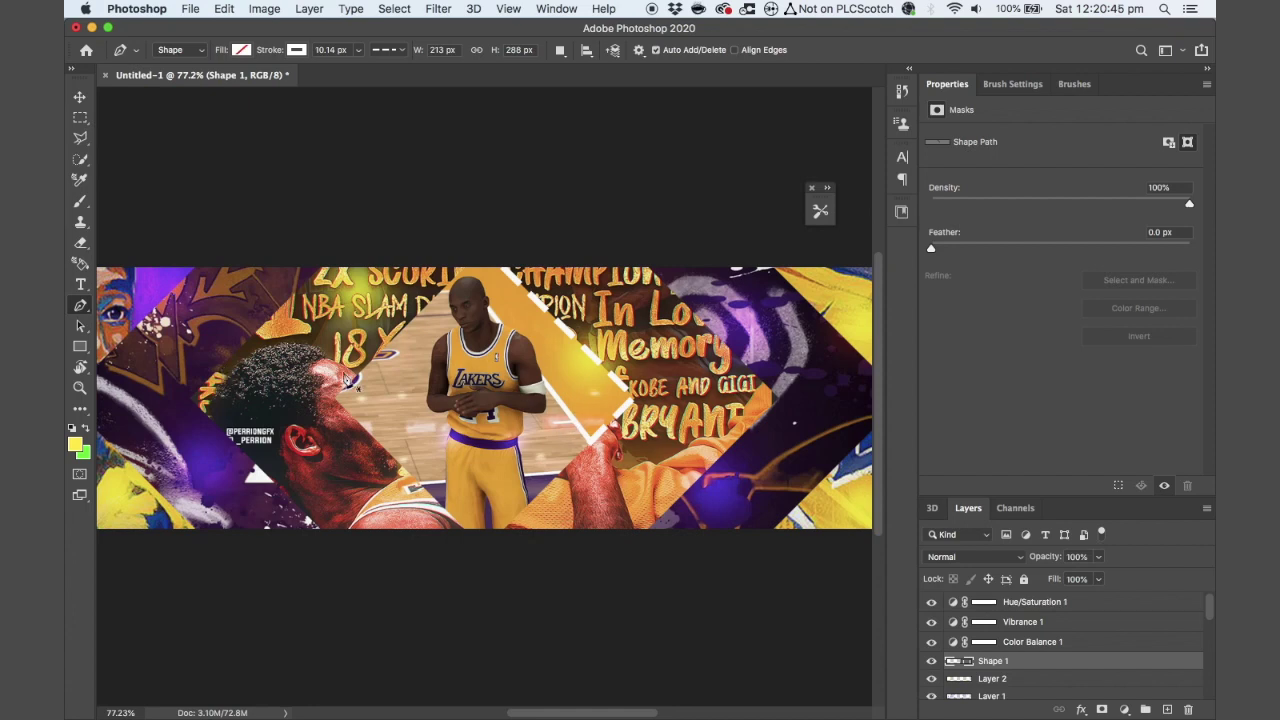
Draw a dashed pen shape about 70 × 119 px around the central diamond's left corner
{"action": "left_click", "coordinate": [234, 353]}
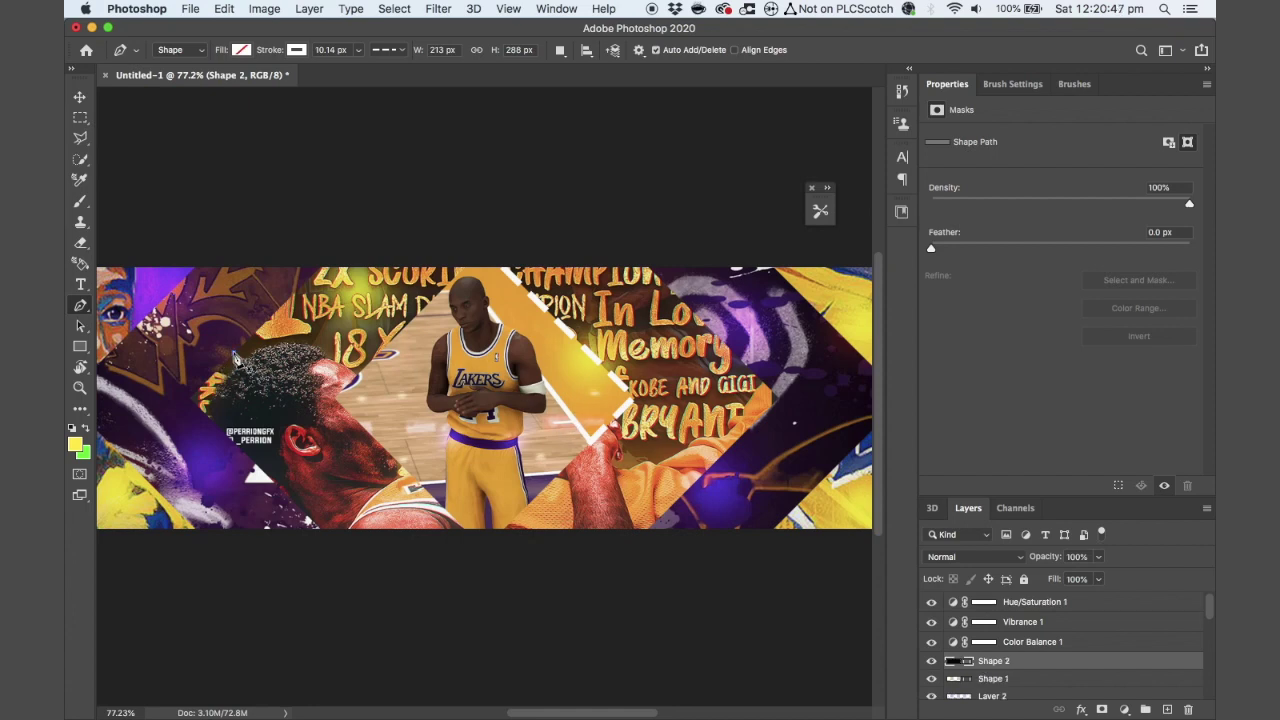
{"action": "left_click", "coordinate": [193, 404]}
{"action": "left_click", "coordinate": [219, 440]}
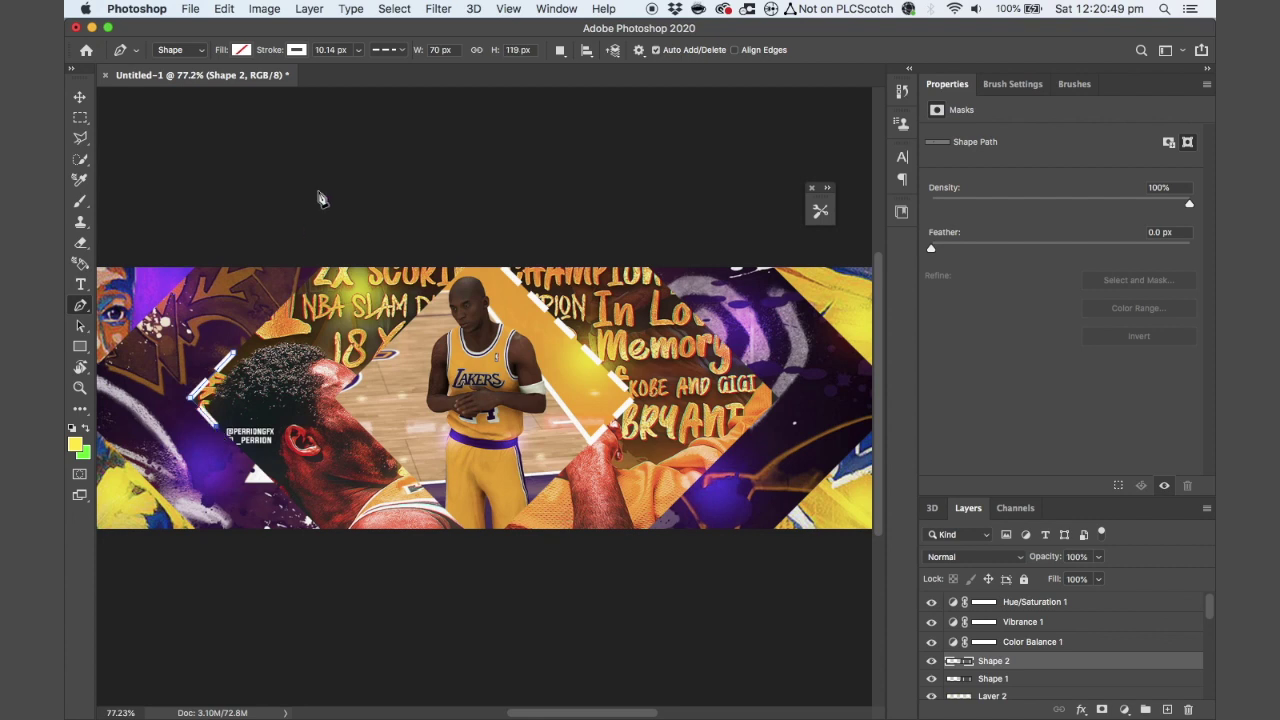
Change the left corner outline to a dotted stroke 7.41 px wide
{"action": "left_click", "coordinate": [397, 52]}
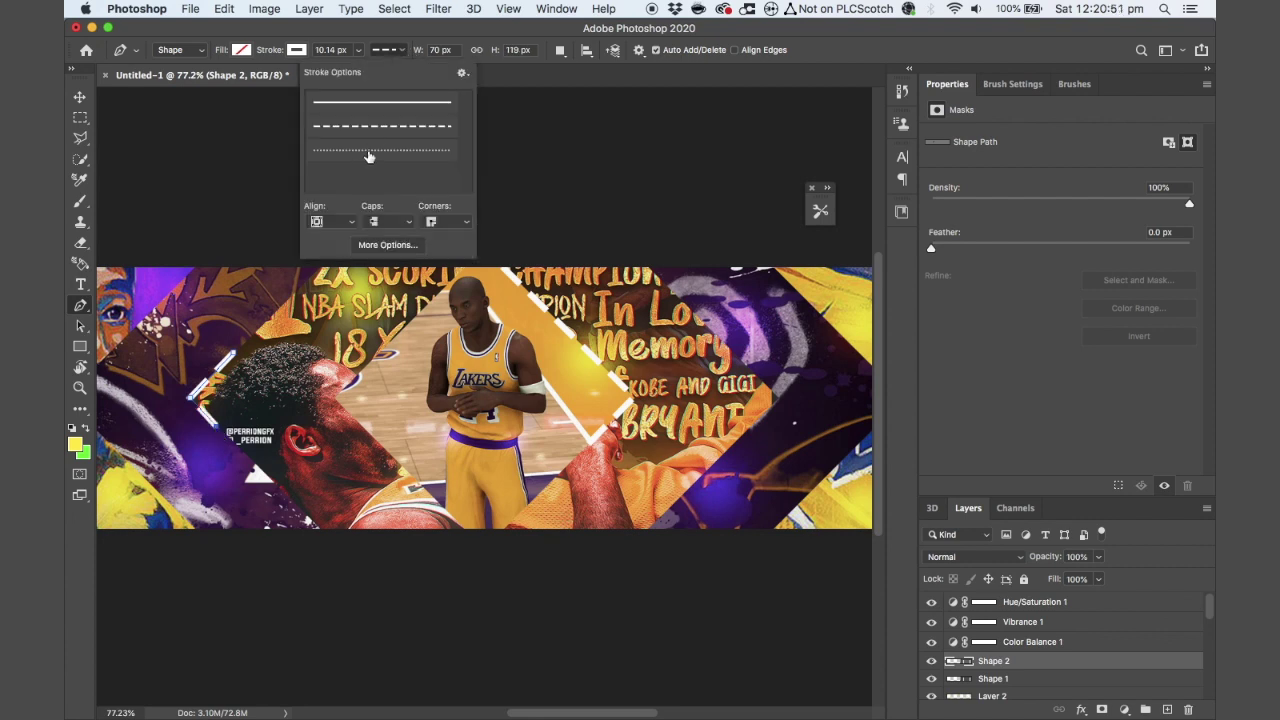
{"action": "left_click", "coordinate": [369, 152]}
{"action": "left_click", "coordinate": [357, 52]}
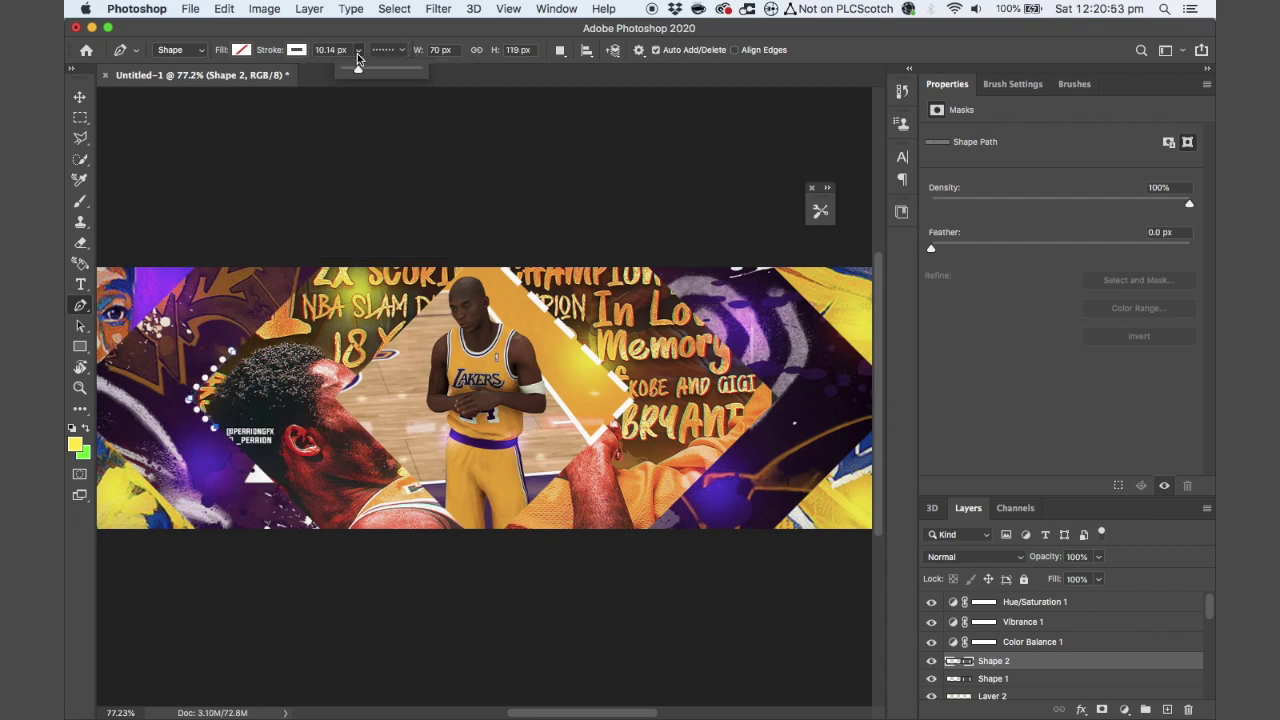
{"action": "left_click_drag", "start_coordinate": [355, 71], "coordinate": [358, 74]}
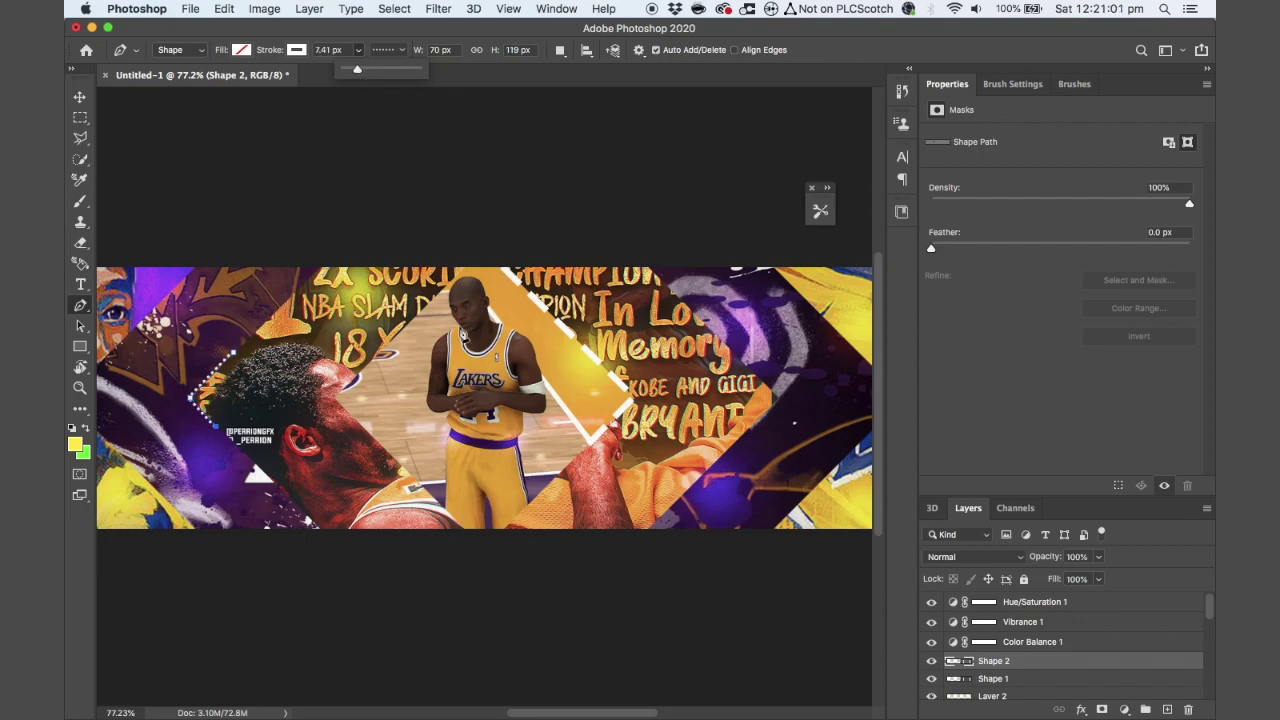
Adjust the stroke width of a further white outline shape along the diamond edges
{"action": "scroll", "coordinate": [462, 330], "scroll_direction": "down", "scroll_amount": 3}
{"action": "scroll", "coordinate": [462, 330], "scroll_direction": "up", "scroll_amount": 1}
{"action": "left_click", "coordinate": [81, 119]}
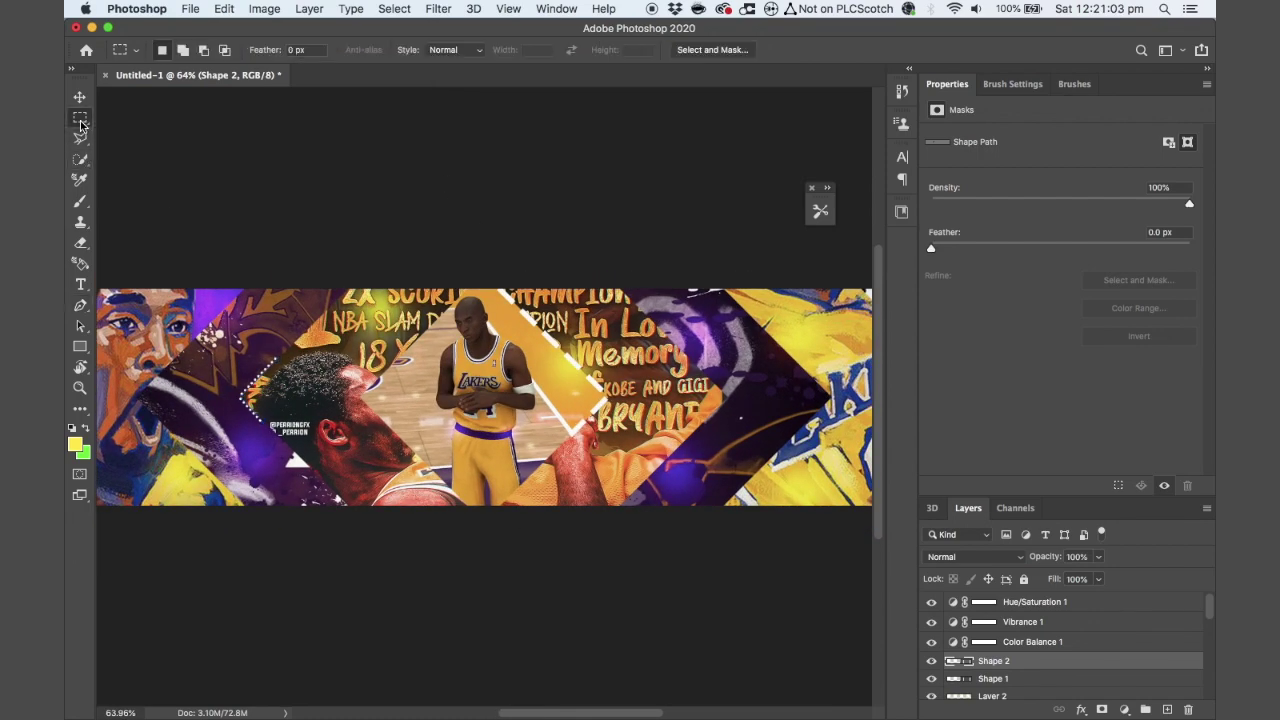
{"action": "scroll", "coordinate": [583, 463], "scroll_direction": "down", "scroll_amount": 3}
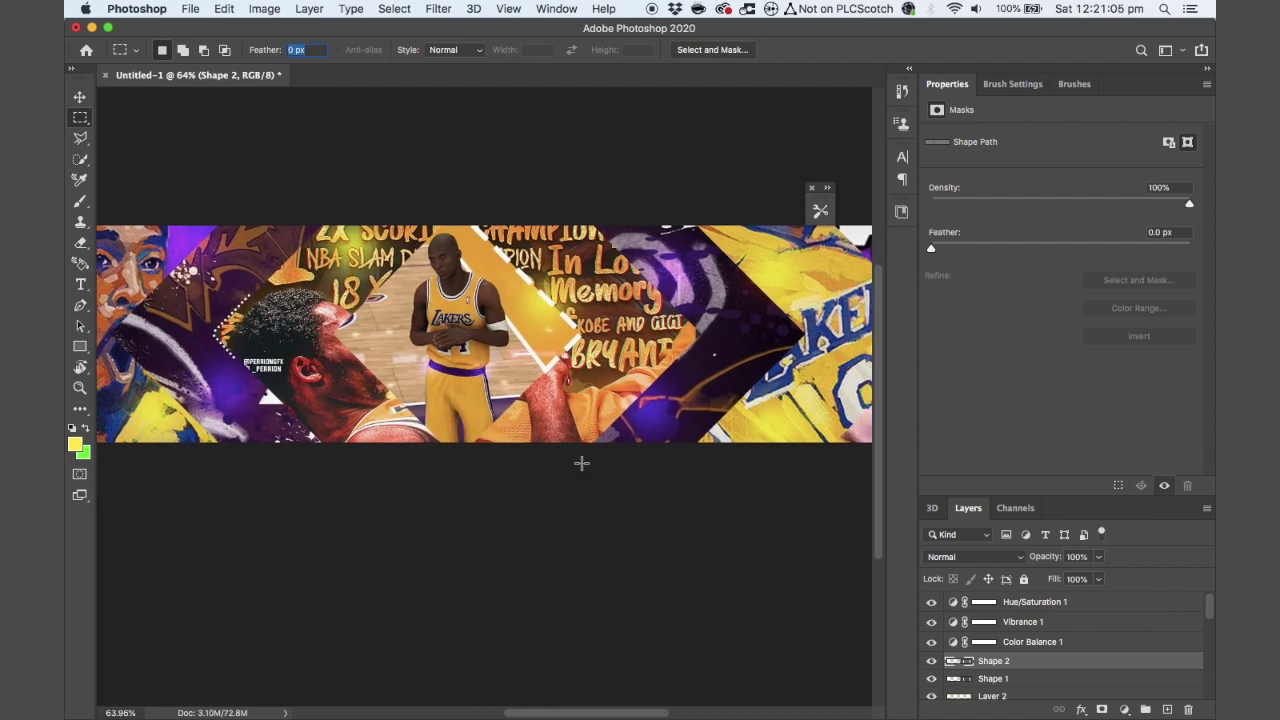
{"action": "scroll", "coordinate": [582, 480], "scroll_direction": "down", "scroll_amount": 3}
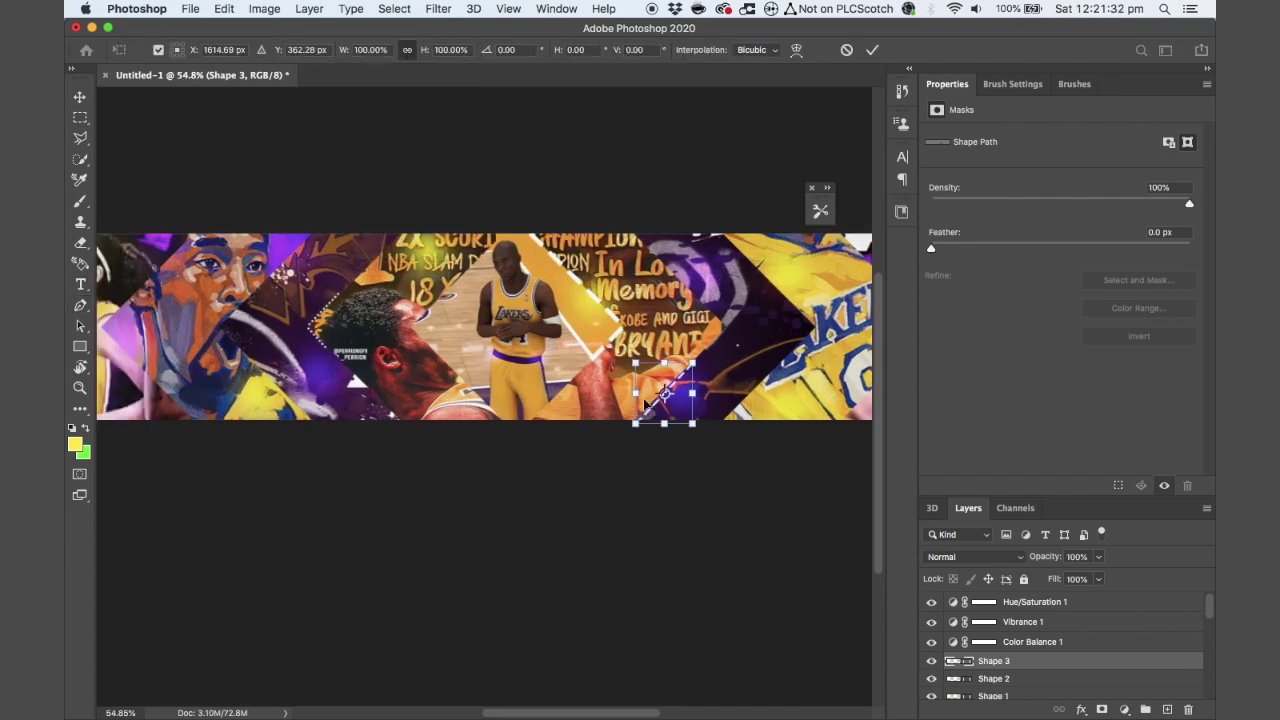
{"action": "left_click", "coordinate": [358, 50]}
{"action": "left_click_drag", "start_coordinate": [360, 70], "coordinate": [362, 76]}
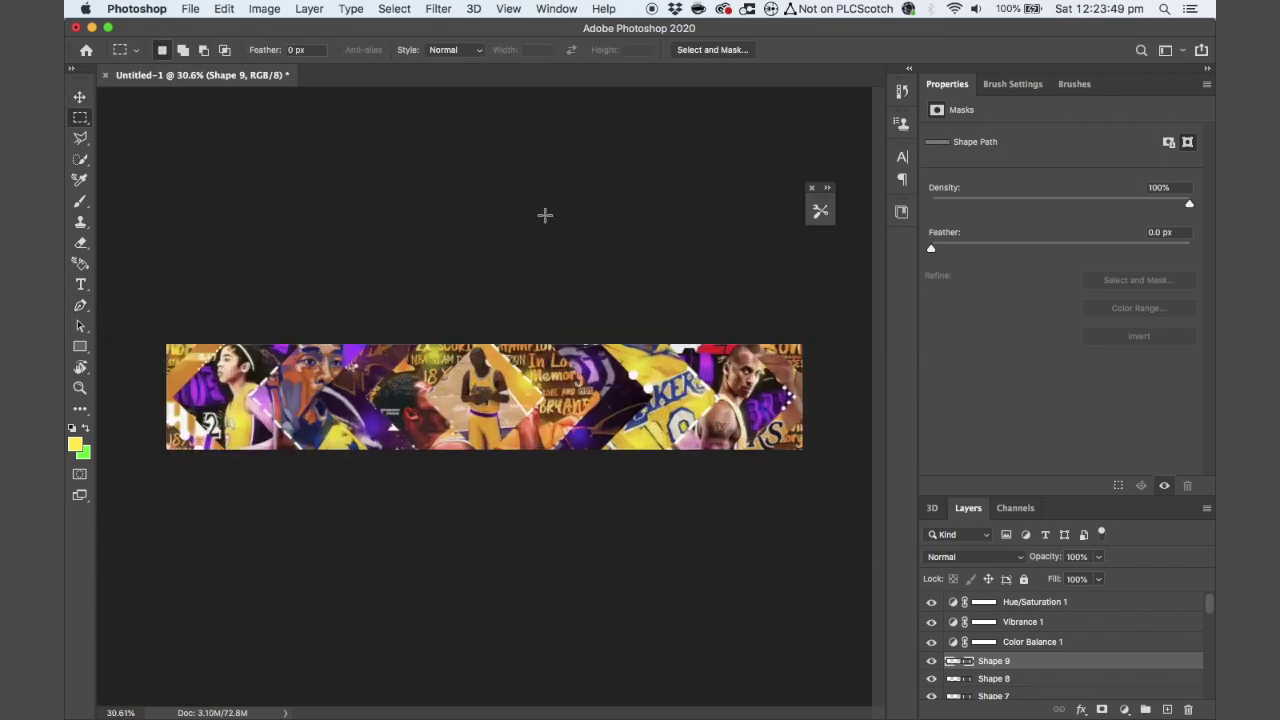
{"action": "scroll", "coordinate": [545, 214], "scroll_direction": "up", "scroll_amount": 1}
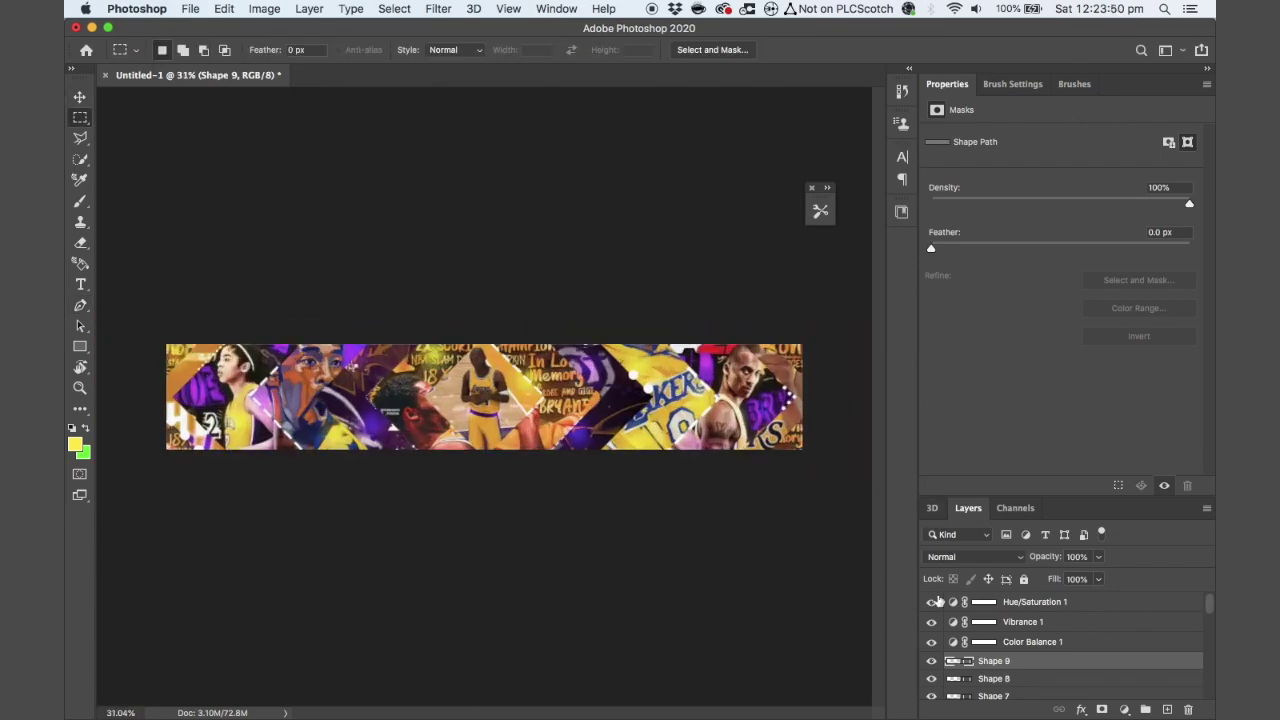
{"action": "key", "text": "alt+]"}
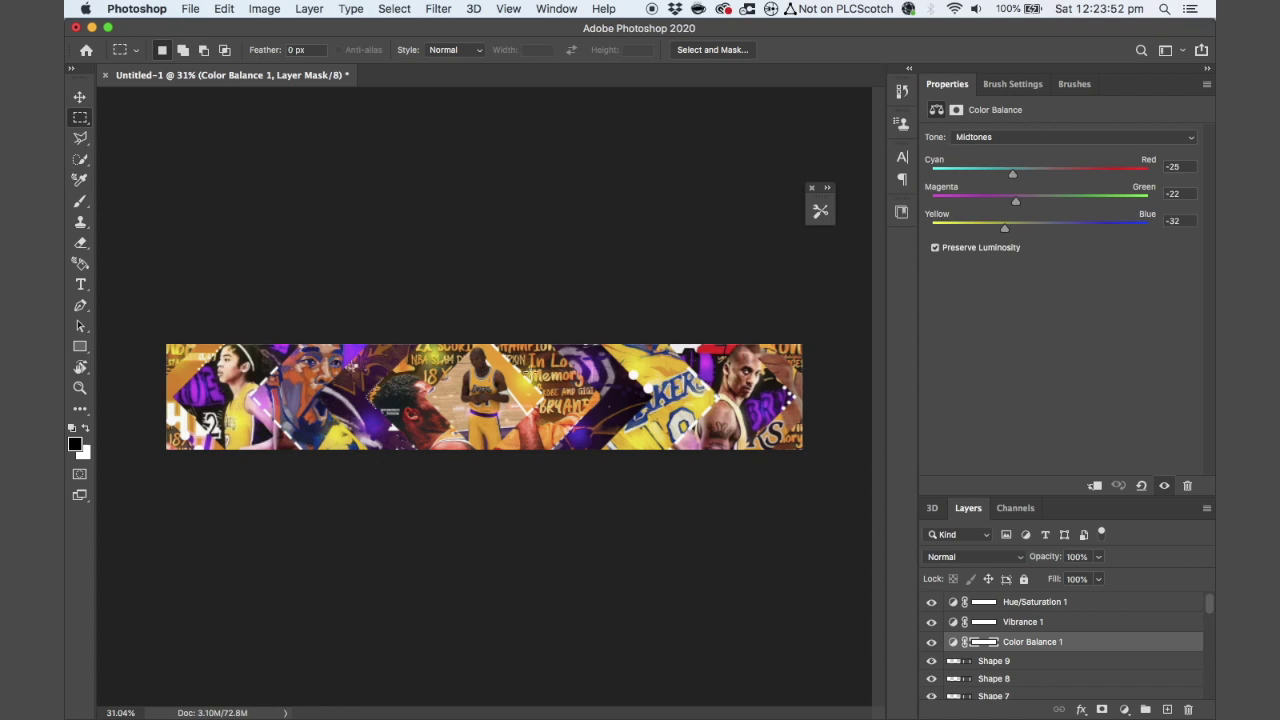
{"action": "scroll", "coordinate": [484, 397], "scroll_direction": "up", "scroll_amount": 1}
{"action": "scroll", "coordinate": [484, 397], "scroll_direction": "down", "scroll_amount": 3}
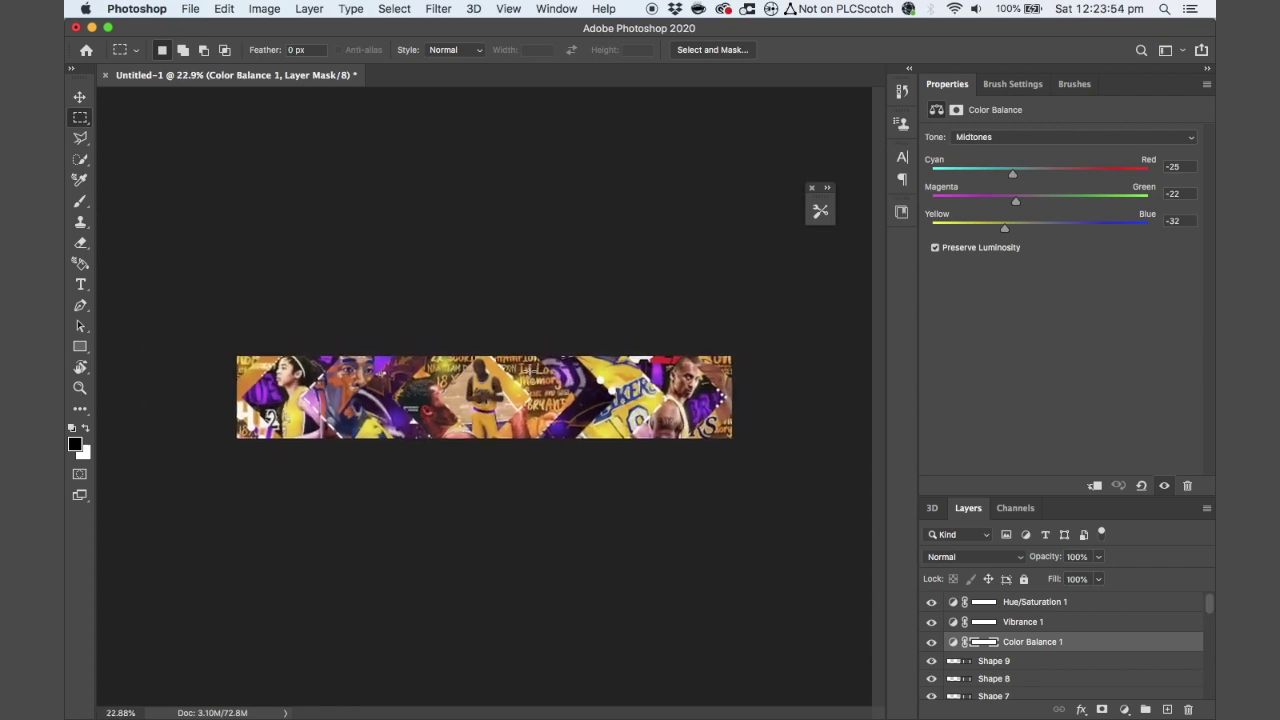
{"action": "scroll", "coordinate": [484, 397], "scroll_direction": "up", "scroll_amount": 3}
{"action": "key", "text": "alt+["}
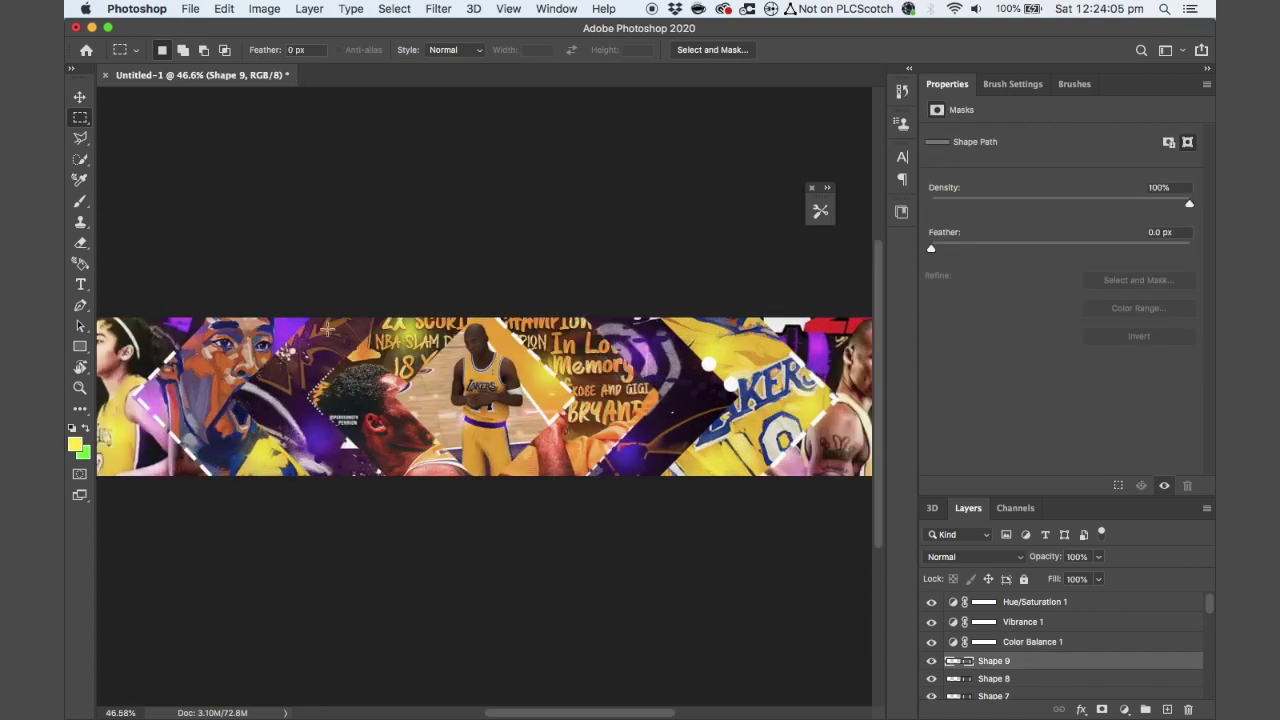
Start a text layer over the banner's centre in BatmanForeverAlternate and set its colour to white
{"action": "left_click", "coordinate": [81, 284]}
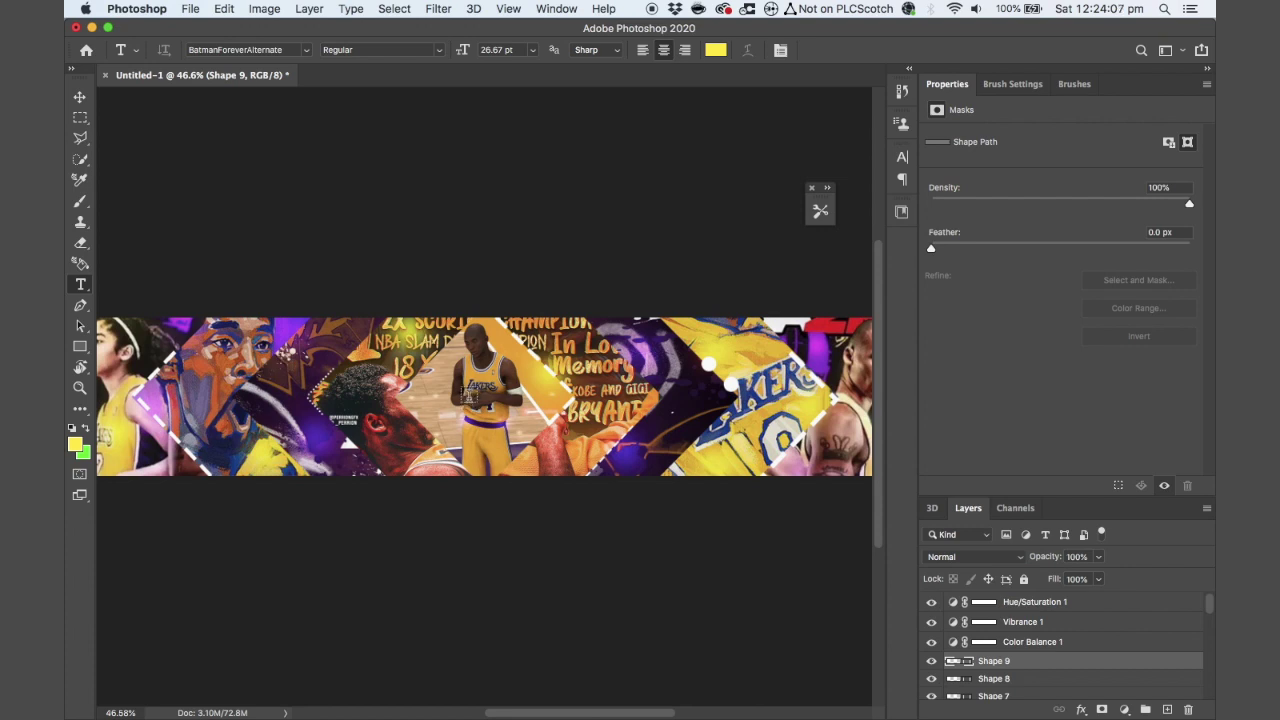
{"action": "left_click", "coordinate": [428, 375]}
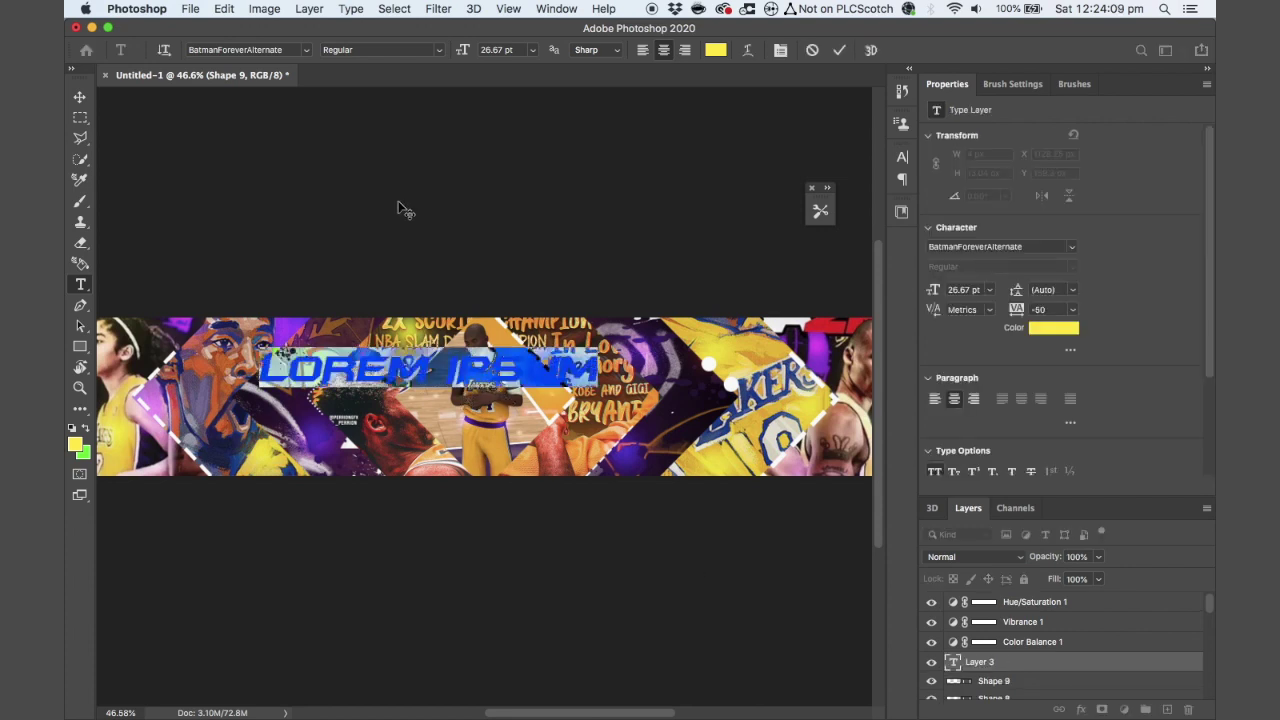
{"action": "left_click", "coordinate": [715, 50]}
{"action": "left_click_drag", "start_coordinate": [797, 185], "coordinate": [768, 166]}
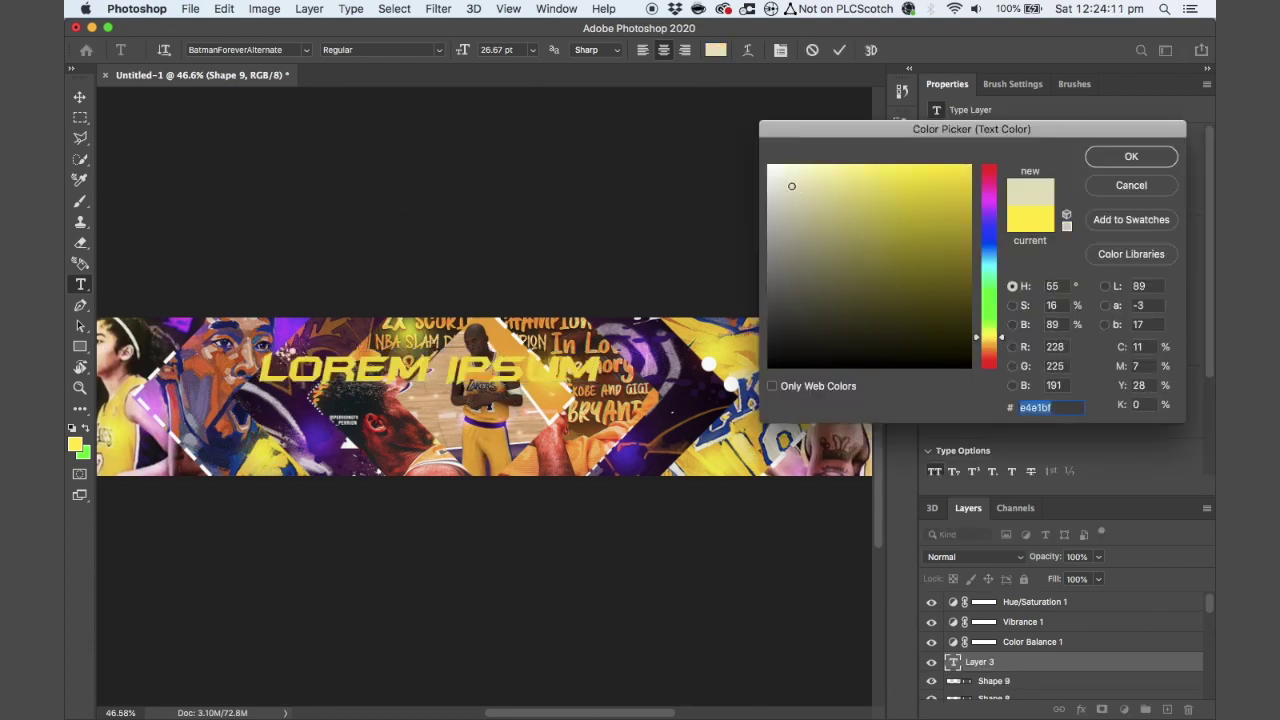
{"action": "left_click", "coordinate": [1133, 157]}
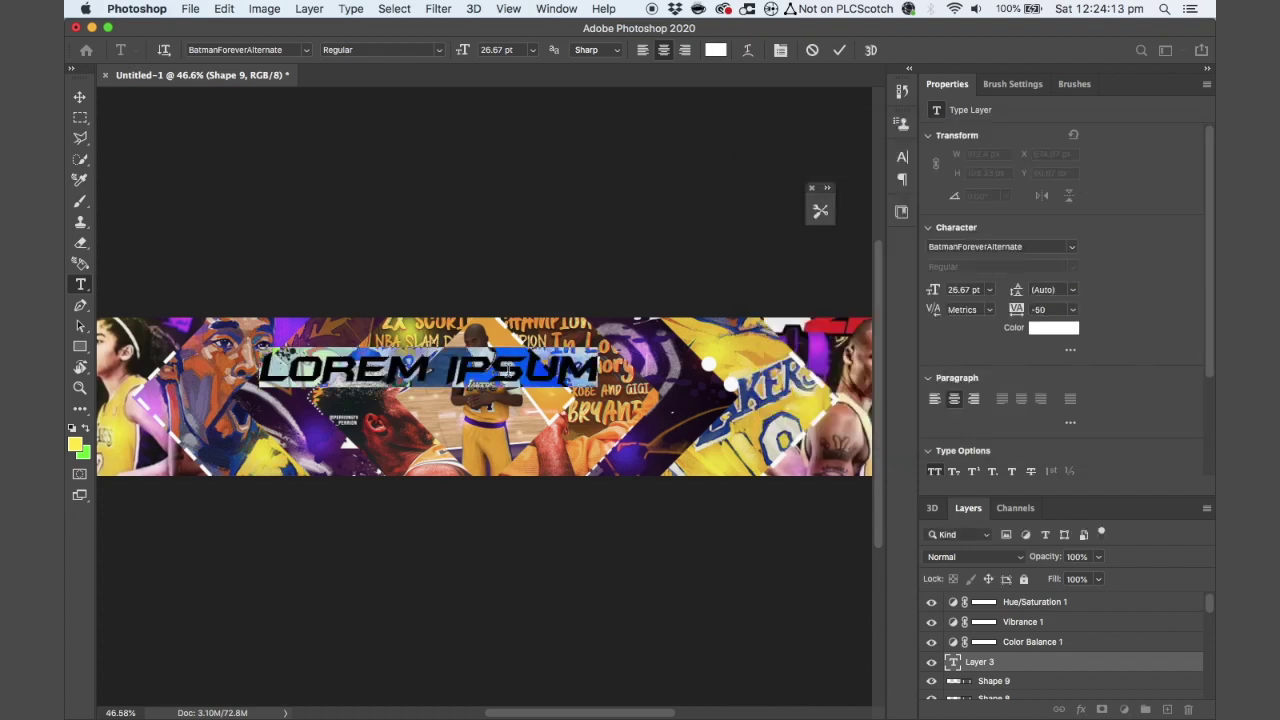
Enter "Your name" on two lines and position the text over the standing player in the central diamond
{"action": "type", "text": "Your"}
{"action": "key", "text": "Return"}
{"action": "type", "text": "name"}
{"action": "key", "text": "Escape"}
{"action": "key", "text": "v"}
{"action": "left_click_drag", "start_coordinate": [511, 385], "coordinate": [497, 385]}
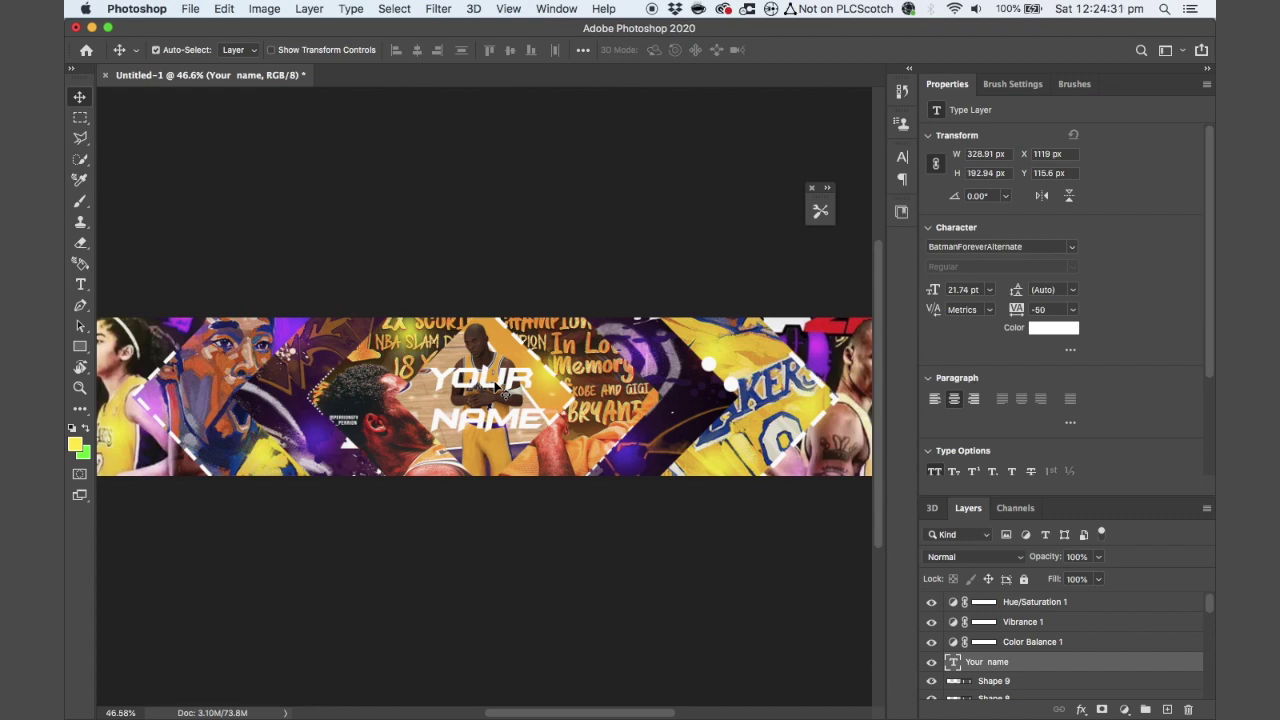
Draw a black rectangle about 684 × 196 px across the banner's lower edge, left of the name, and adjust its position
{"action": "scroll", "coordinate": [497, 385], "scroll_direction": "up", "scroll_amount": 3}
{"action": "scroll", "coordinate": [497, 385], "scroll_direction": "down", "scroll_amount": 3}
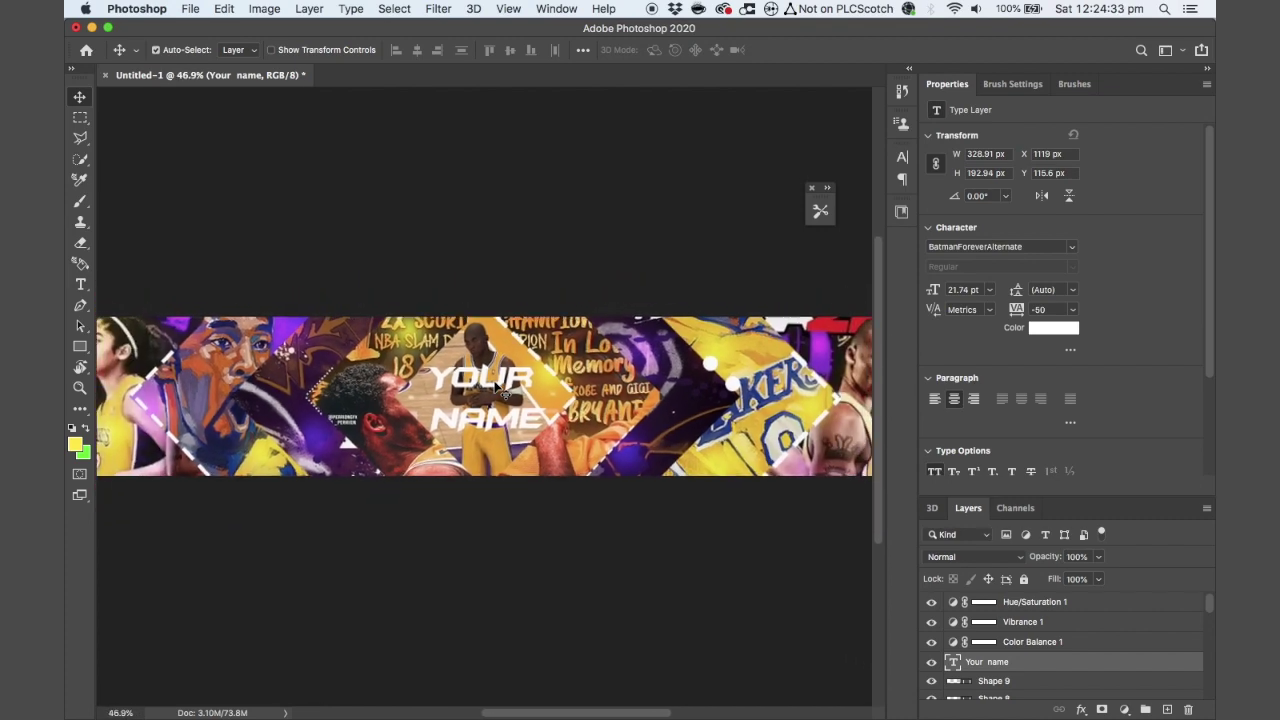
{"action": "scroll", "coordinate": [497, 386], "scroll_direction": "down", "scroll_amount": 4}
{"action": "scroll", "coordinate": [503, 390], "scroll_direction": "up", "scroll_amount": 2}
{"action": "scroll", "coordinate": [500, 386], "scroll_direction": "down", "scroll_amount": 2}
{"action": "scroll", "coordinate": [500, 388], "scroll_direction": "up", "scroll_amount": 1}
{"action": "scroll", "coordinate": [500, 388], "scroll_direction": "down", "scroll_amount": 3}
{"action": "key", "text": "u"}
{"action": "left_click_drag", "start_coordinate": [286, 486], "coordinate": [464, 436]}
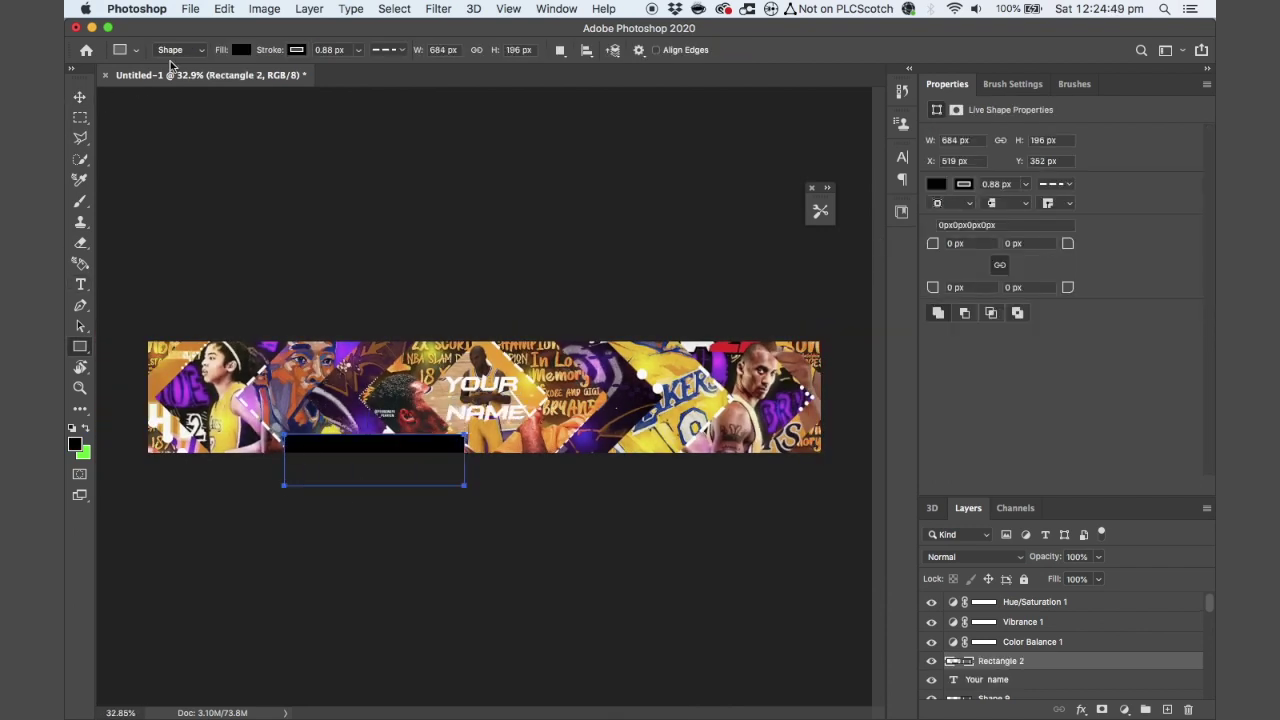
{"action": "left_click", "coordinate": [80, 99]}
{"action": "left_click_drag", "start_coordinate": [318, 445], "coordinate": [300, 447]}
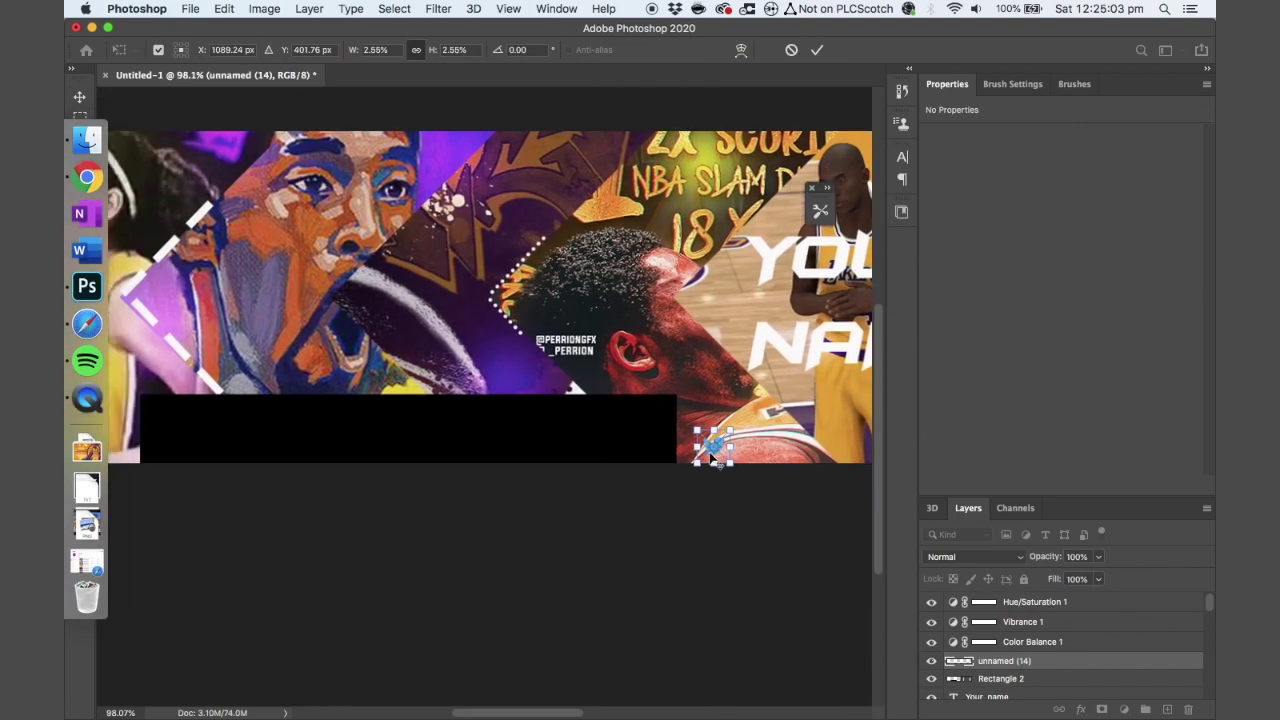
Move the Twitter logo to the black bar's left end and turn it white using Hue/Saturation with Colorize, saturation +100 and lightness +100
{"action": "left_click_drag", "start_coordinate": [712, 457], "coordinate": [177, 460]}
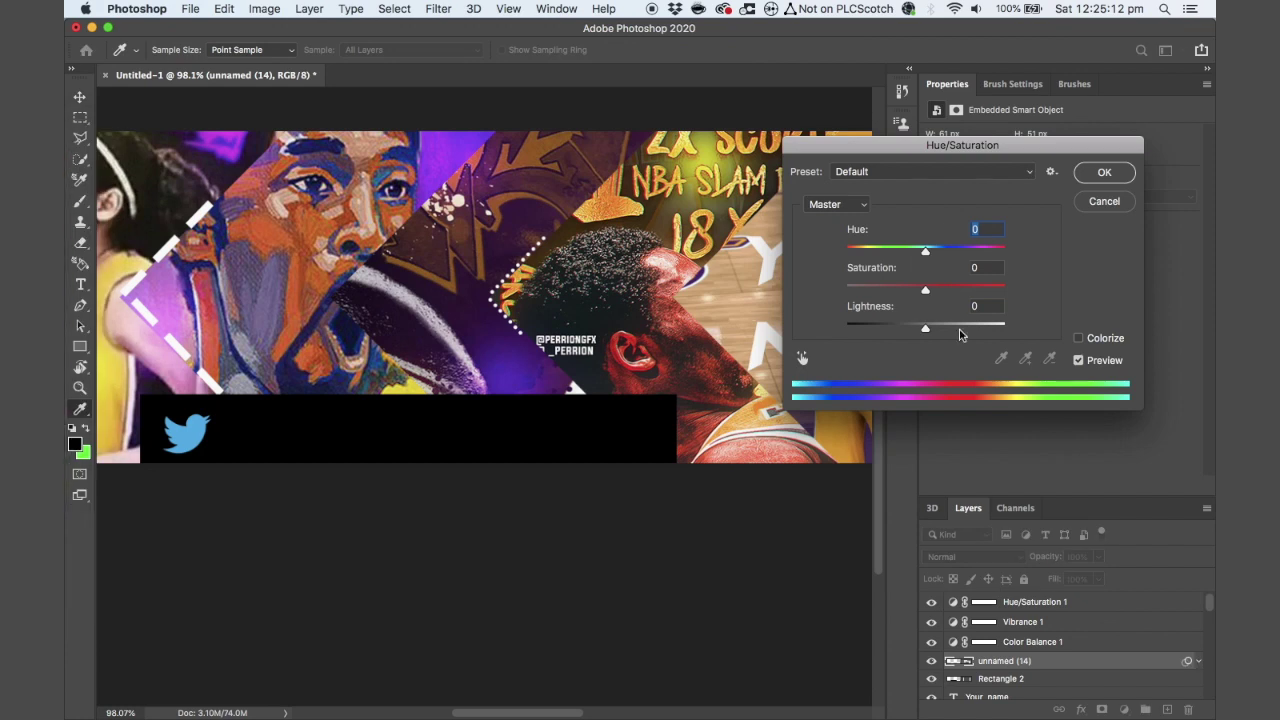
{"action": "left_click", "coordinate": [1078, 339]}
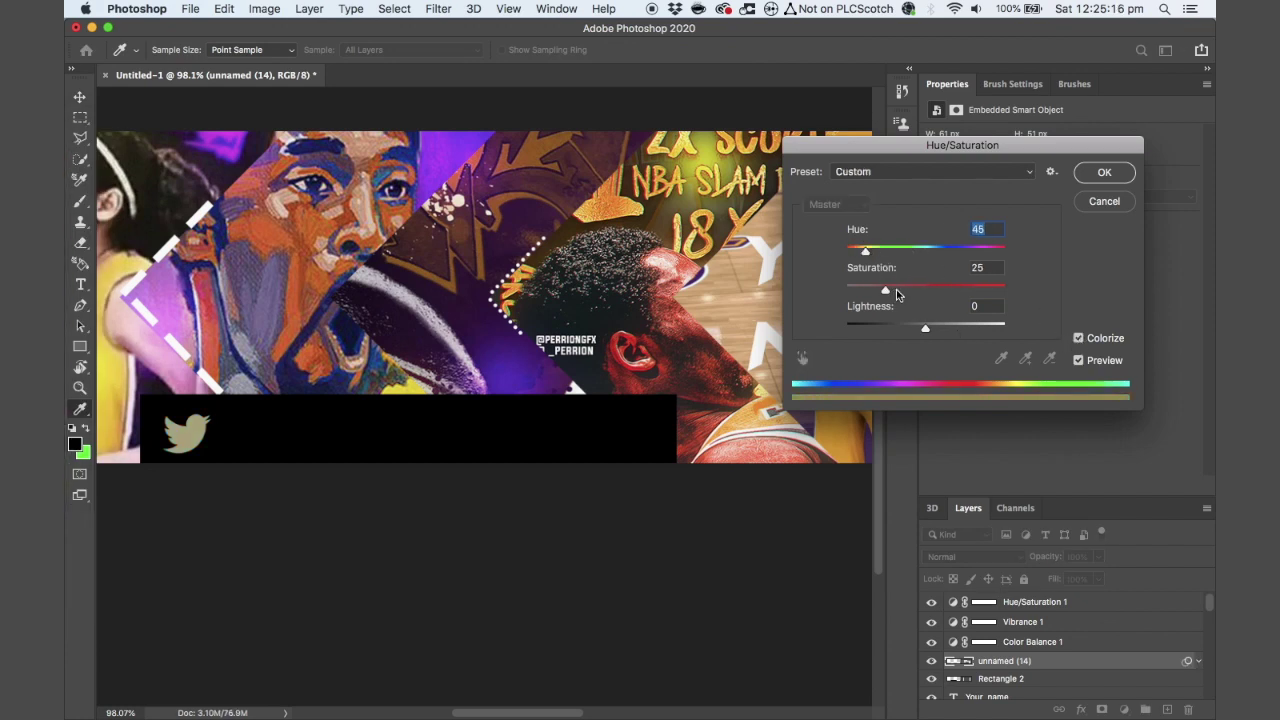
{"action": "left_click_drag", "start_coordinate": [897, 292], "coordinate": [1080, 266]}
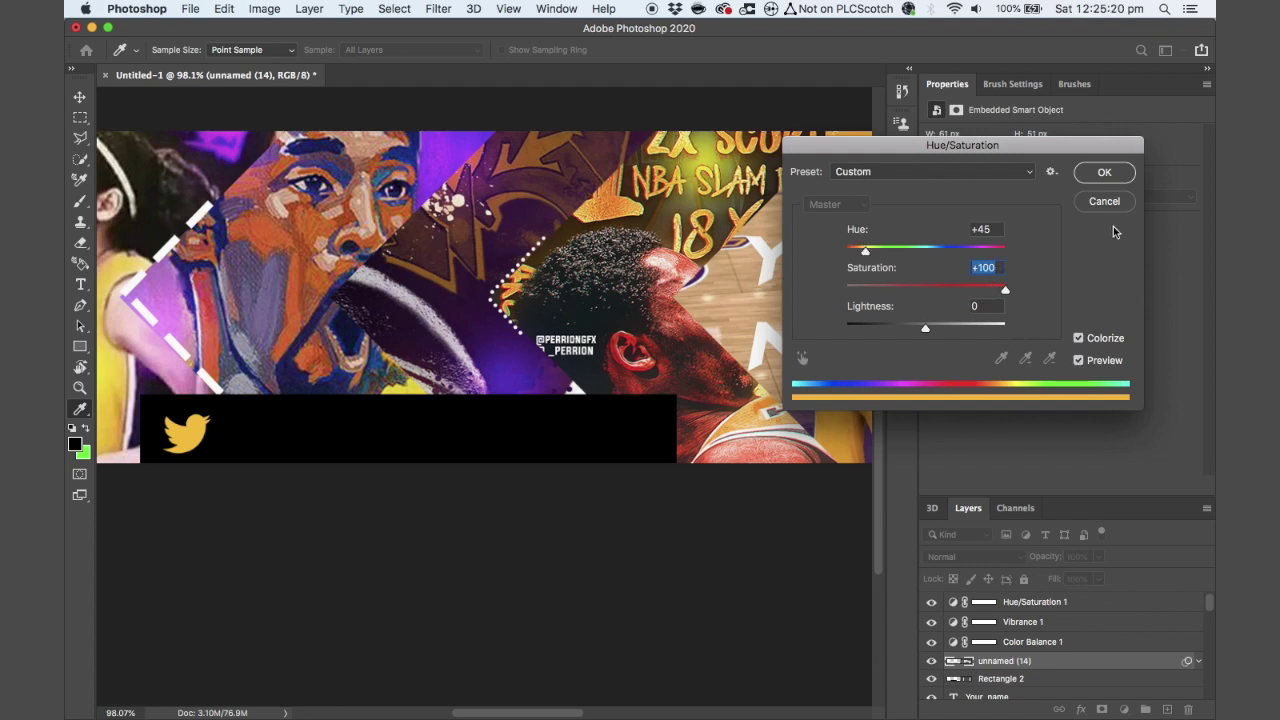
{"action": "left_click_drag", "start_coordinate": [950, 330], "coordinate": [1045, 332]}
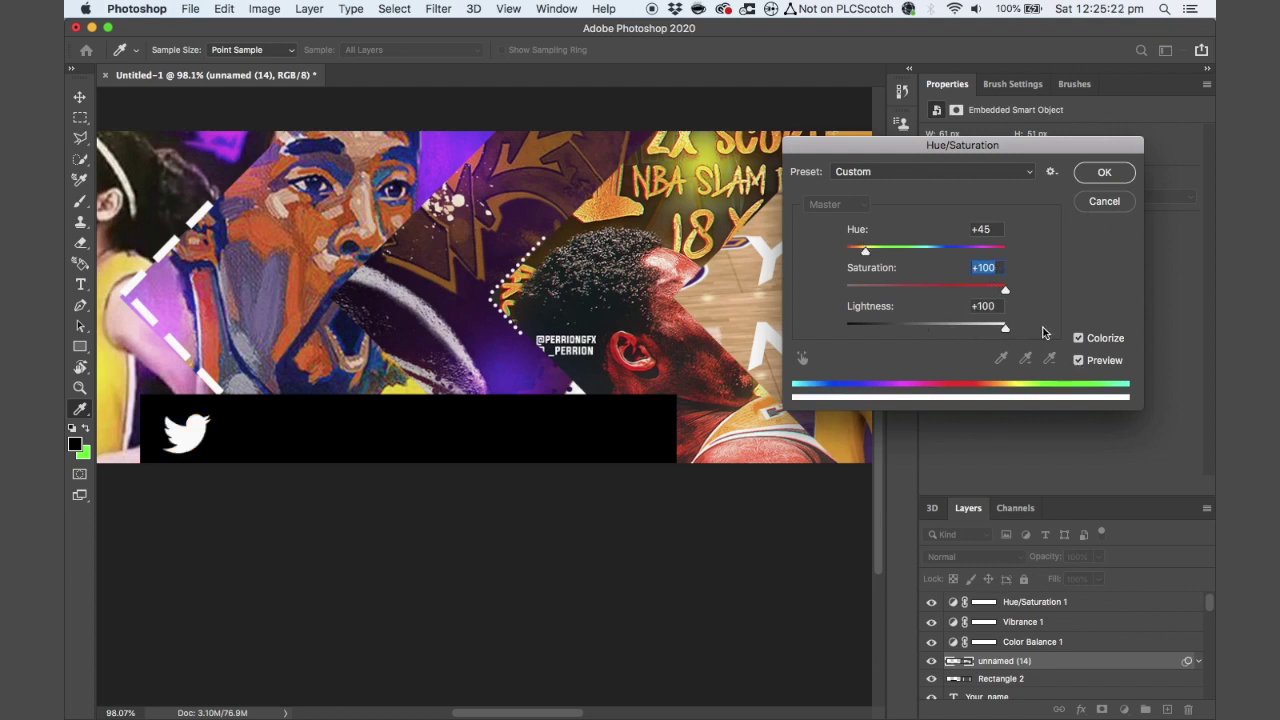
{"action": "key", "text": "Return"}
Switch to Chrome, open the image results for "grunge brush stroke" and save YA Webdesign's transparent brush stroke as a PNG image
{"action": "scroll", "coordinate": [400, 466], "scroll_direction": "down", "scroll_amount": 3}
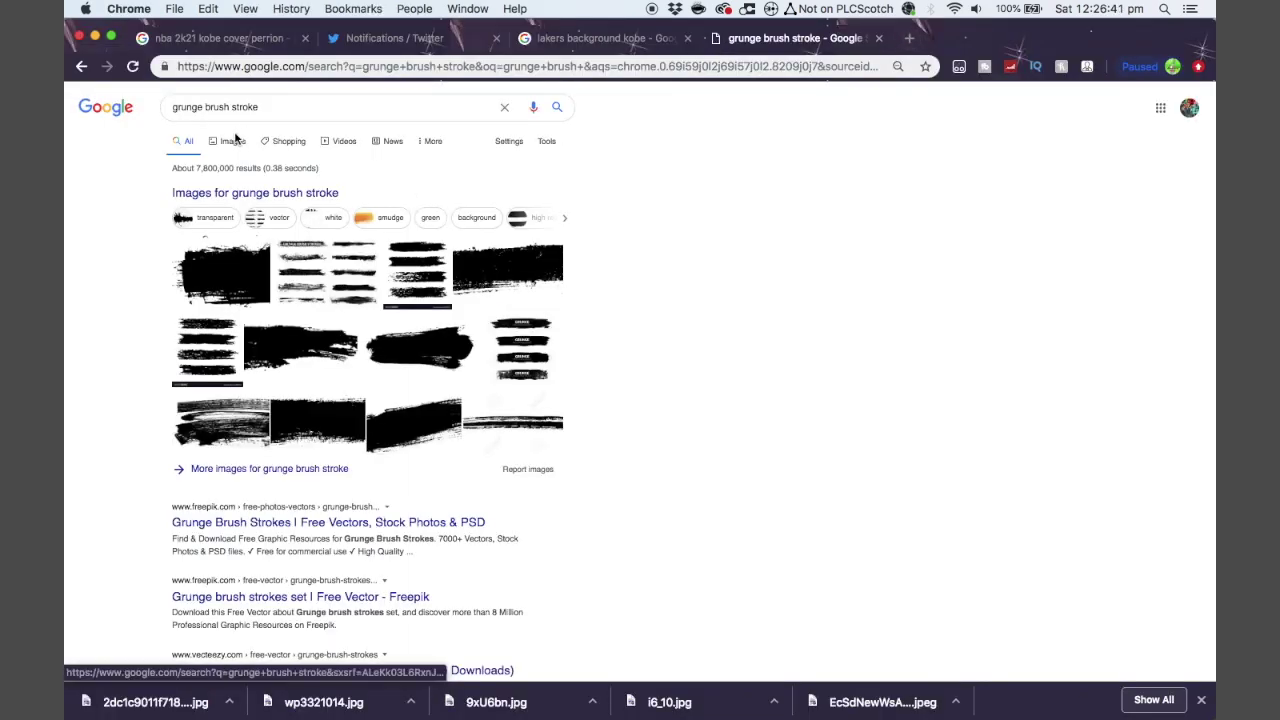
{"action": "left_click", "coordinate": [233, 142]}
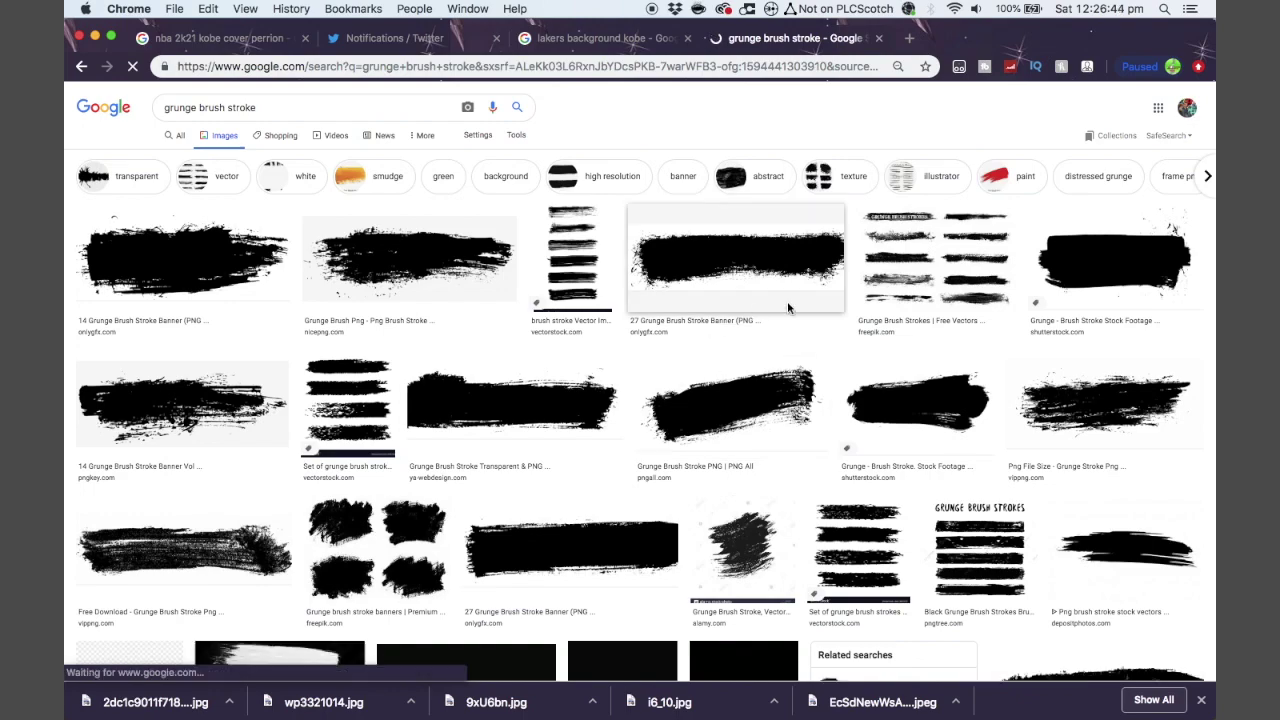
{"action": "left_click", "coordinate": [549, 423]}
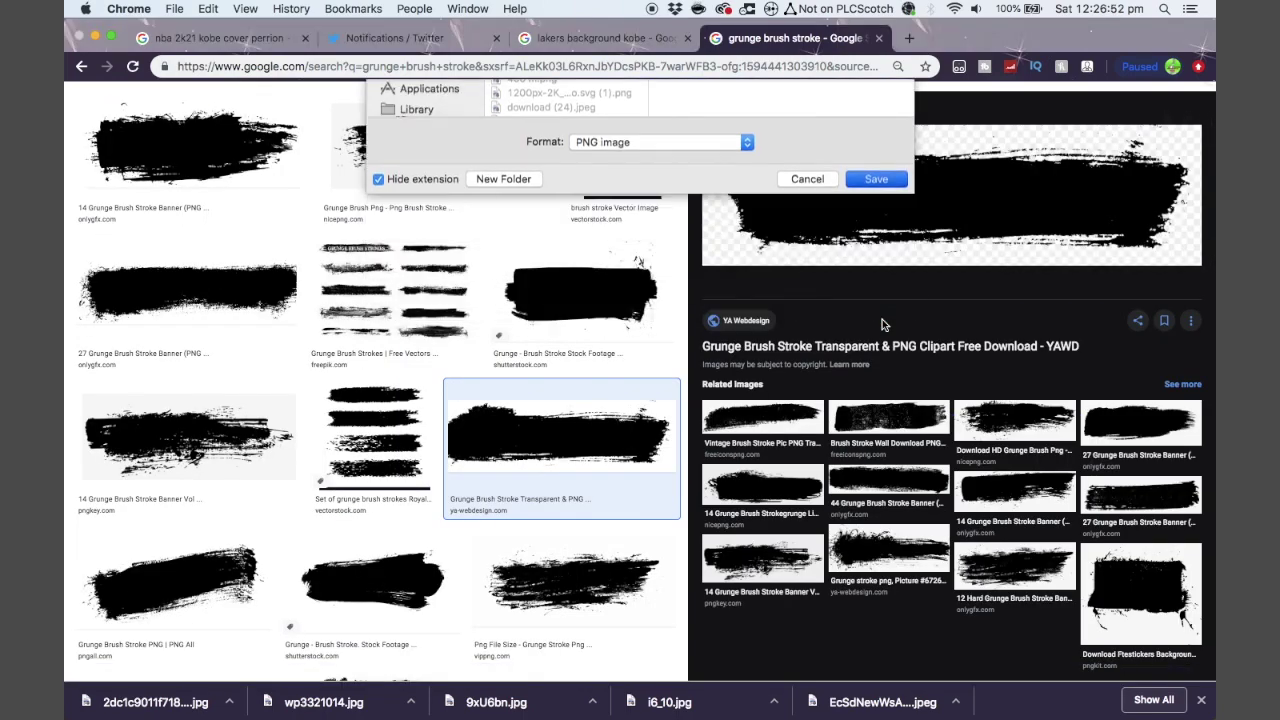
{"action": "key", "text": "Return"}
Back in Photoshop, place banner-png-black-8 from Downloads over the banner's left painted portrait, scaled to 43.50% and rotated to about 86°
{"action": "key", "text": "ctrl+Right"}
{"action": "left_click", "coordinate": [87, 450]}
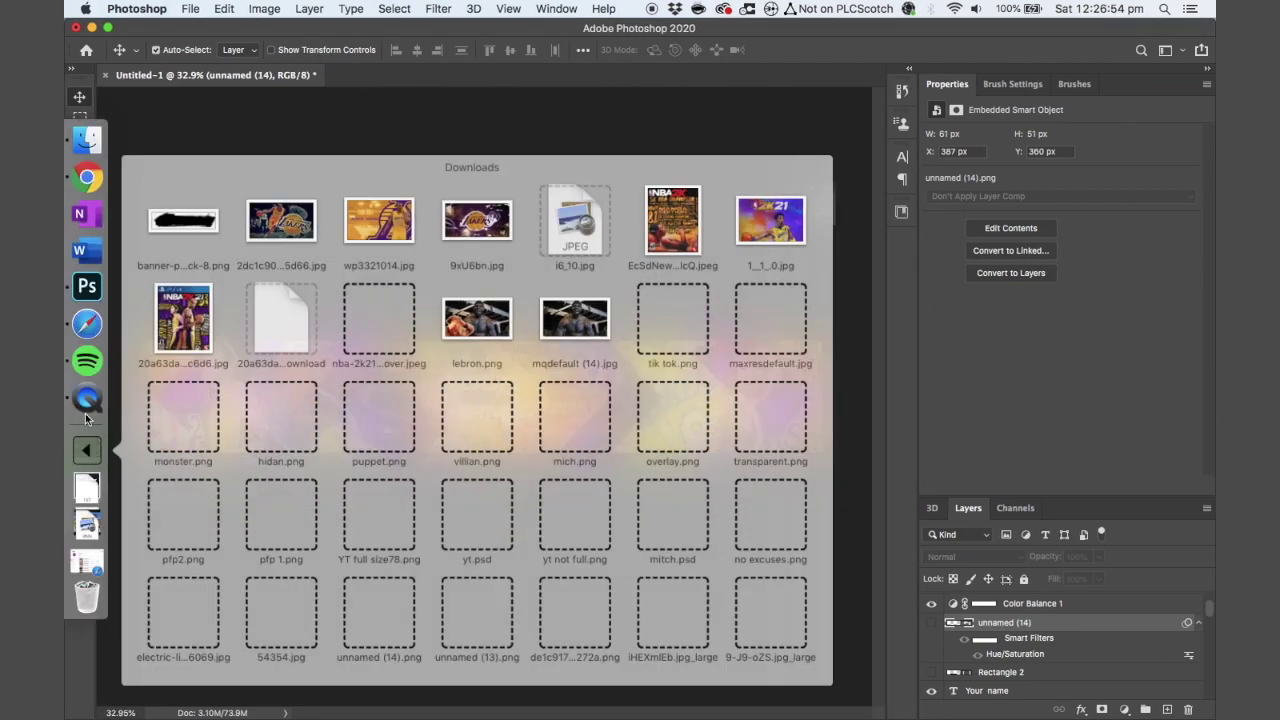
{"action": "left_click_drag", "start_coordinate": [176, 236], "coordinate": [460, 400]}
{"action": "left_click_drag", "start_coordinate": [700, 320], "coordinate": [737, 663]}
{"action": "left_click_drag", "start_coordinate": [523, 529], "coordinate": [298, 530]}
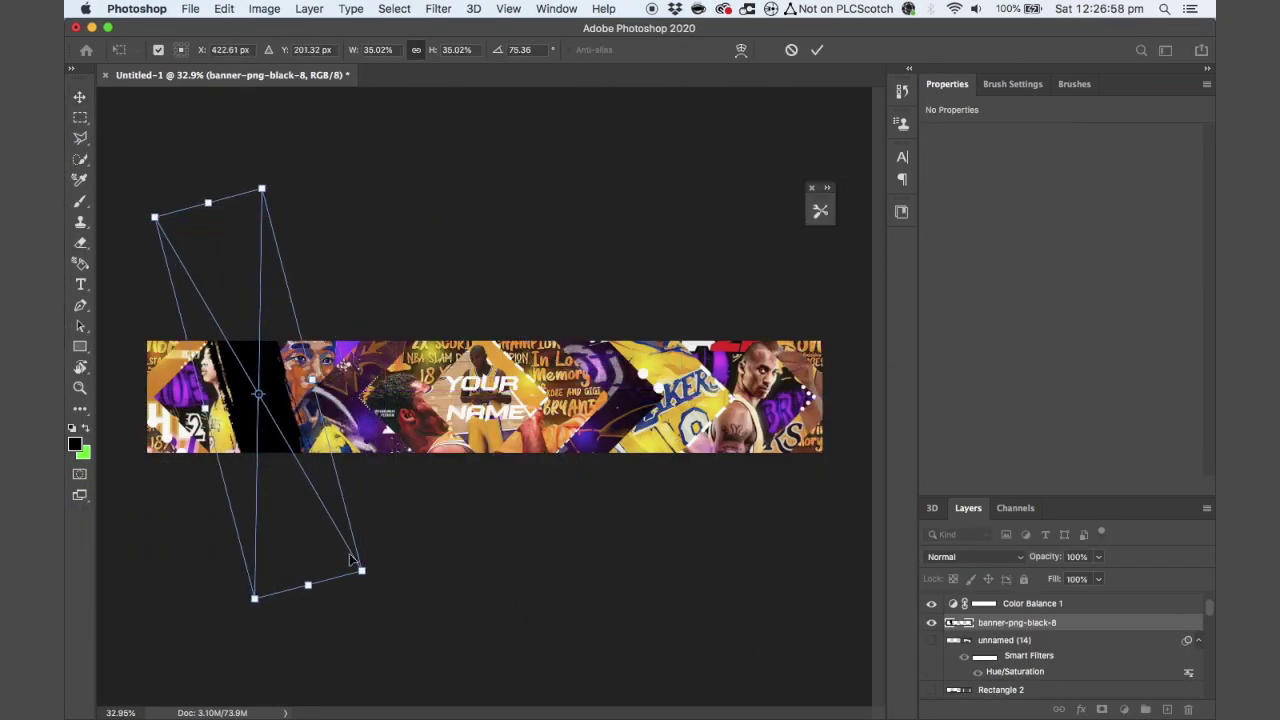
{"action": "left_click_drag", "start_coordinate": [363, 568], "coordinate": [491, 623]}
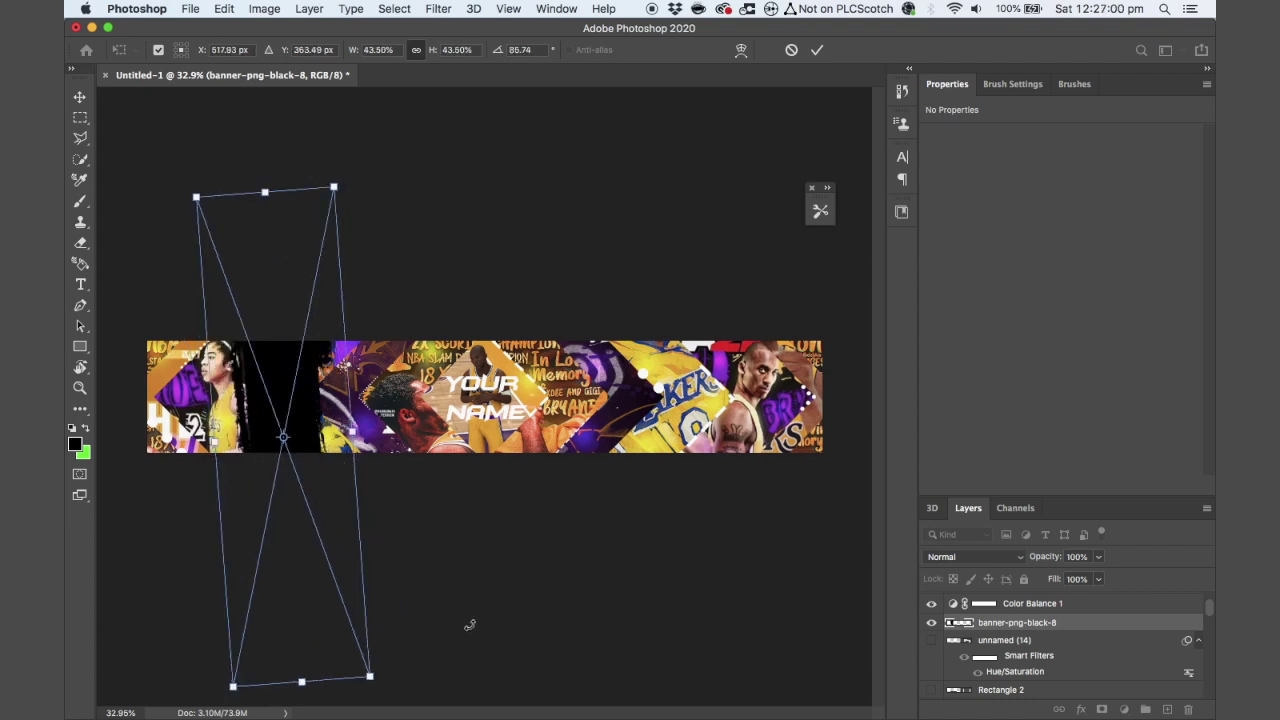
{"action": "key", "text": "Return"}
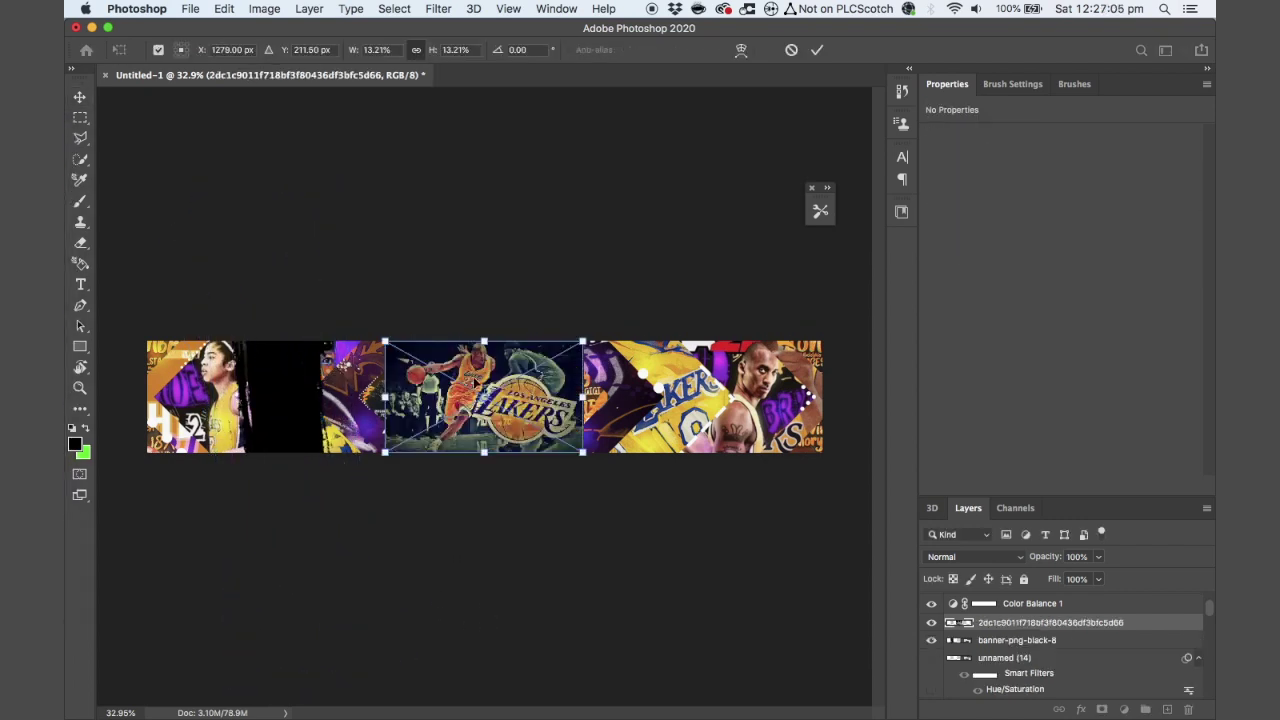
Enlarge the placed Lakers image to about 1068 × 601 px over the left brush stroke and clip it to the stroke
{"action": "left_click_drag", "start_coordinate": [569, 416], "coordinate": [383, 418]}
{"action": "left_click_drag", "start_coordinate": [432, 360], "coordinate": [515, 300]}
{"action": "left_click_drag", "start_coordinate": [380, 410], "coordinate": [320, 451]}
{"action": "key", "text": "Return"}
{"action": "key", "text": "super+alt+g"}
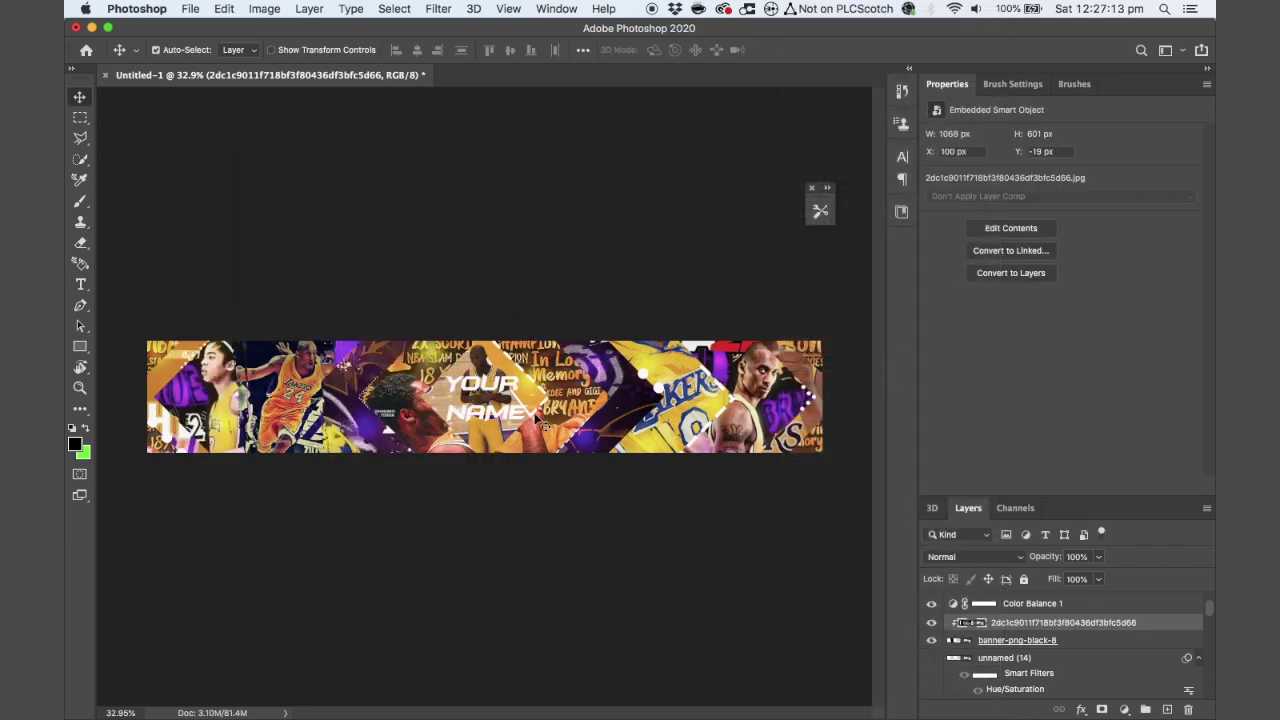
{"action": "scroll", "coordinate": [497, 414], "scroll_direction": "up", "scroll_amount": 5}
{"action": "scroll", "coordinate": [488, 420], "scroll_direction": "left", "scroll_amount": 5}
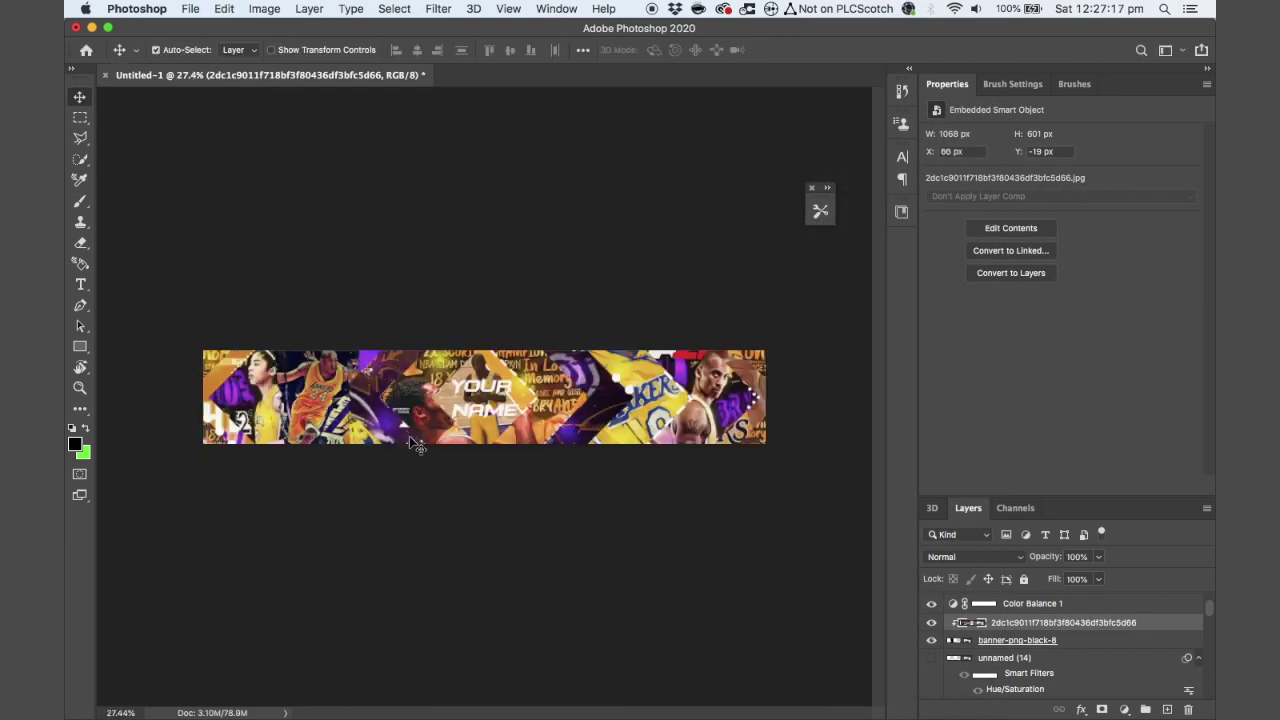
{"action": "scroll", "coordinate": [410, 437], "scroll_direction": "down", "scroll_amount": 1}
{"action": "scroll", "coordinate": [409, 436], "scroll_direction": "down", "scroll_amount": 1}
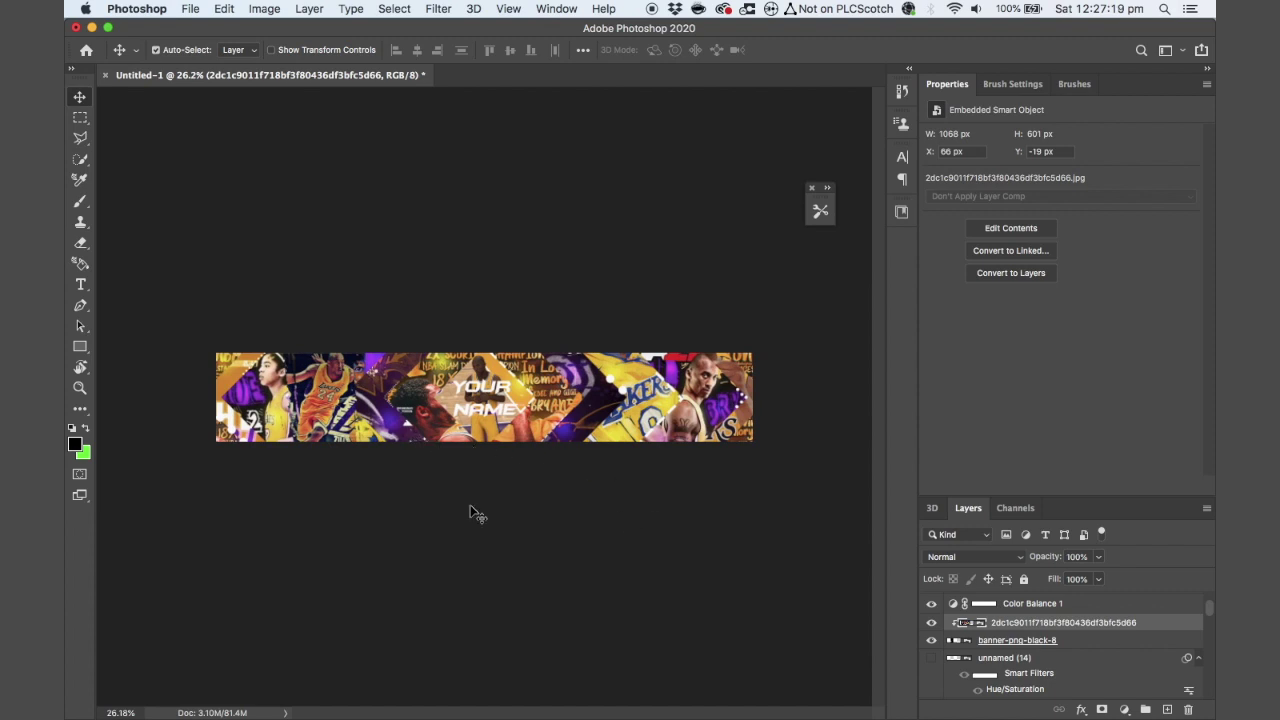
Try moving the brush stroke and its clipped Lakers image over the yellow jersey diamond beside the standing Kobe portrait
{"action": "key", "text": "super+equal"}
{"action": "key", "text": "super+t"}
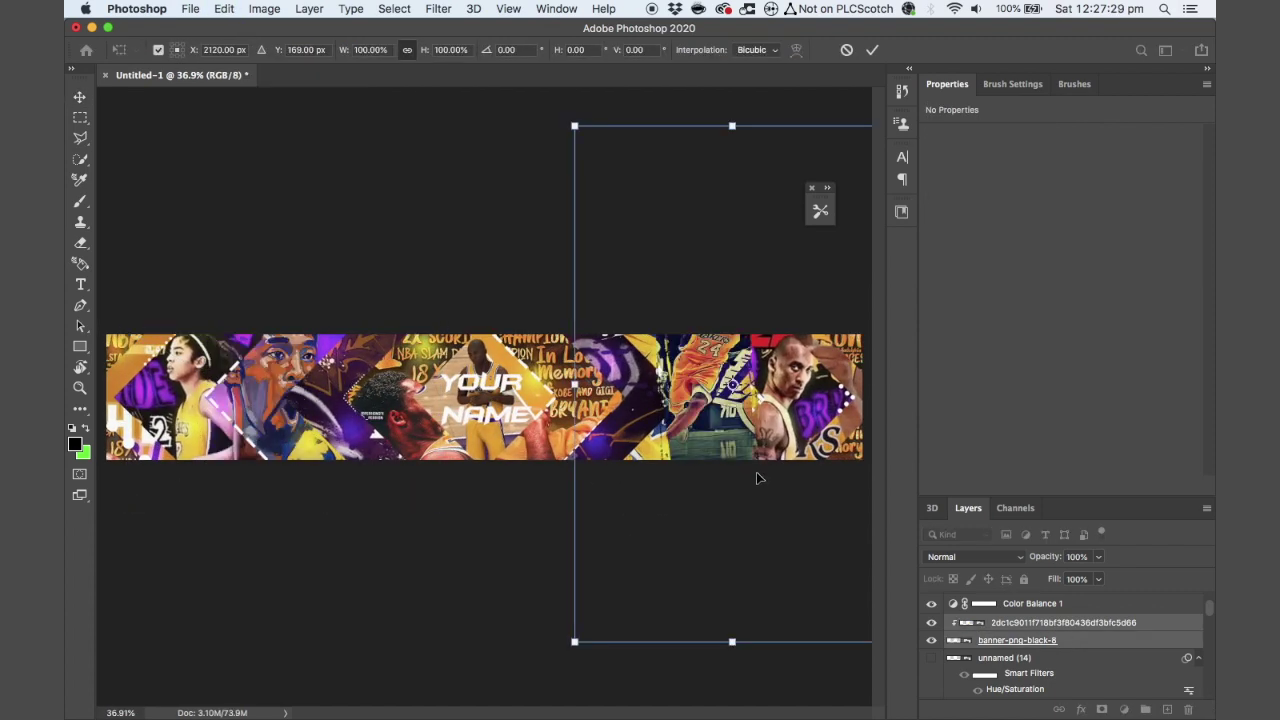
{"action": "key", "text": "super+minus"}
{"action": "key", "text": "super+minus"}
{"action": "mouse_move", "coordinate": [757, 480]}
{"action": "left_mouse_down"}
{"action": "mouse_move", "coordinate": [340, 486]}
{"action": "mouse_move", "coordinate": [363, 506]}
{"action": "mouse_move", "coordinate": [757, 491]}
{"action": "mouse_move", "coordinate": [757, 518]}
{"action": "mouse_move", "coordinate": [663, 551]}
{"action": "mouse_move", "coordinate": [605, 612]}
{"action": "mouse_move", "coordinate": [778, 478]}
{"action": "left_mouse_up"}
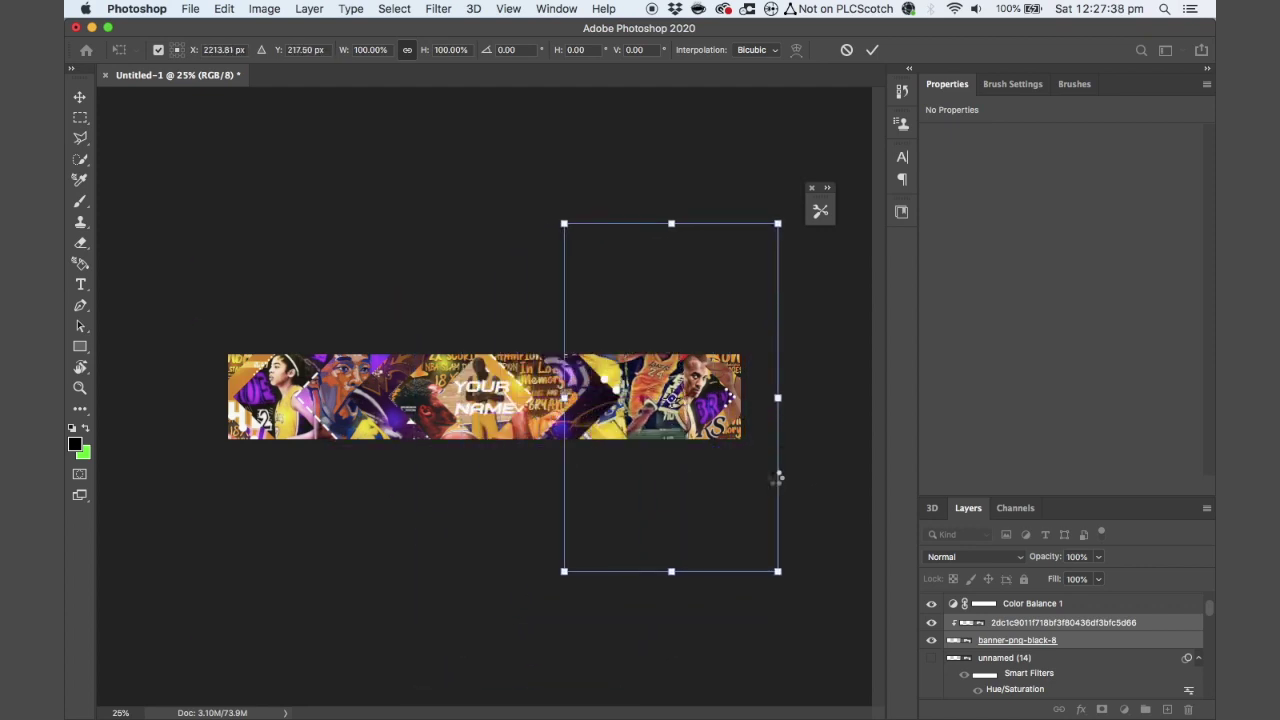
{"action": "key", "text": "Return"}
Delete the banner-png-black-8 brush stroke layer together with its clipped Lakers image
{"action": "scroll", "coordinate": [778, 483], "scroll_direction": "down", "scroll_amount": 3}
{"action": "key", "text": "Delete"}
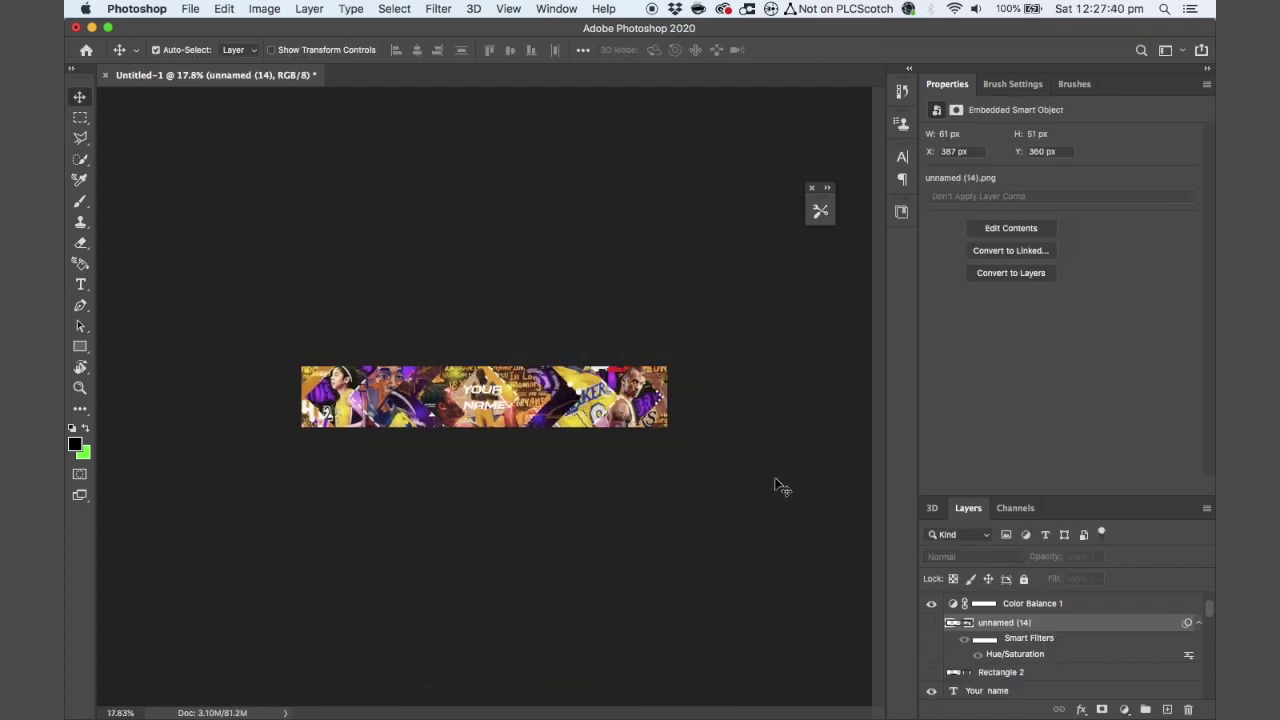
Save the document as kobe banner.psd
{"action": "scroll", "coordinate": [613, 481], "scroll_direction": "up", "scroll_amount": 4}
{"action": "scroll", "coordinate": [608, 480], "scroll_direction": "down", "scroll_amount": 1}
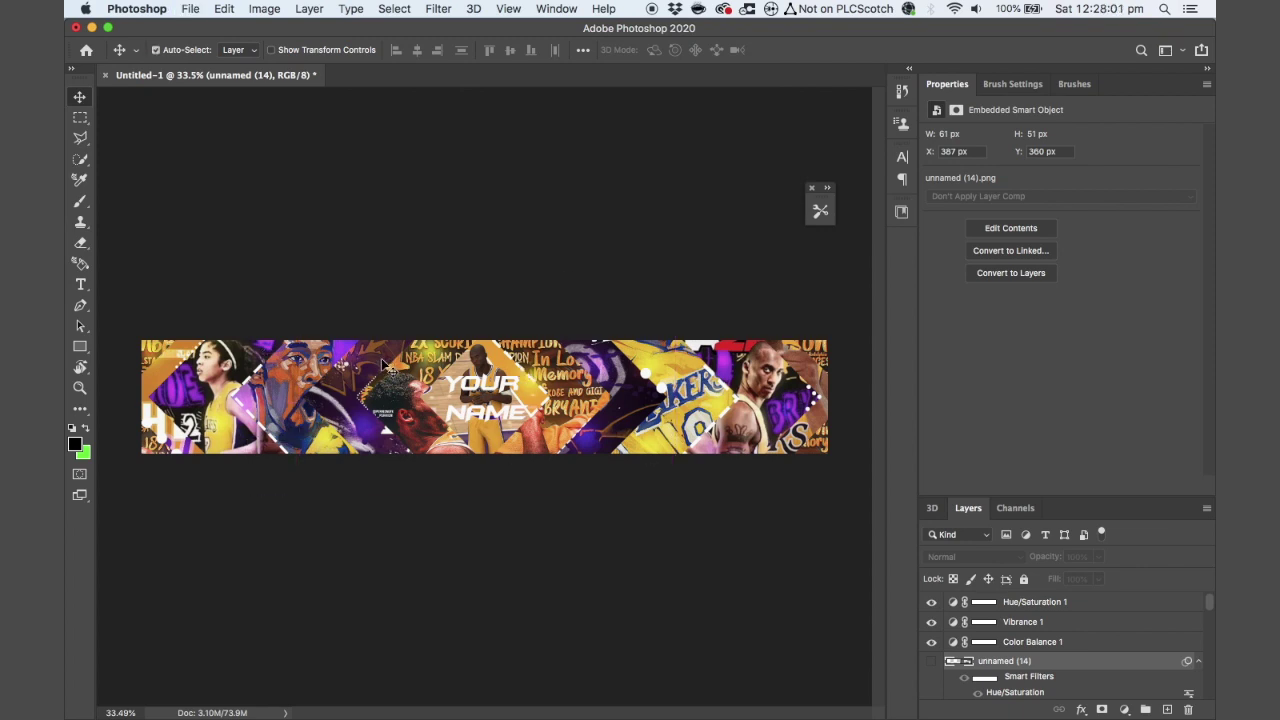
{"action": "key", "text": "super+s"}
{"action": "left_click", "coordinate": [677, 522]}
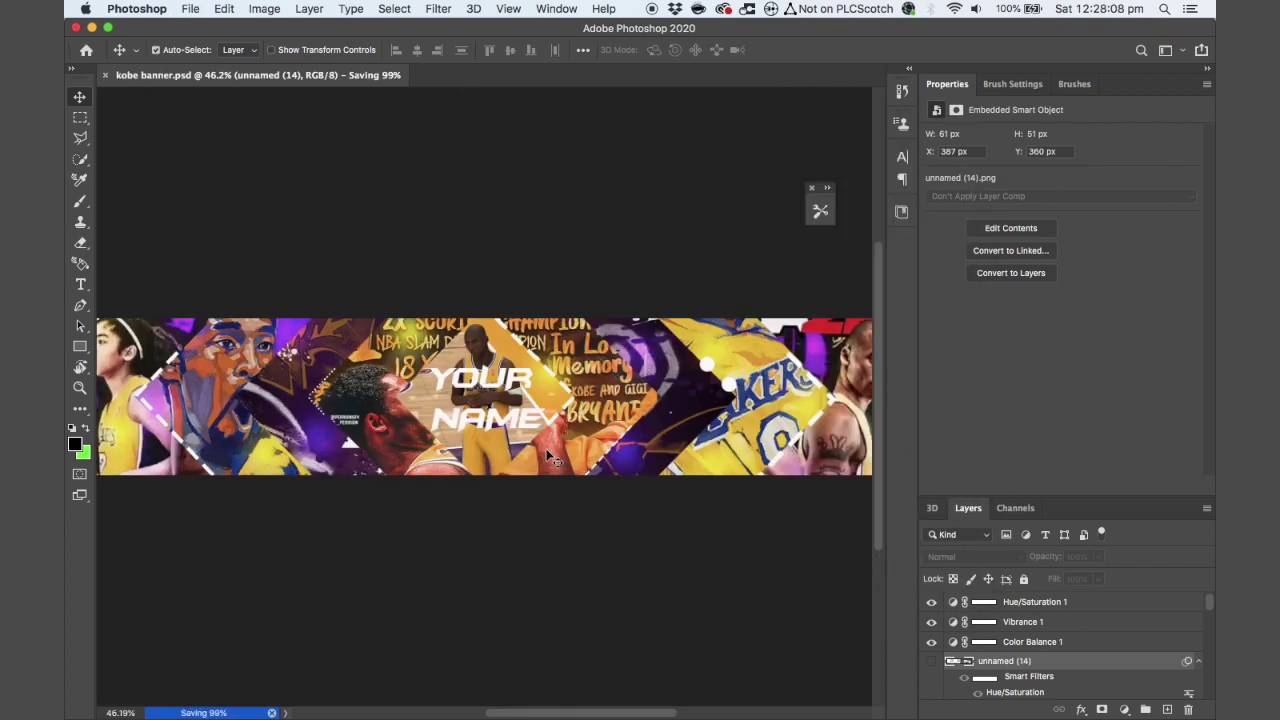
{"action": "scroll", "coordinate": [551, 457], "scroll_direction": "down", "scroll_amount": 3}
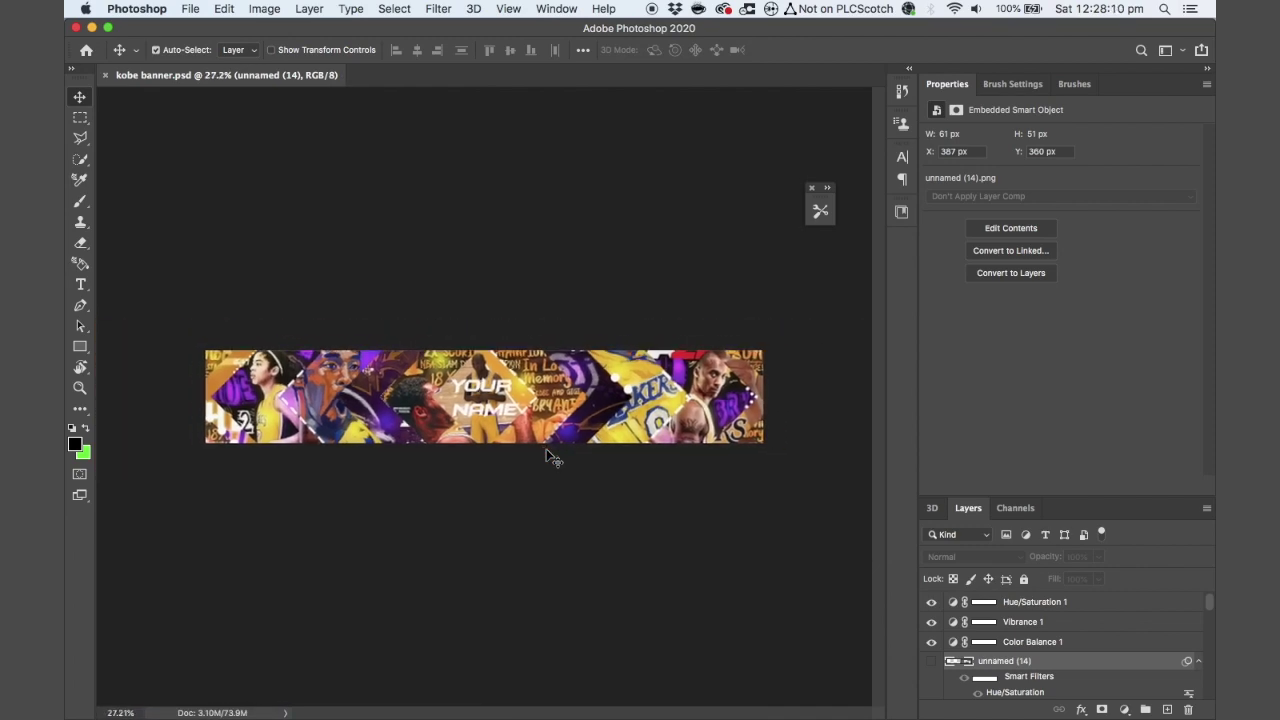
{"action": "scroll", "coordinate": [549, 456], "scroll_direction": "up", "scroll_amount": 3}
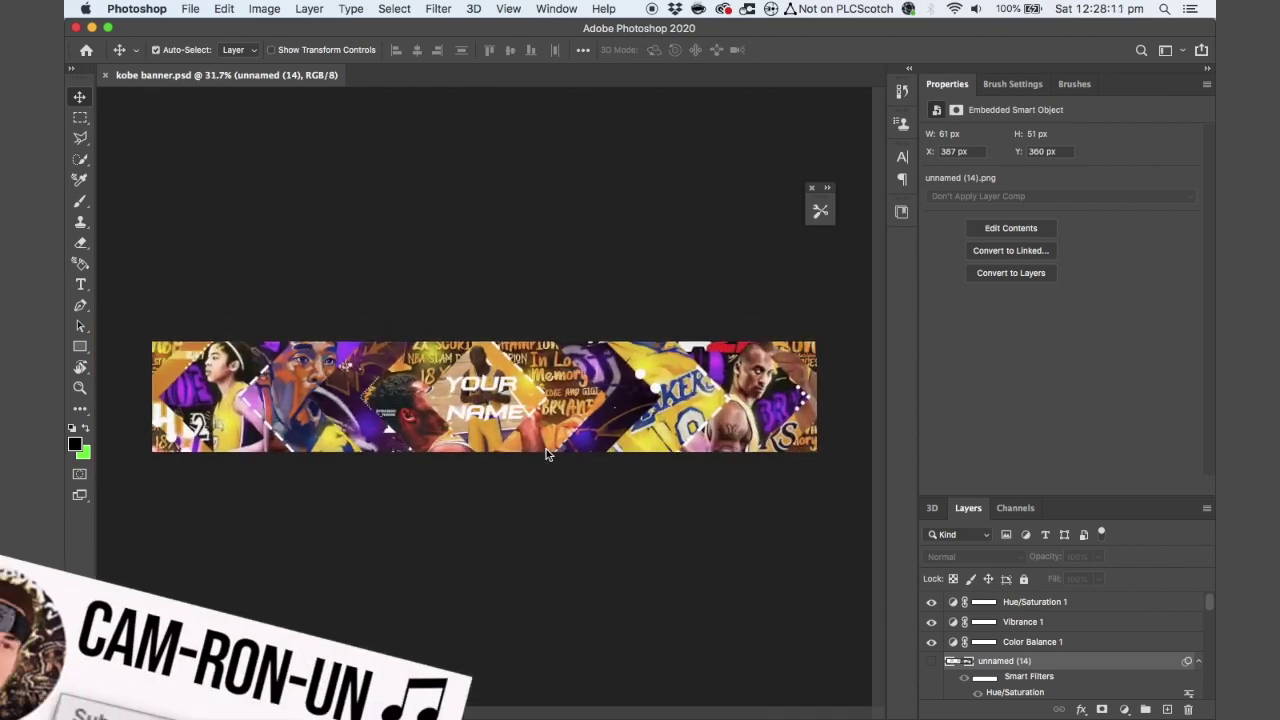
{"action": "scroll", "coordinate": [540, 445], "scroll_direction": "down", "scroll_amount": 1}
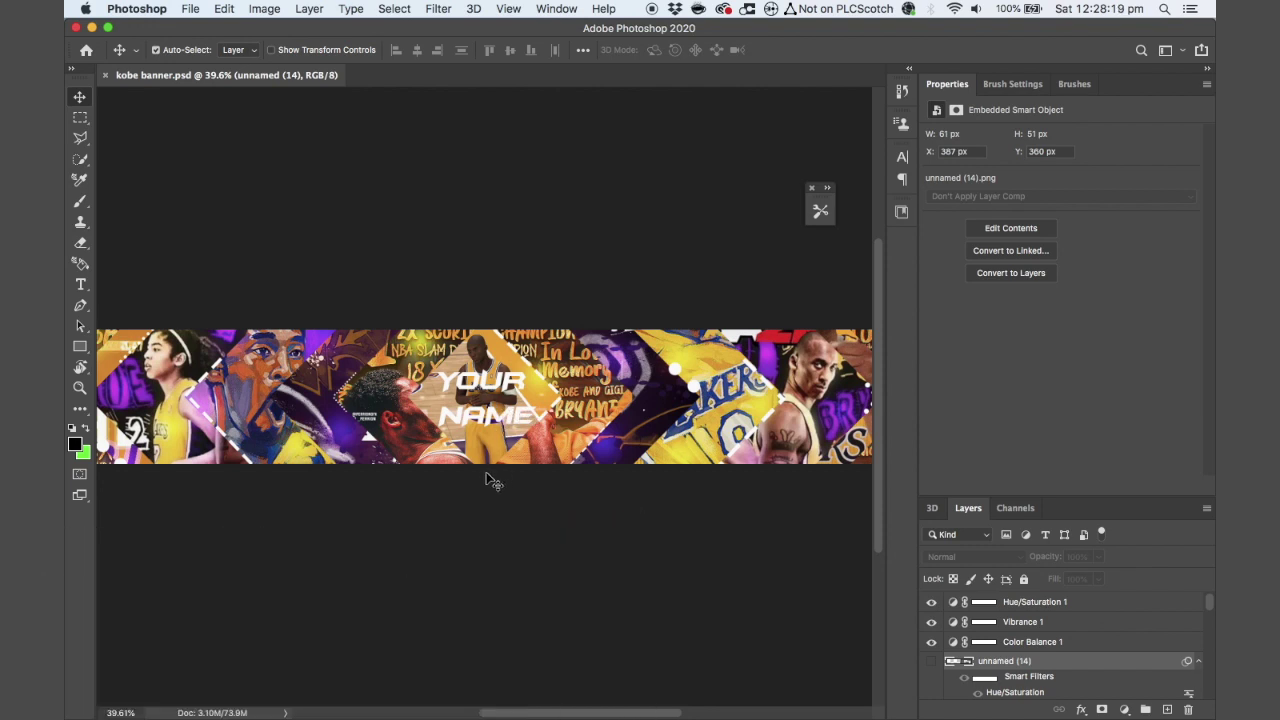
{"action": "scroll", "coordinate": [478, 365], "scroll_direction": "up", "scroll_amount": 2}
{"action": "scroll", "coordinate": [478, 365], "scroll_direction": "down", "scroll_amount": 5}
{"action": "scroll", "coordinate": [478, 366], "scroll_direction": "up", "scroll_amount": 1}
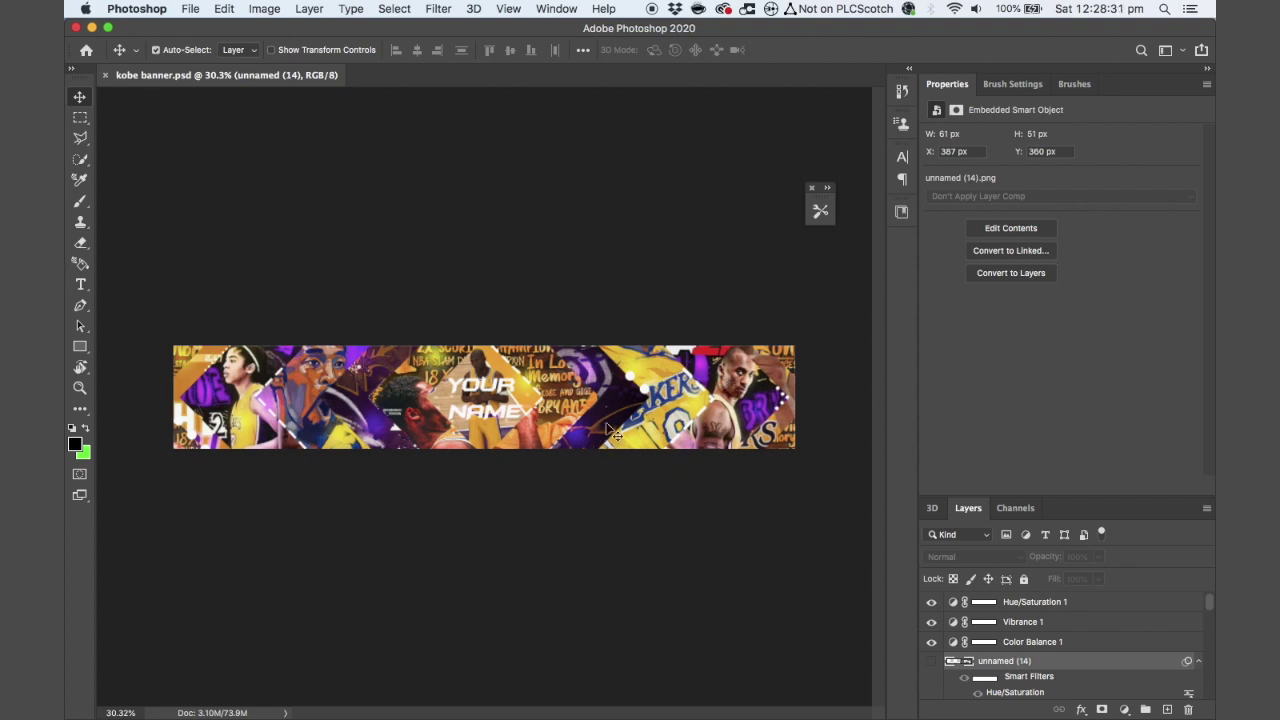
Try a Hue/Saturation adjustment on the NBA 2K21 cover image clipped to the central diamond
{"action": "scroll", "coordinate": [484, 400], "scroll_direction": "up", "scroll_amount": 10}
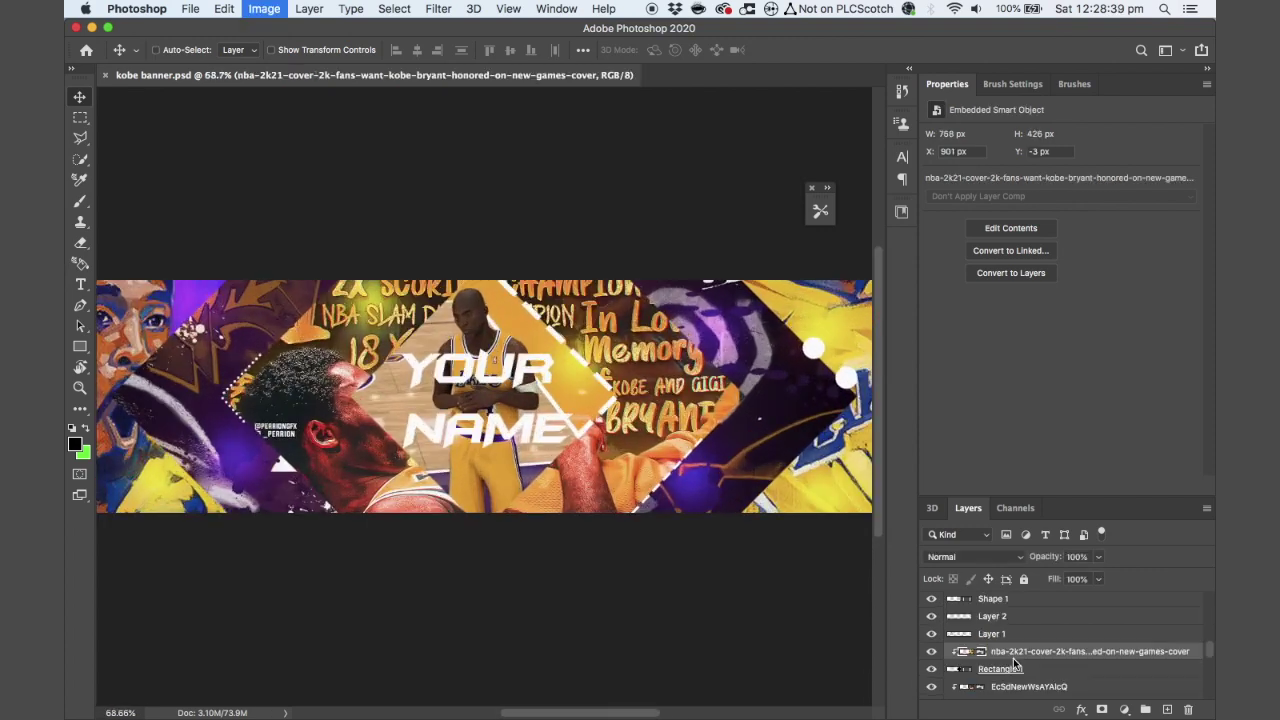
{"action": "key", "text": "ctrl+u"}
{"action": "left_click_drag", "start_coordinate": [907, 250], "coordinate": [866, 250]}
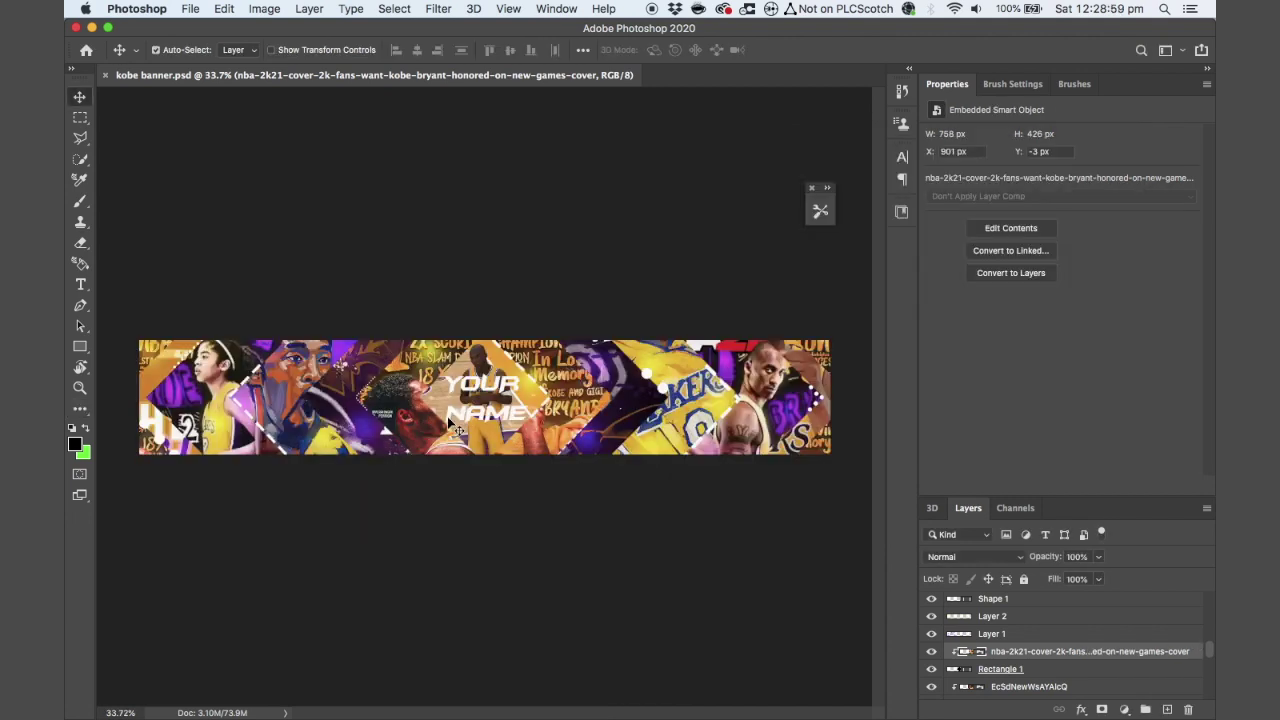